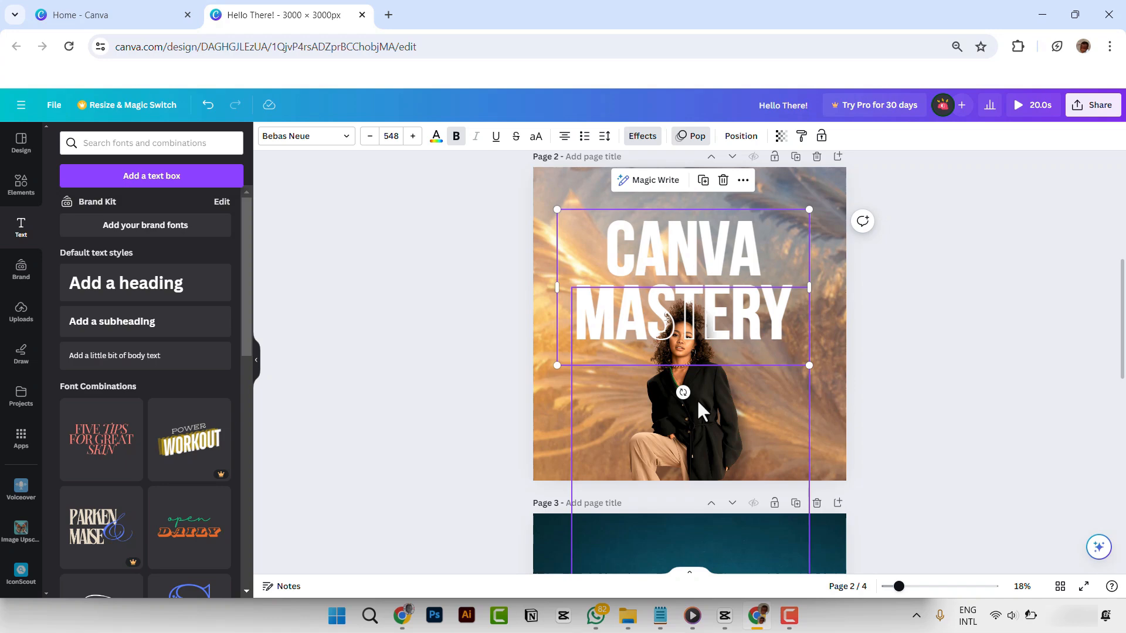
- Delete page 2 with the CANVA MASTERY design, and undo the deletion
click(912, 342)
click(714, 233)
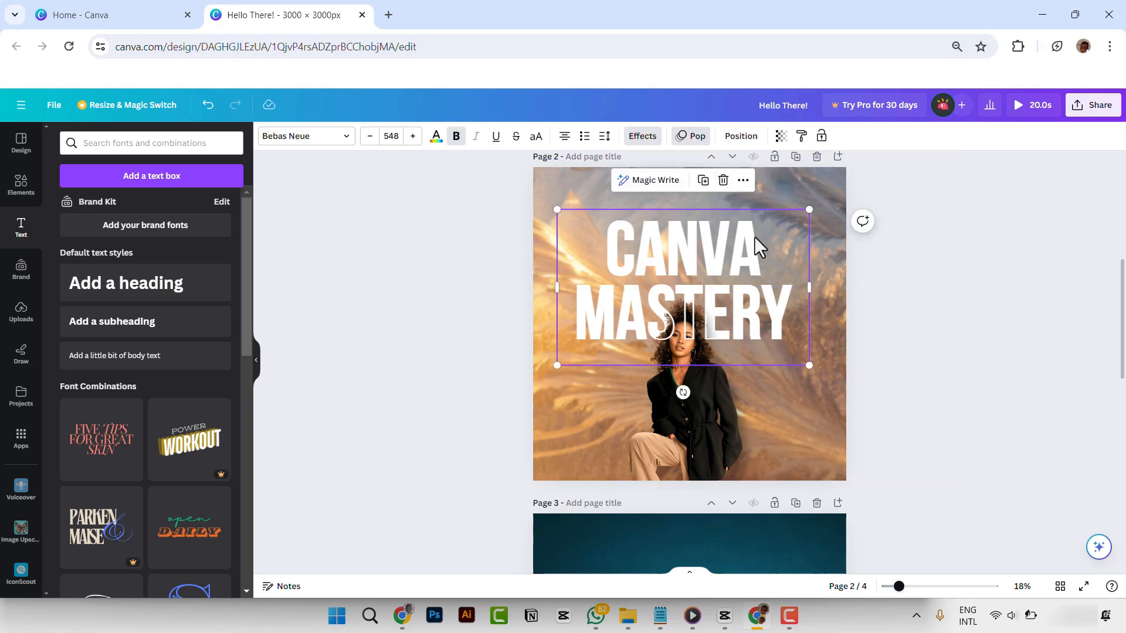
scroll(754, 236, up, 1)
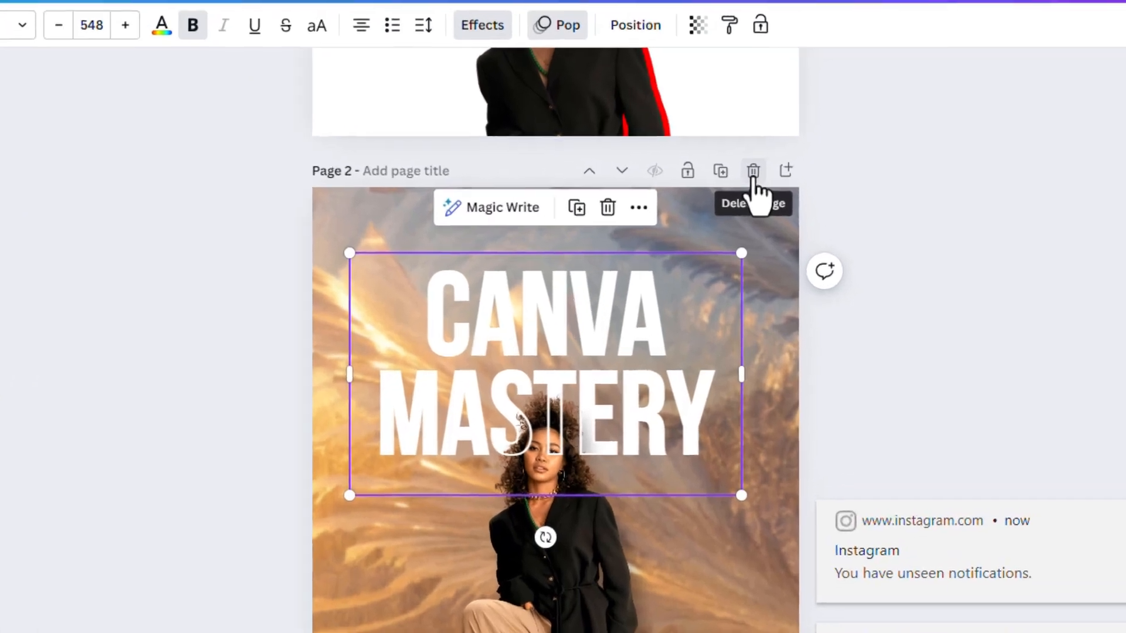
click(750, 170)
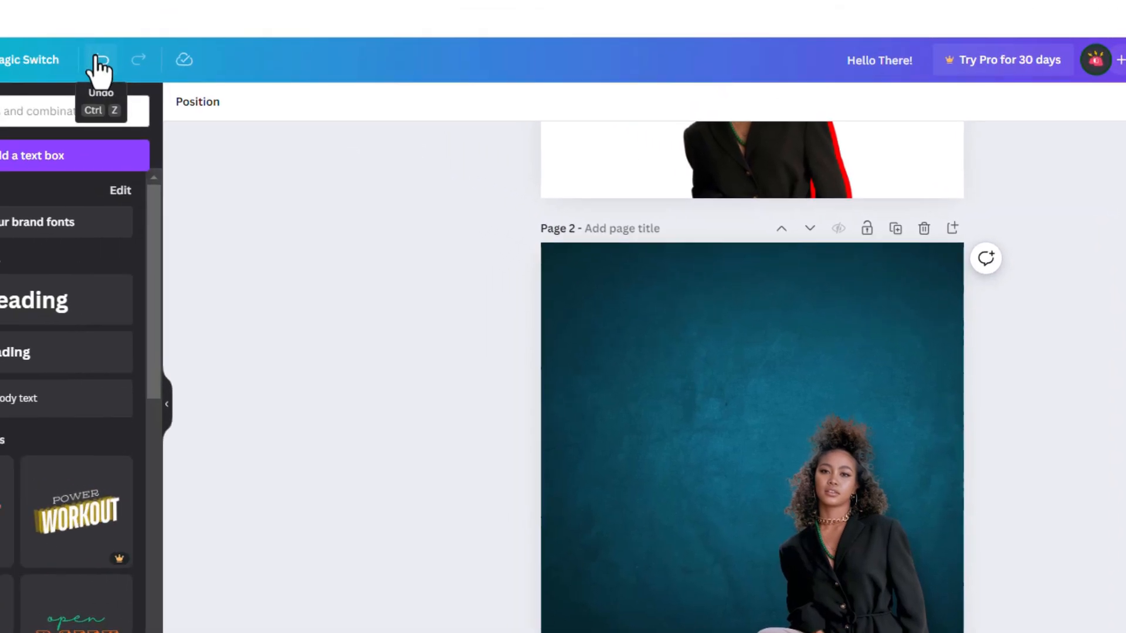
click(100, 62)
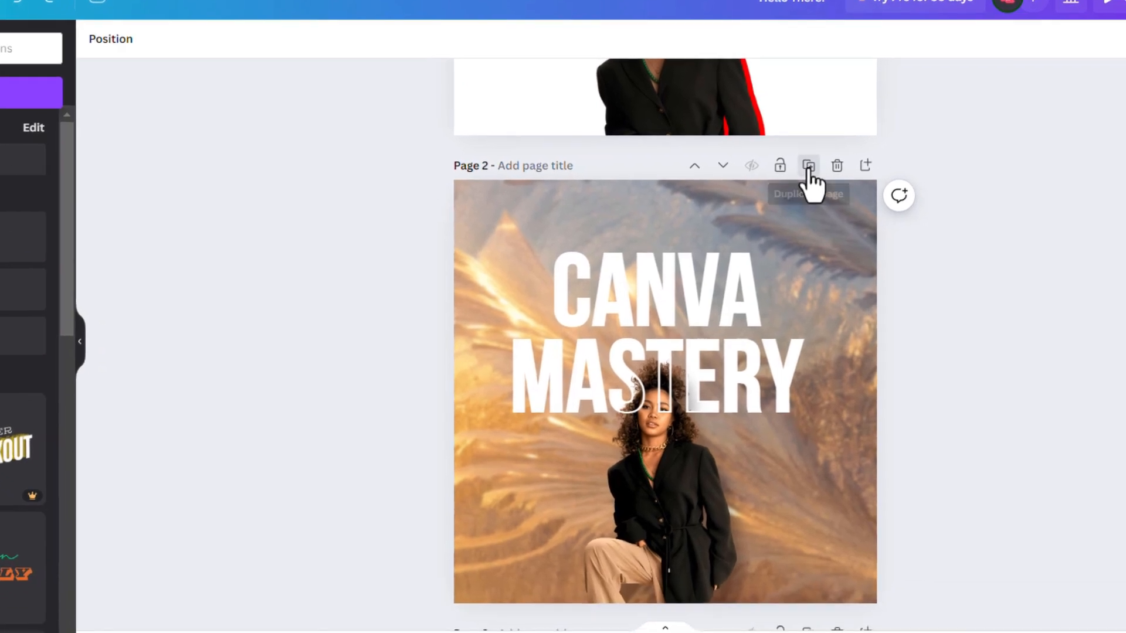
- Duplicate page 2, the CANVA MASTERY design with the golden background
click(808, 168)
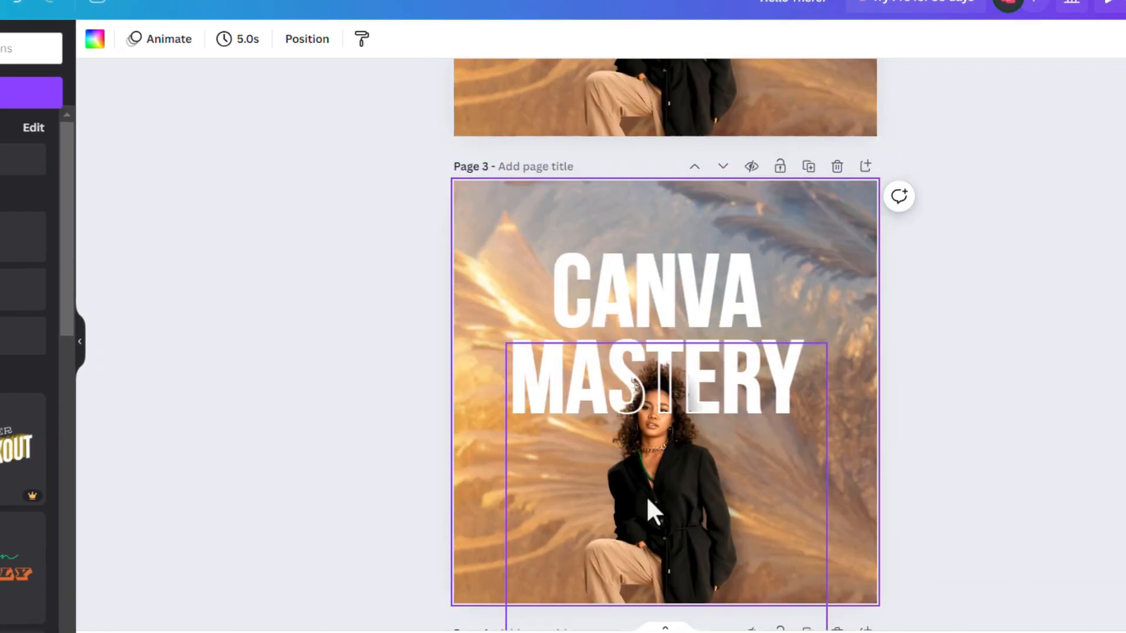
scroll(655, 459, up, 3)
scroll(681, 314, up, 6)
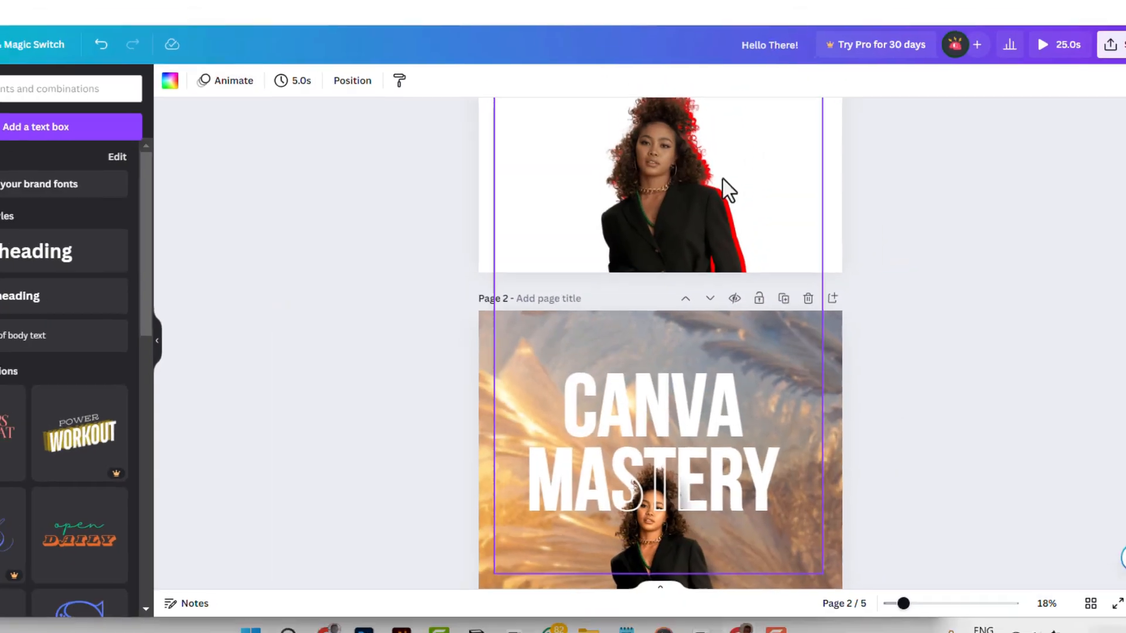
- Try moving page 2 above page 1 and hiding it, reverting each change
scroll(717, 158, up, 3)
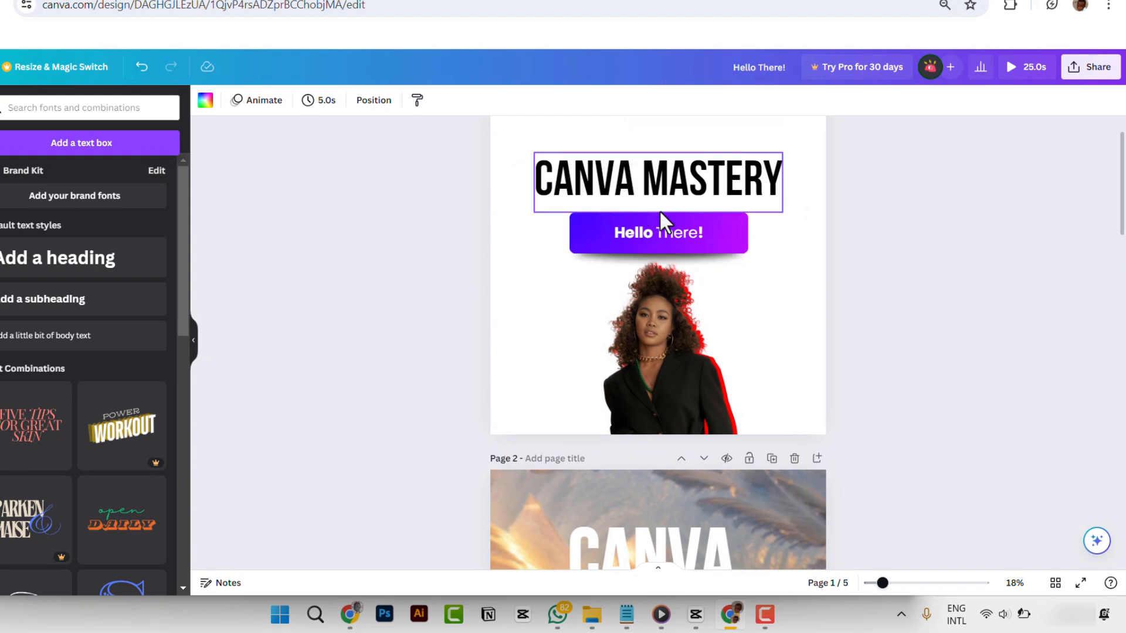
click(683, 460)
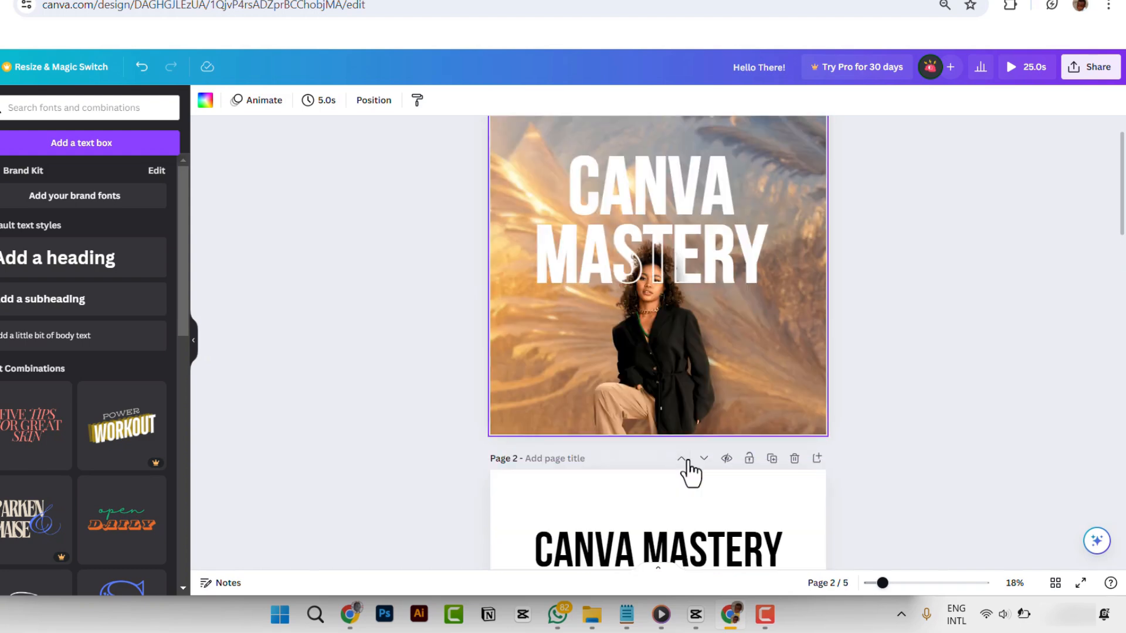
scroll(670, 237, down, 5)
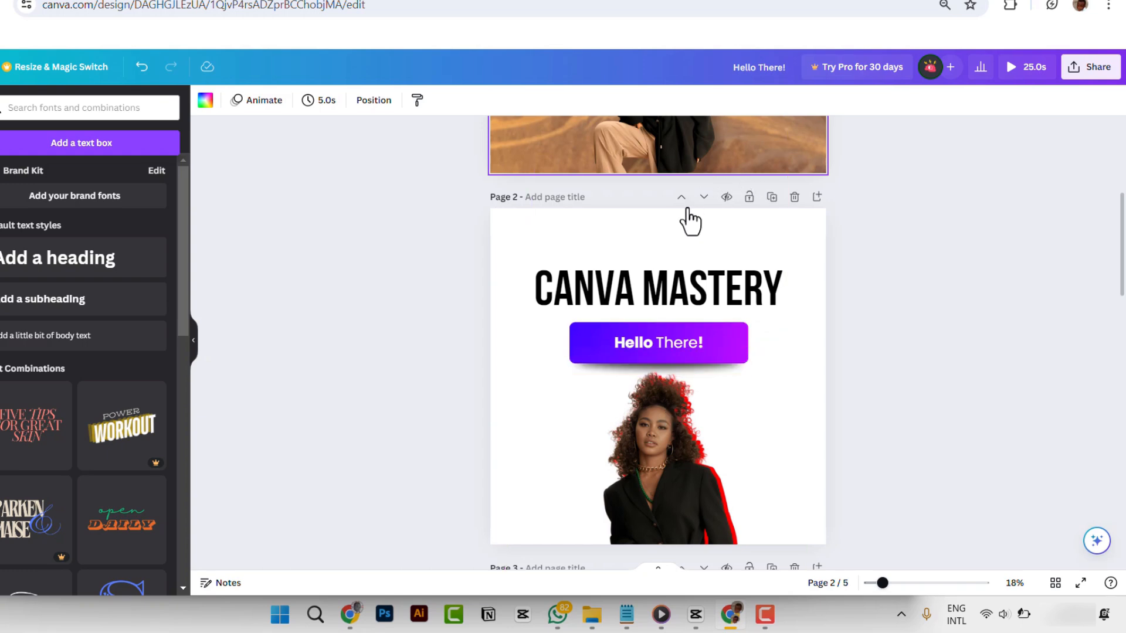
click(141, 66)
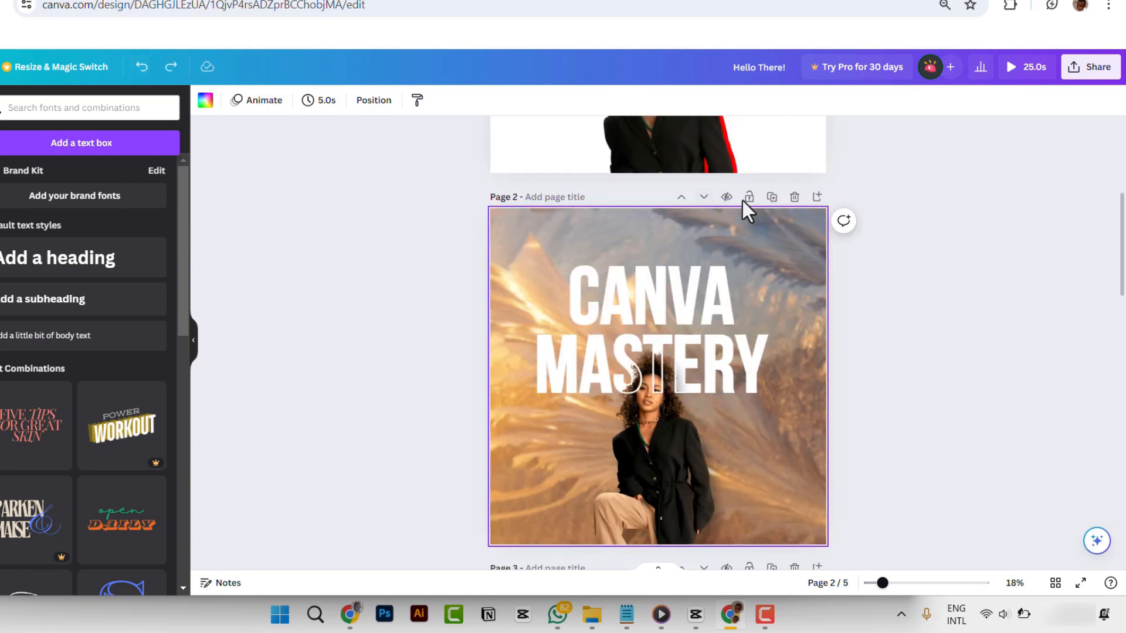
click(727, 197)
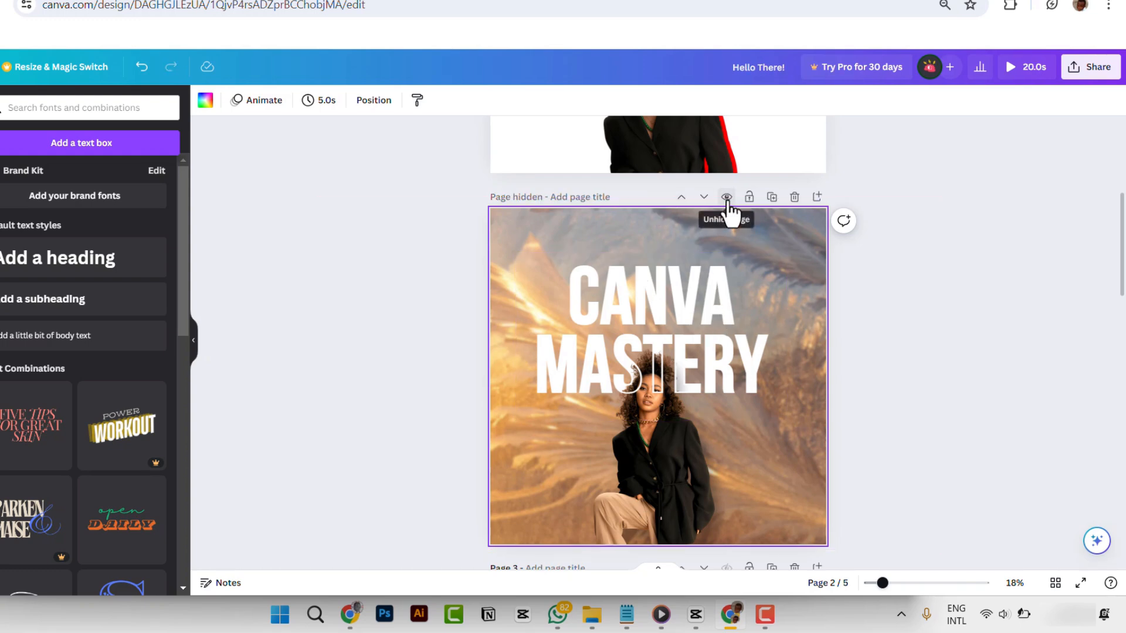
click(726, 198)
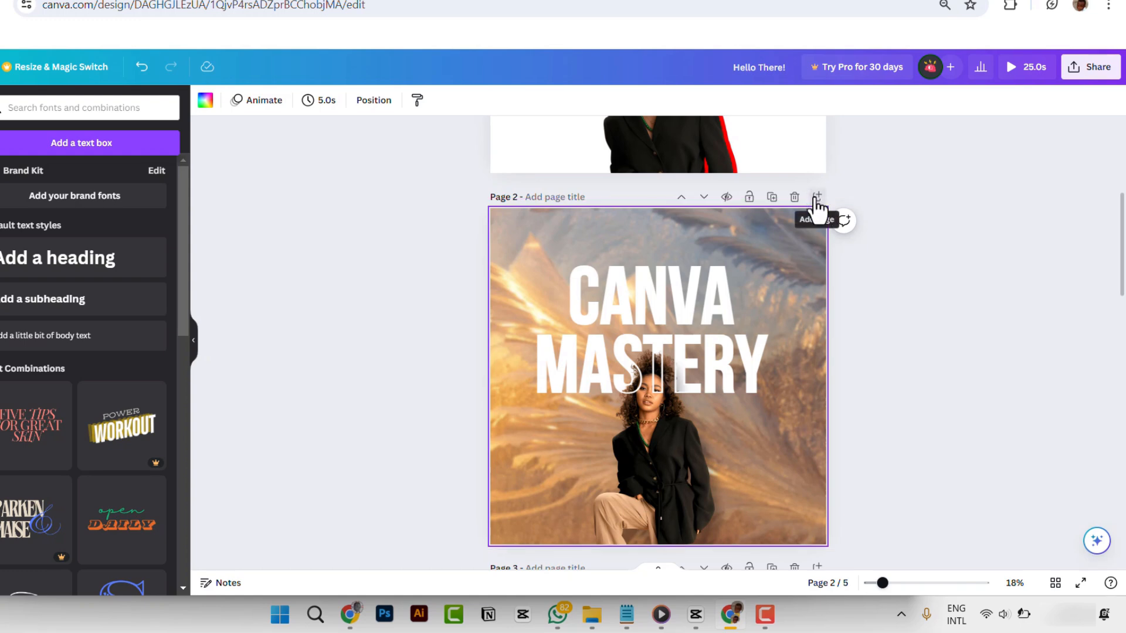
- Add a blank page directly after page 3, the duplicated CANVA MASTERY design
scroll(727, 345, down, 2)
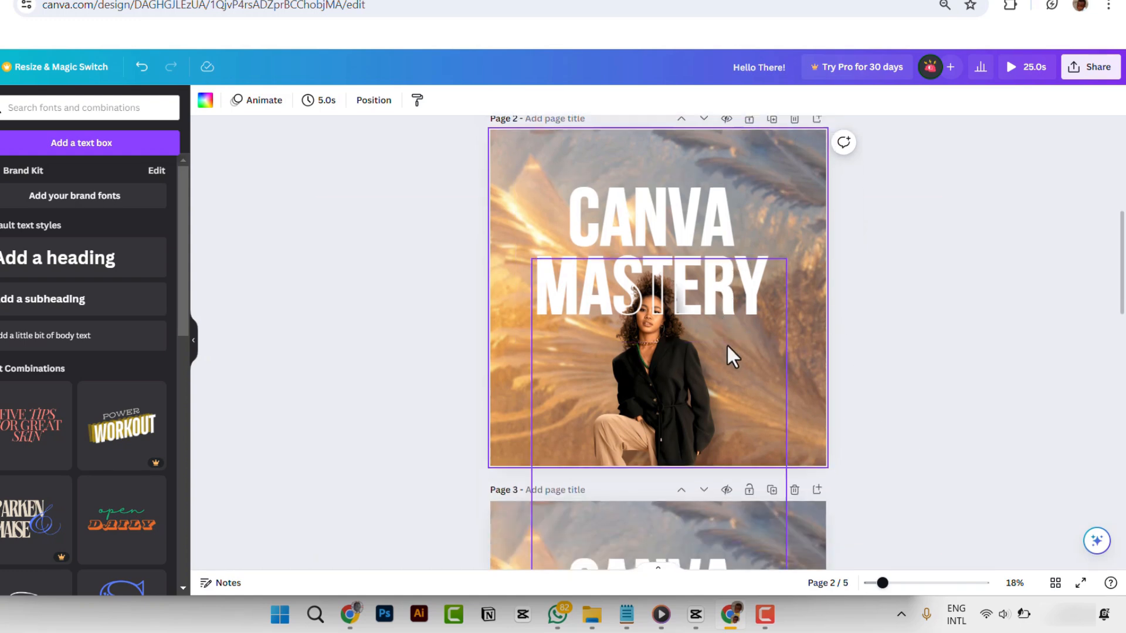
scroll(603, 431, down, 15)
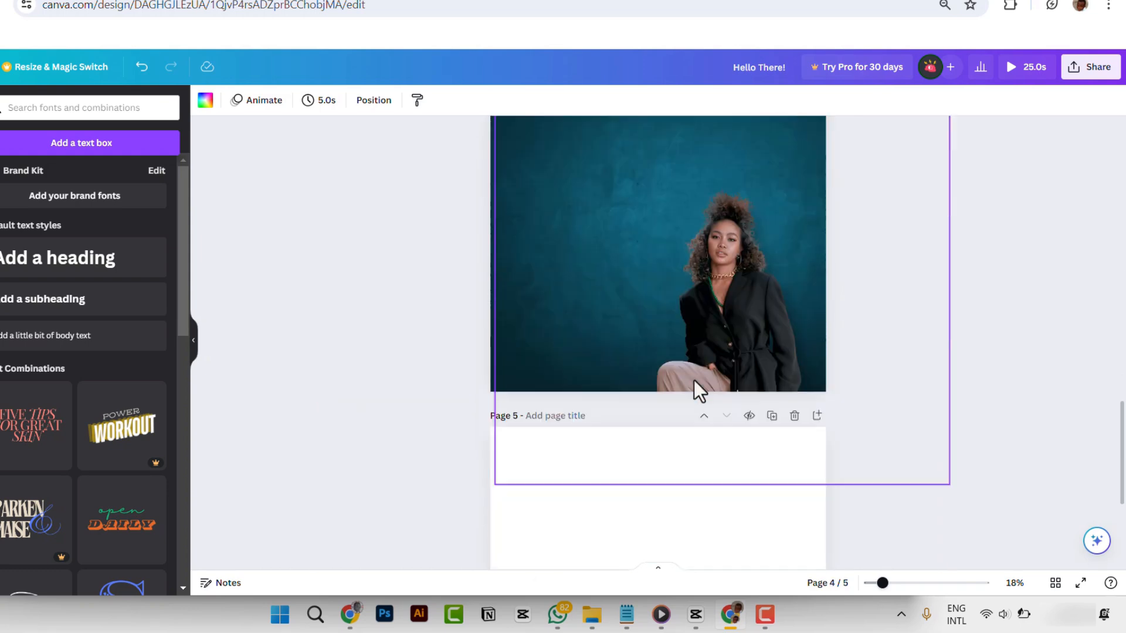
scroll(730, 417, down, 1)
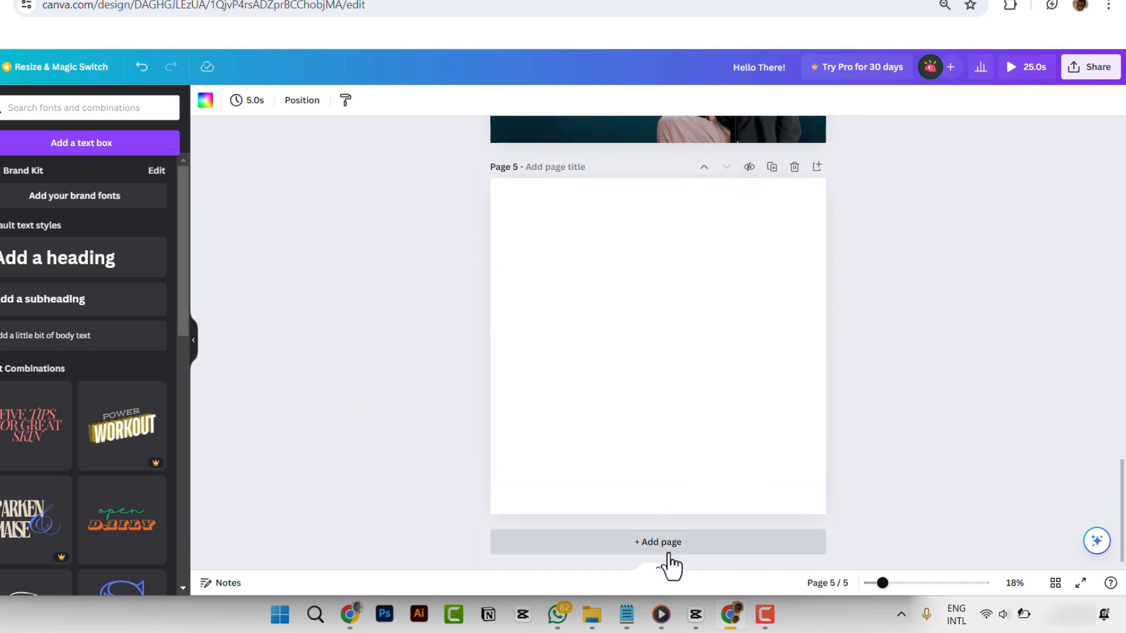
scroll(758, 209, up, 12)
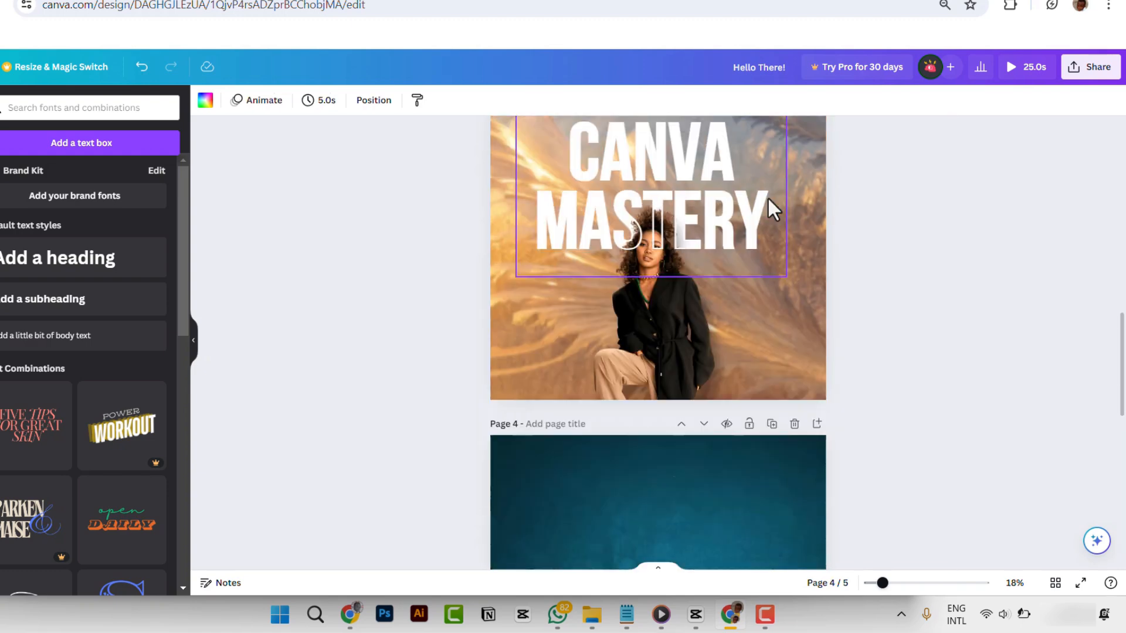
scroll(744, 264, up, 3)
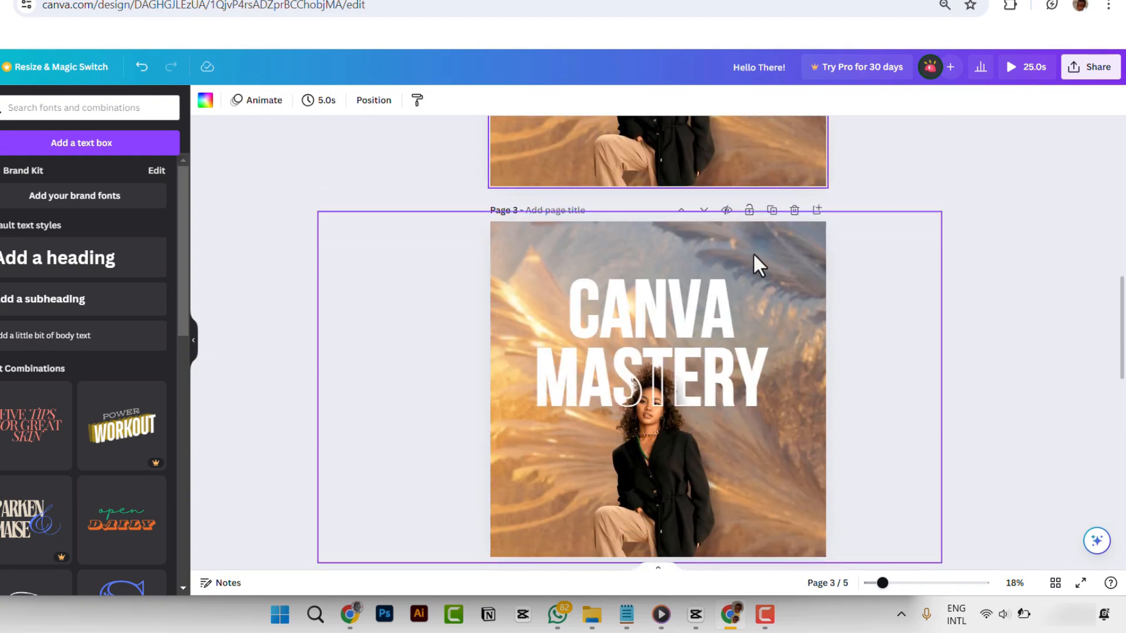
key(ctrl+d)
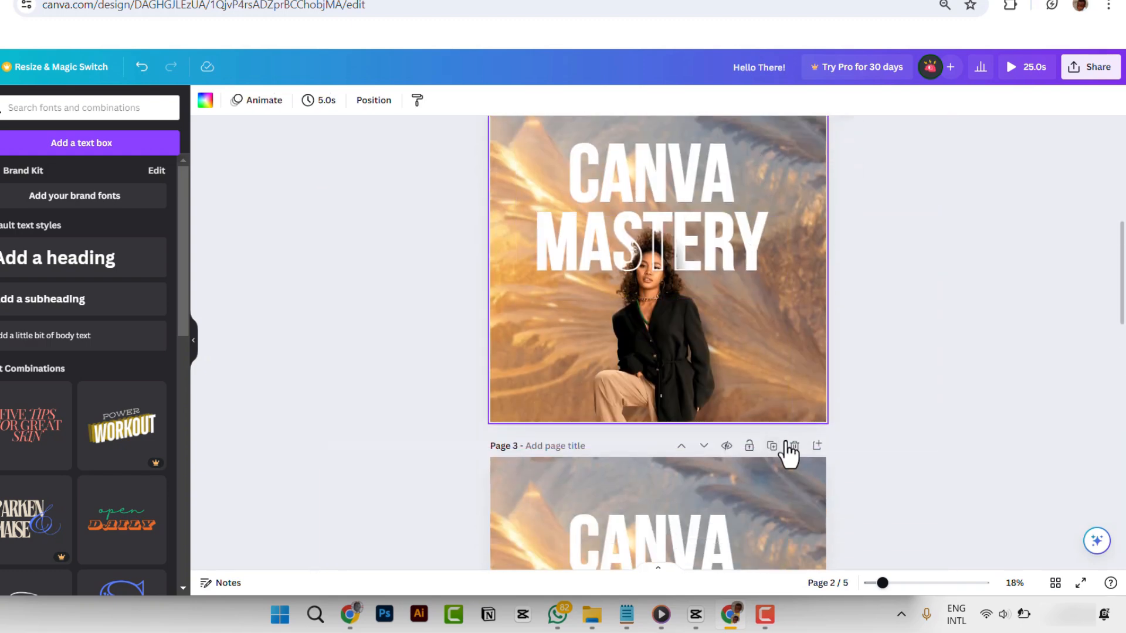
scroll(741, 270, up, 3)
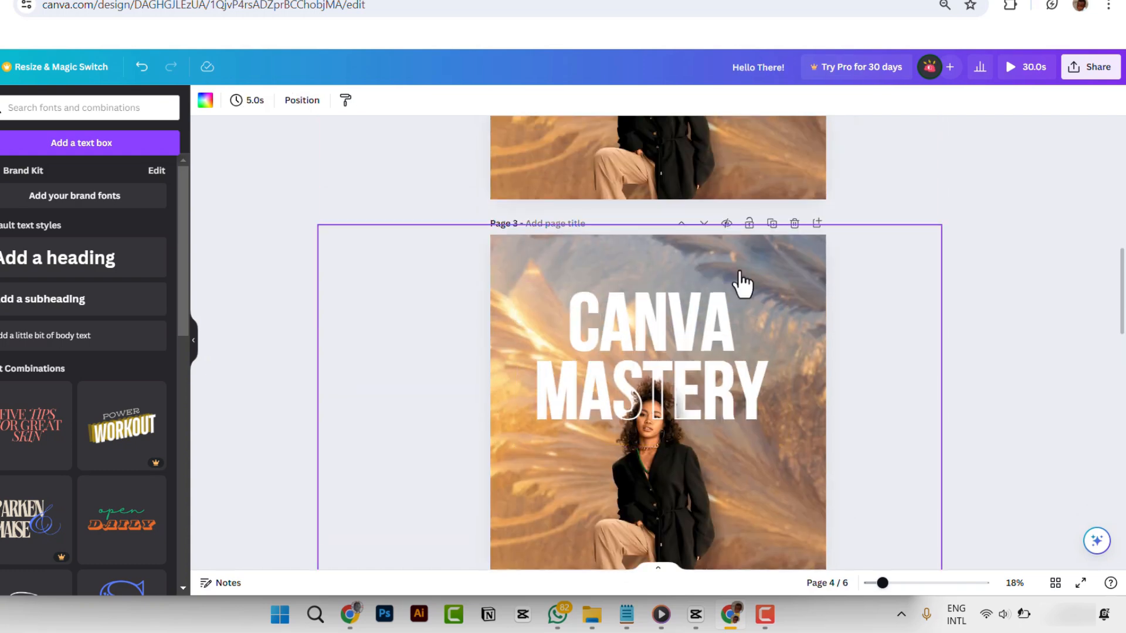
- Add a blank page directly after page 2, between the two CANVA MASTERY designs
scroll(733, 276, up, 3)
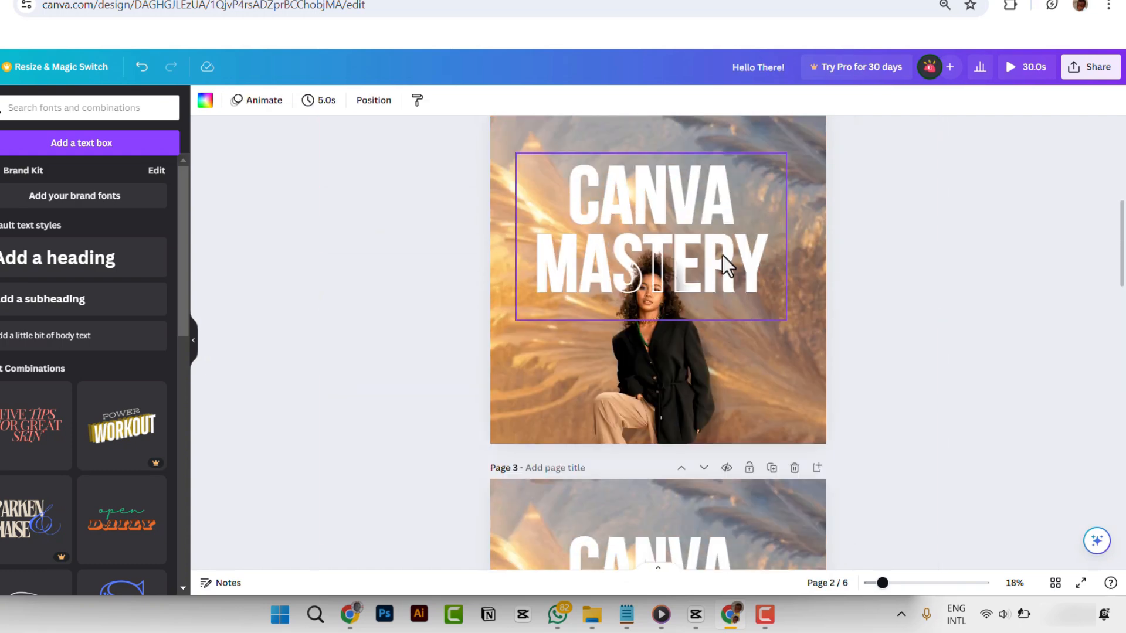
scroll(715, 291, up, 1)
scroll(762, 390, down, 1)
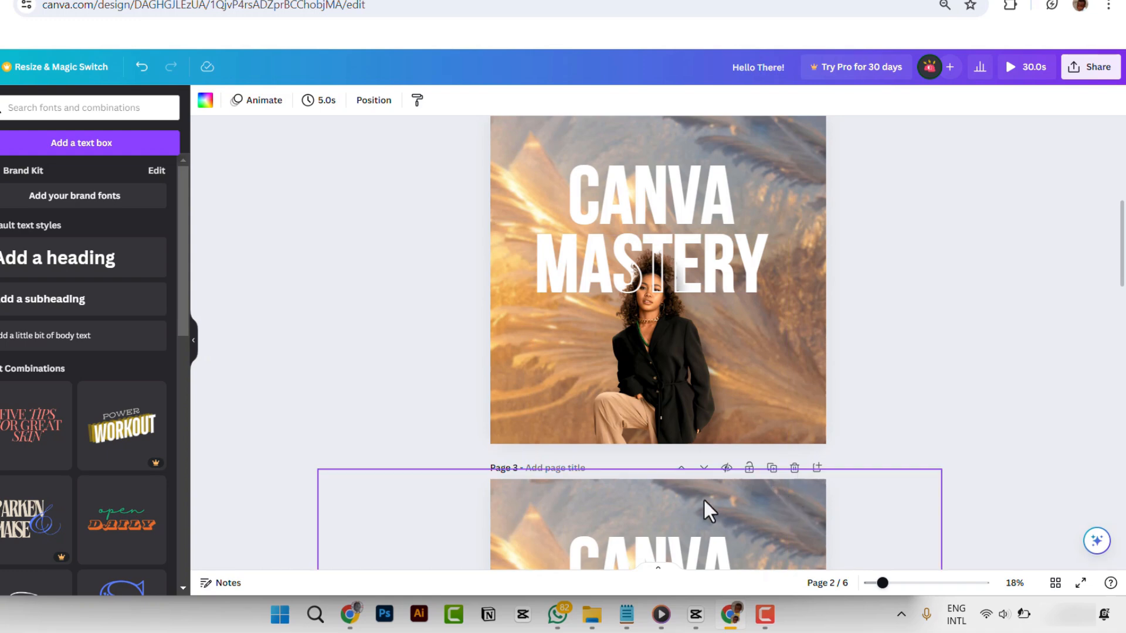
scroll(772, 160, up, 1)
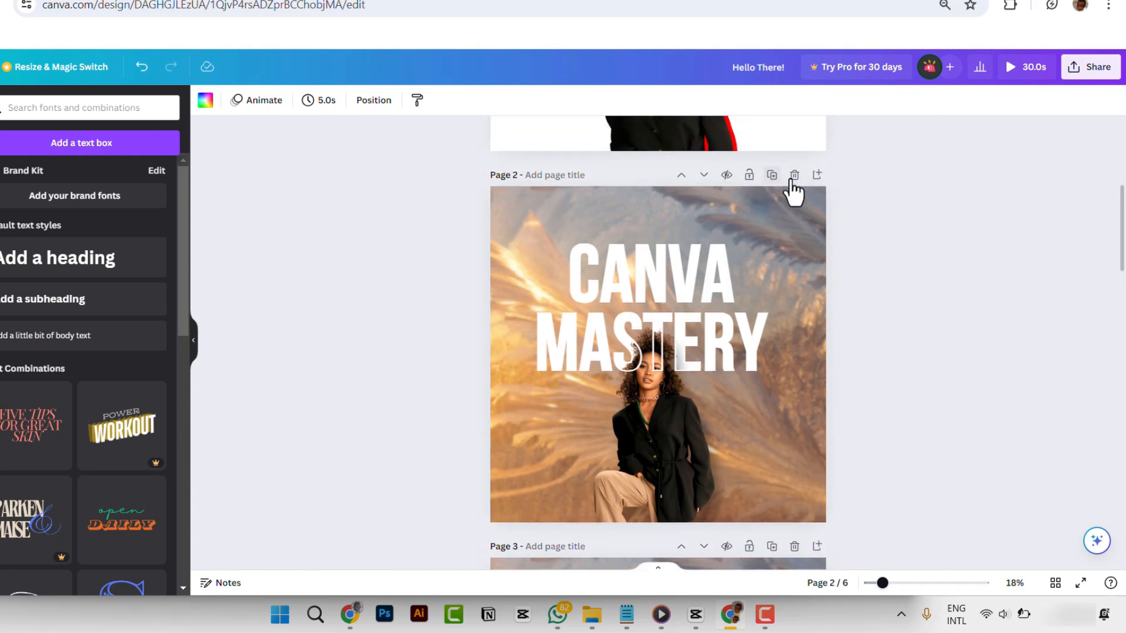
click(817, 174)
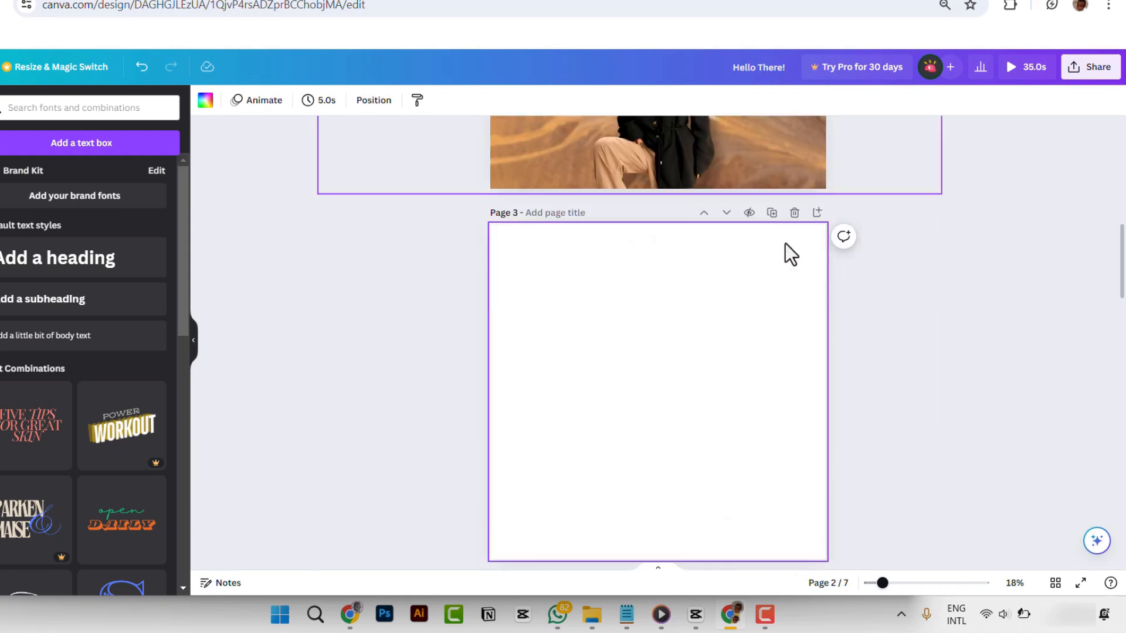
- Delete the blank page 3 between the two CANVA MASTERY designs
scroll(727, 223, up, 1)
scroll(762, 328, down, 4)
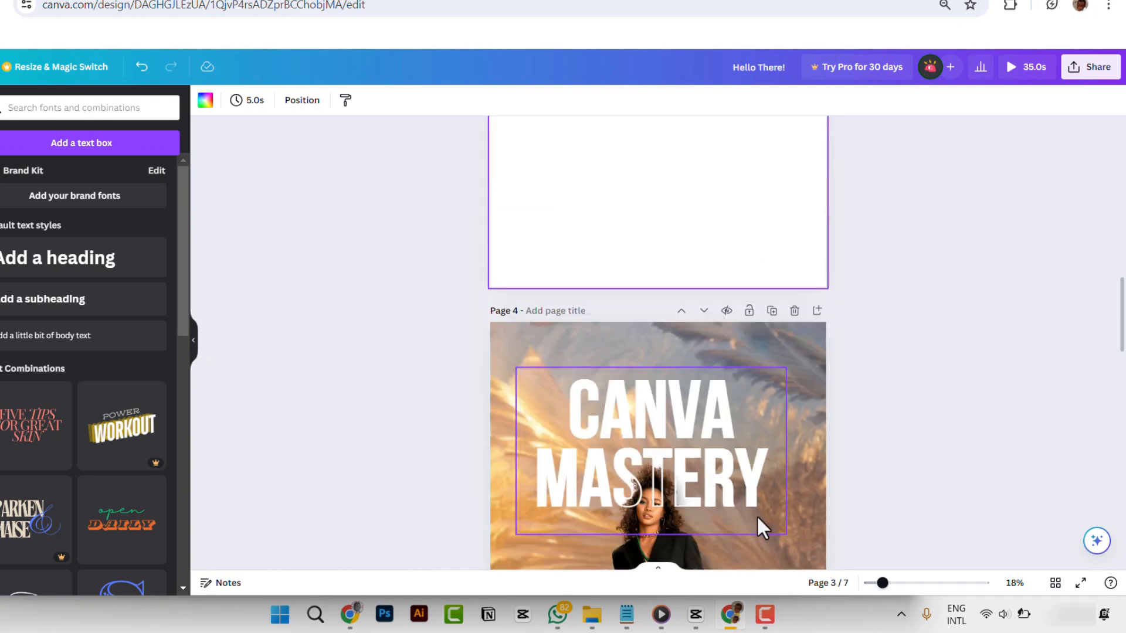
scroll(748, 364, up, 1)
scroll(731, 194, up, 4)
scroll(726, 174, up, 1)
scroll(713, 186, down, 1)
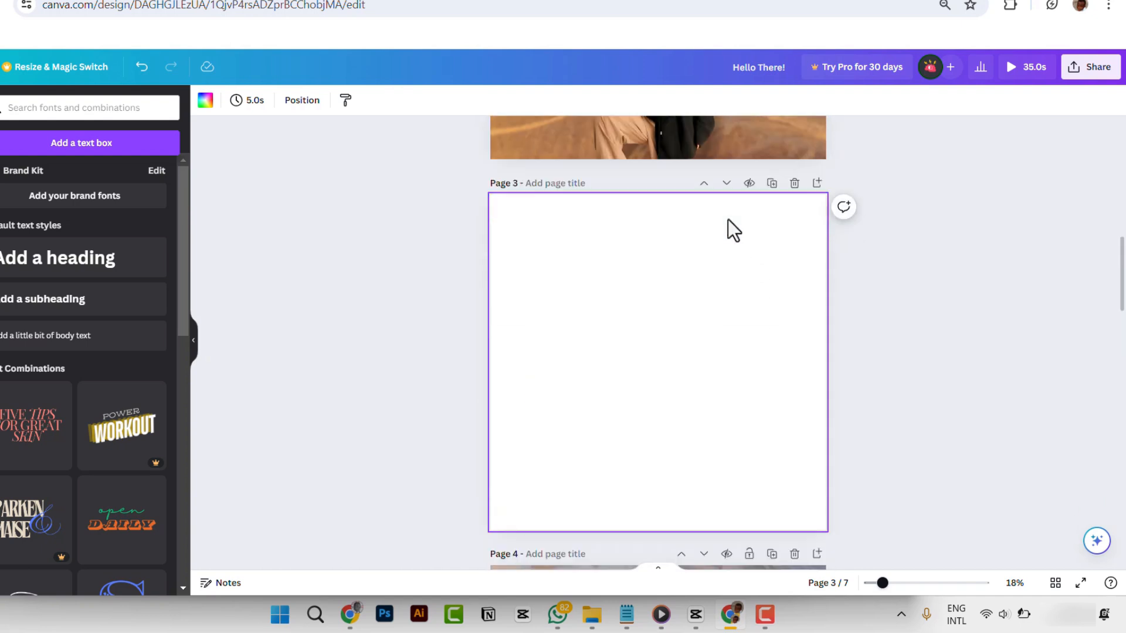
scroll(727, 220, down, 2)
scroll(794, 207, up, 4)
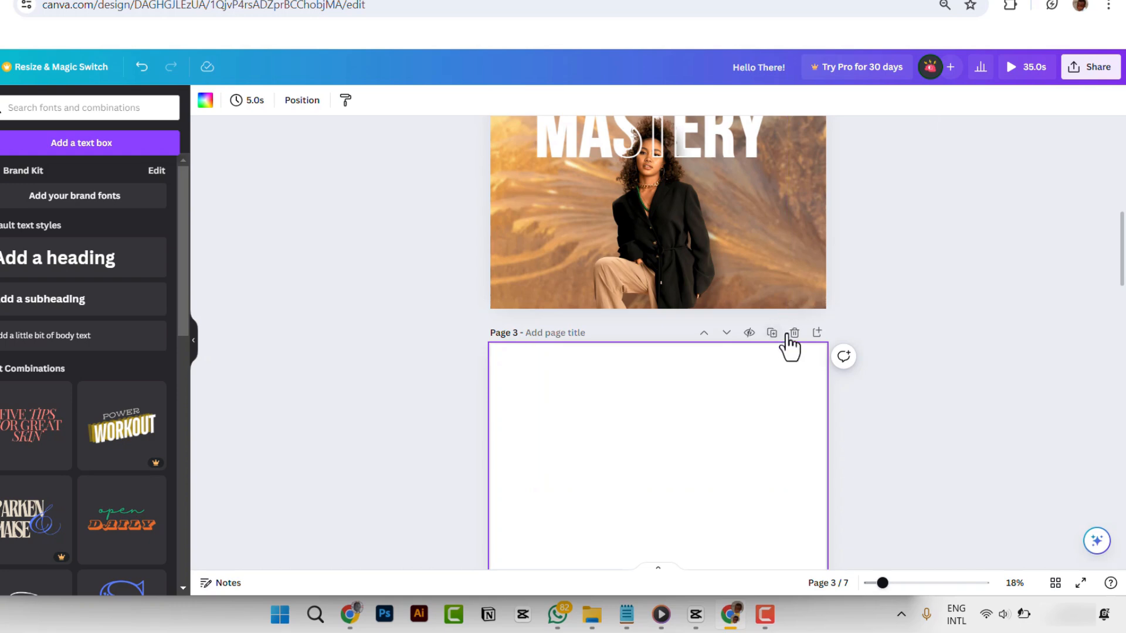
click(794, 334)
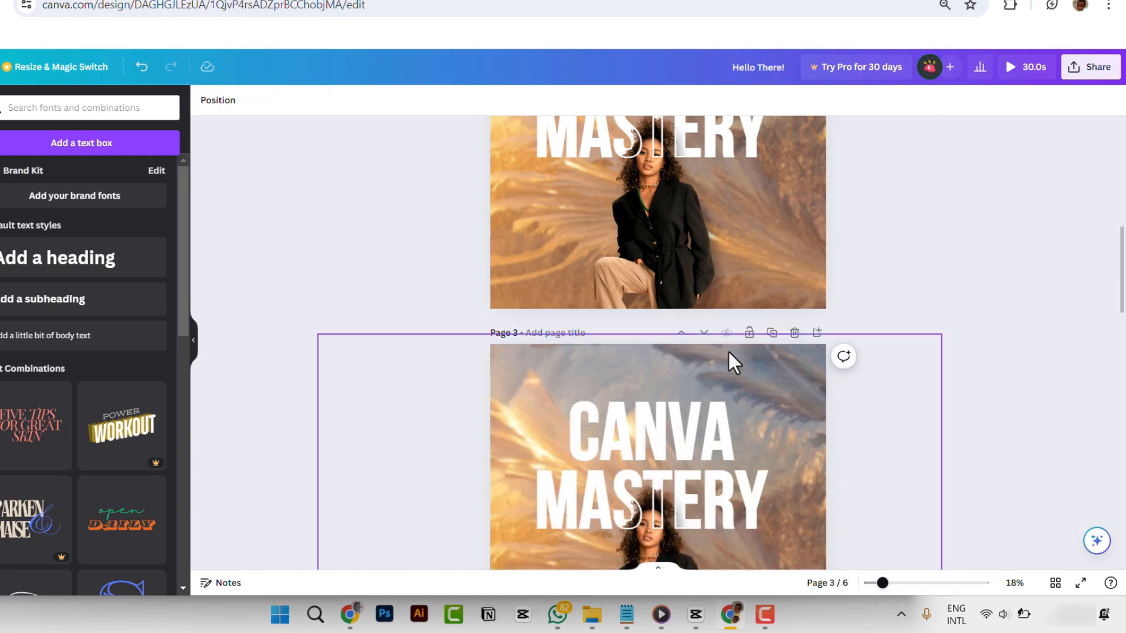
- Delete the front outline copy of the CANVA MASTERY text on page 3 and shift the remaining solid text slightly up and right on the page
scroll(656, 274, down, 4)
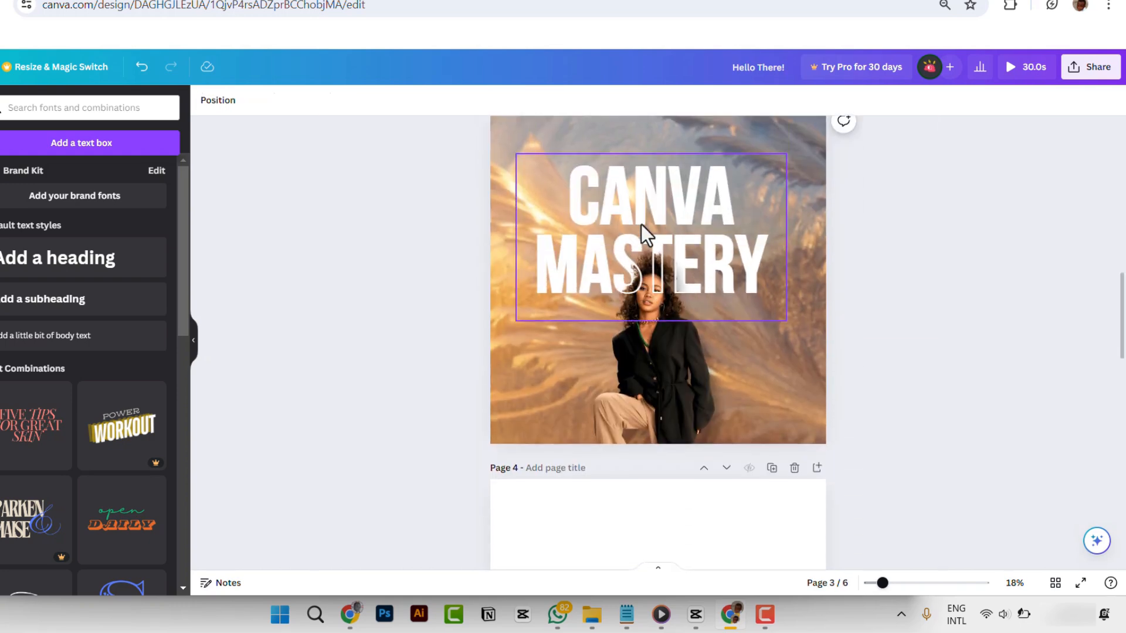
click(663, 206)
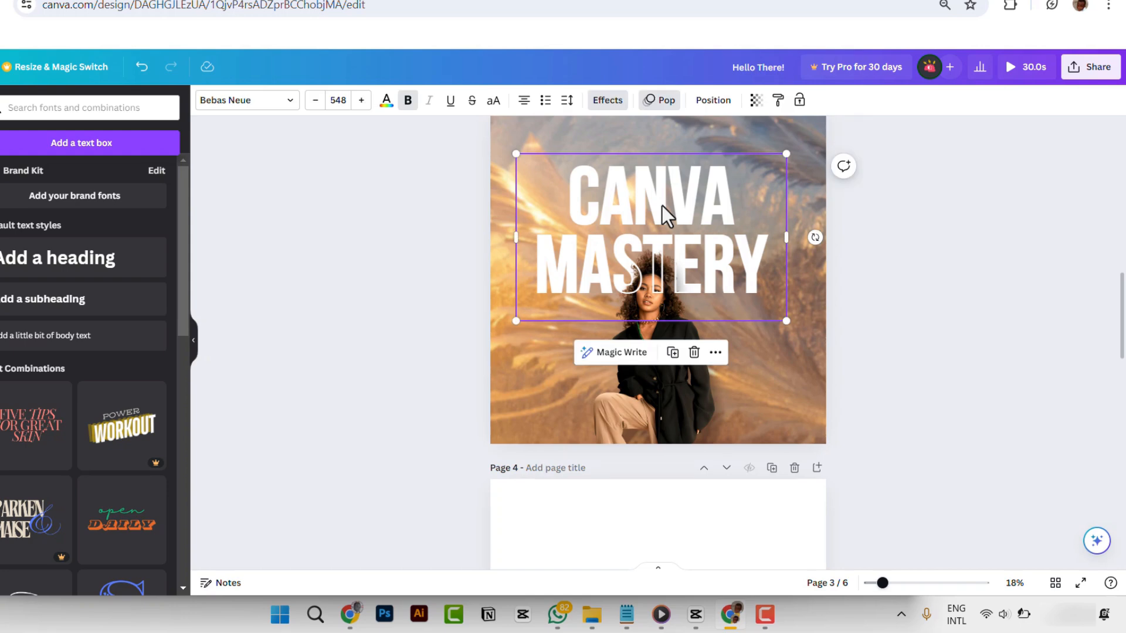
key(Escape)
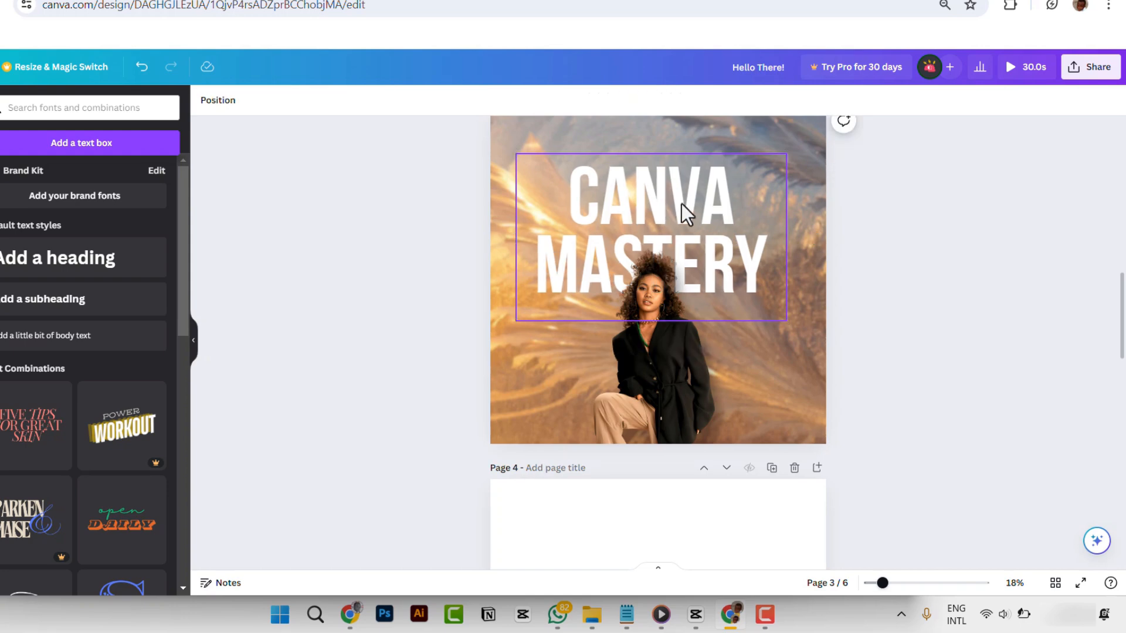
drag(709, 191, 647, 194)
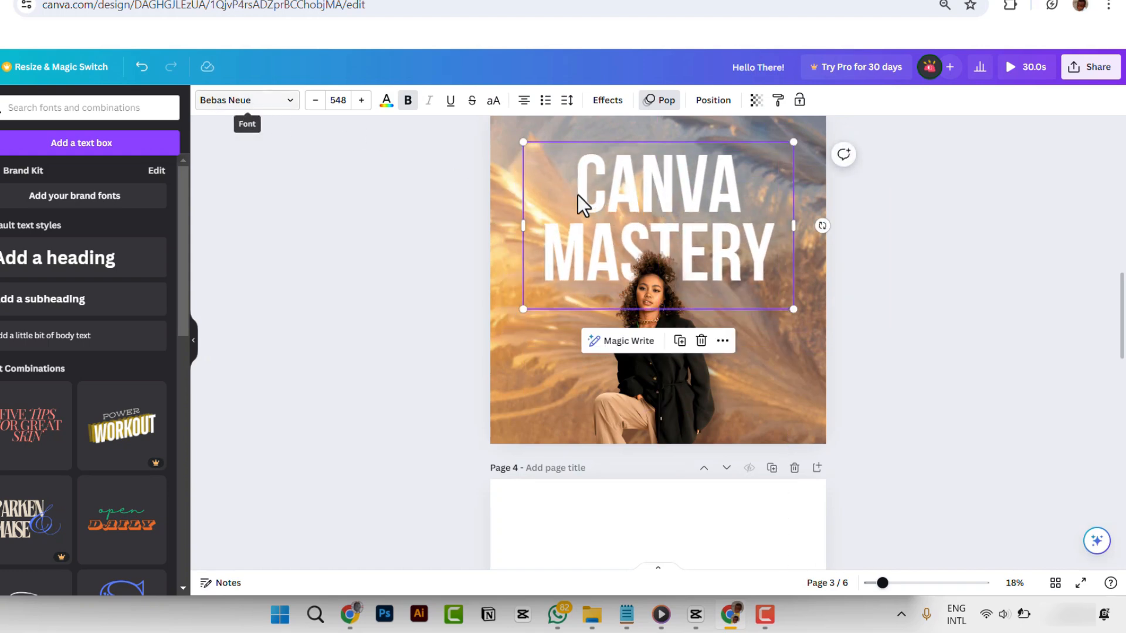
drag(642, 183, 653, 203)
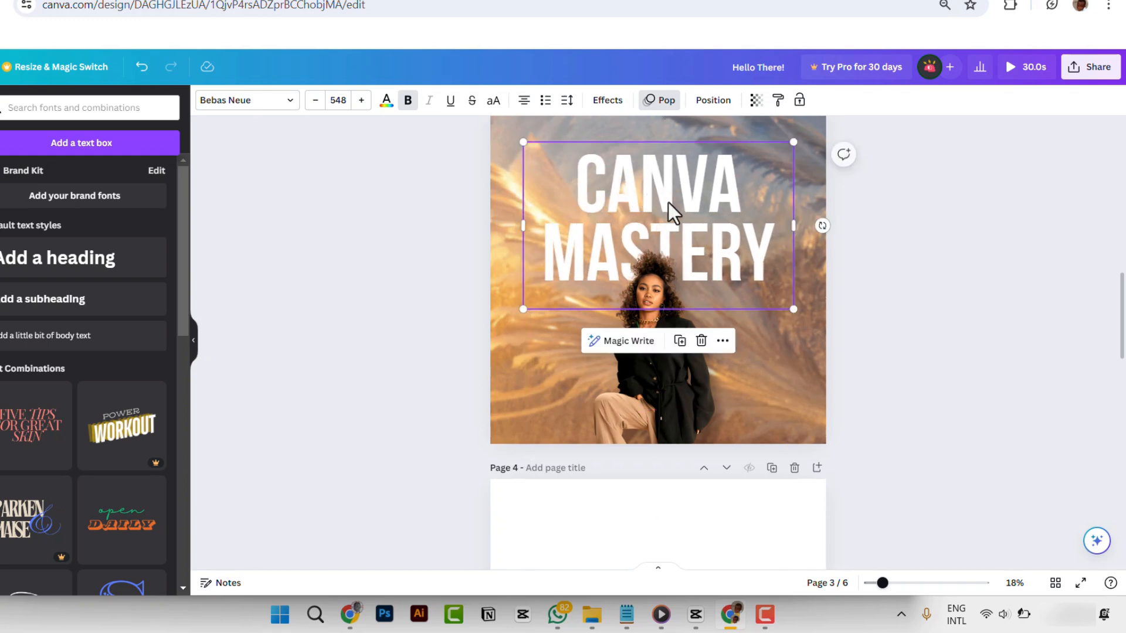
- Apply the Hollow effect with a thickness of 17 to the CANVA MASTERY text on page 3
click(607, 101)
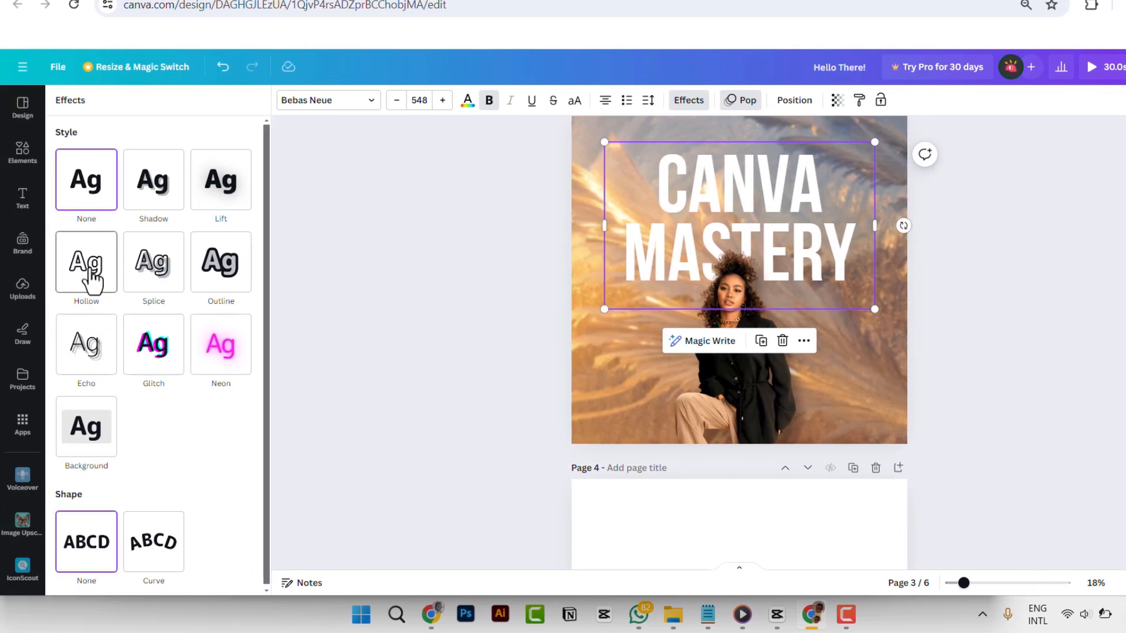
click(91, 281)
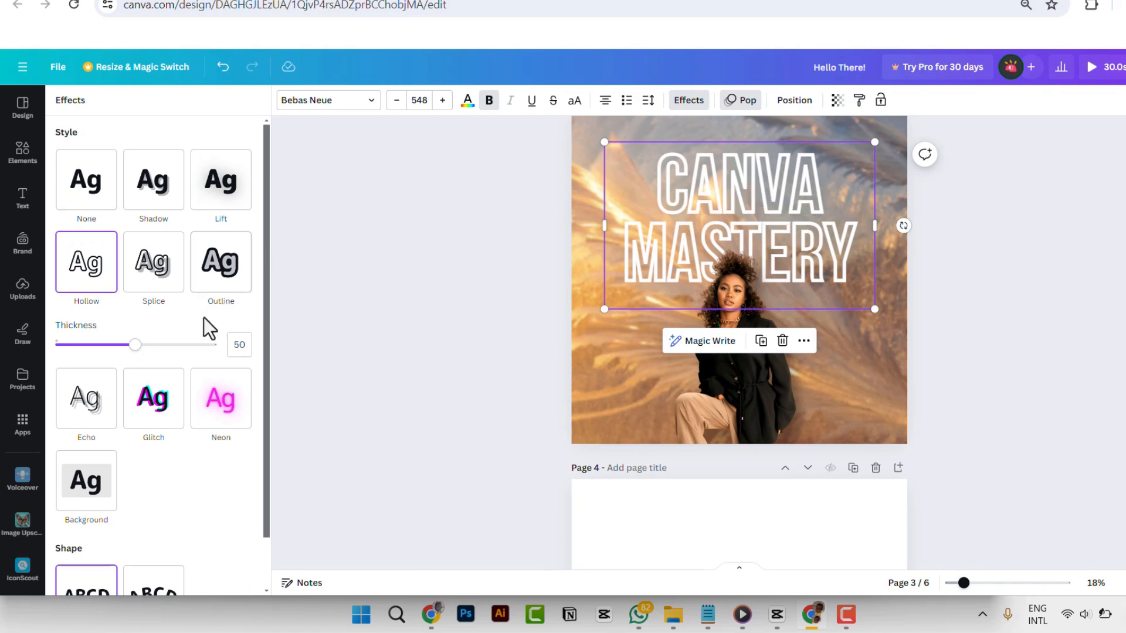
drag(132, 350, 80, 355)
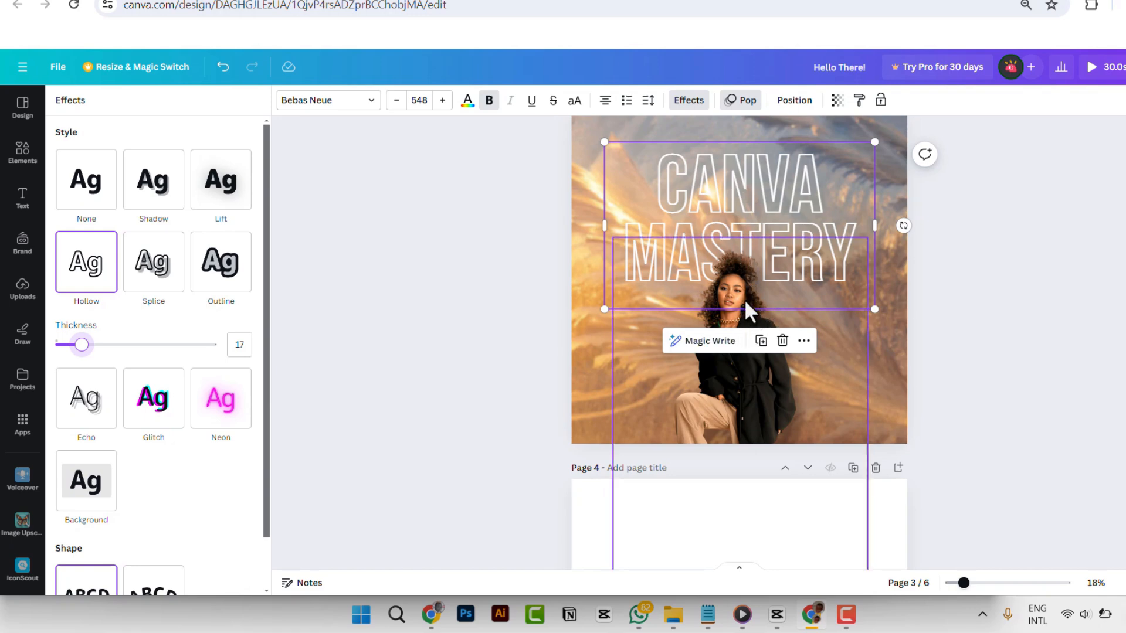
- Duplicate the hollow CANVA MASTERY text on page 3, aligned over the original, and set the copy's text effect to None
click(762, 342)
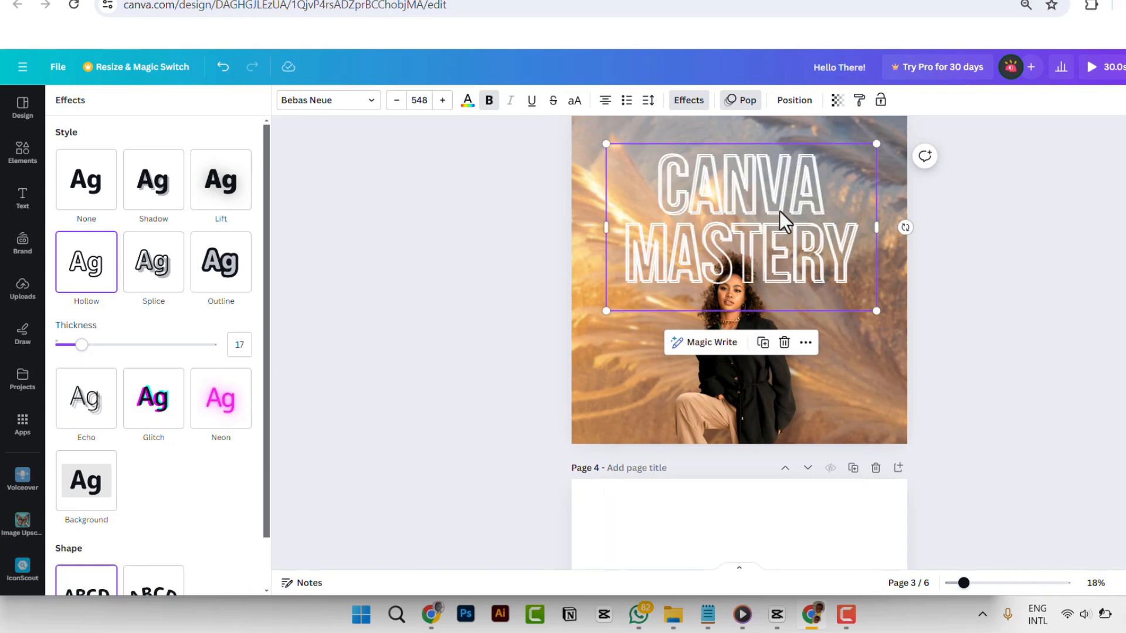
mouse_move(779, 211)
mouse_down()
mouse_move(674, 252)
mouse_move(745, 289)
mouse_move(784, 223)
mouse_move(778, 210)
mouse_up()
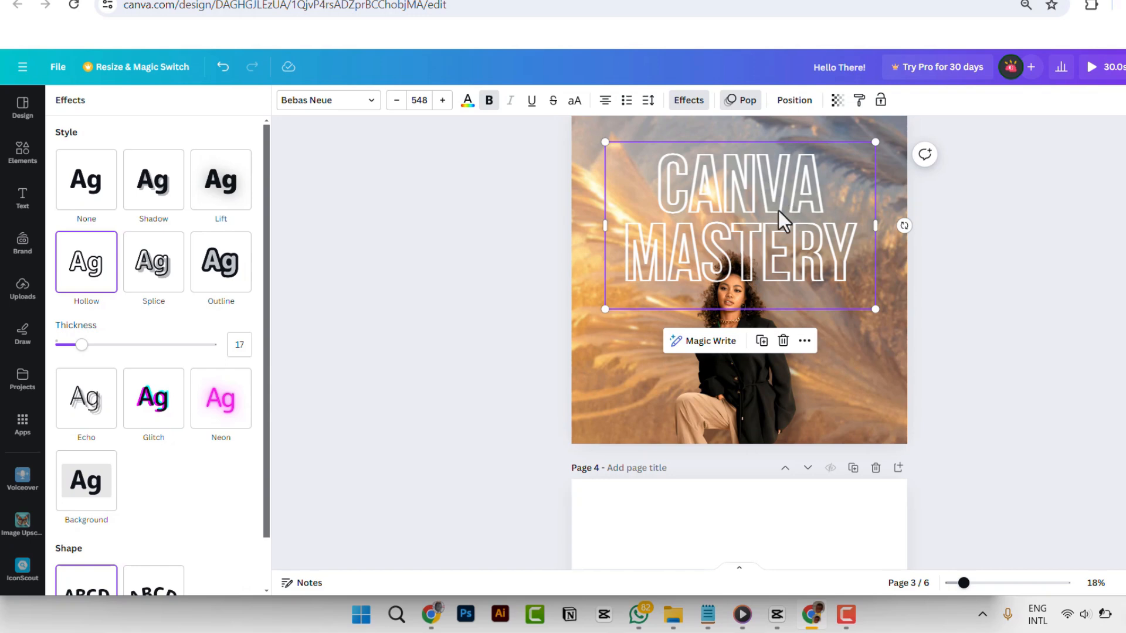
click(92, 198)
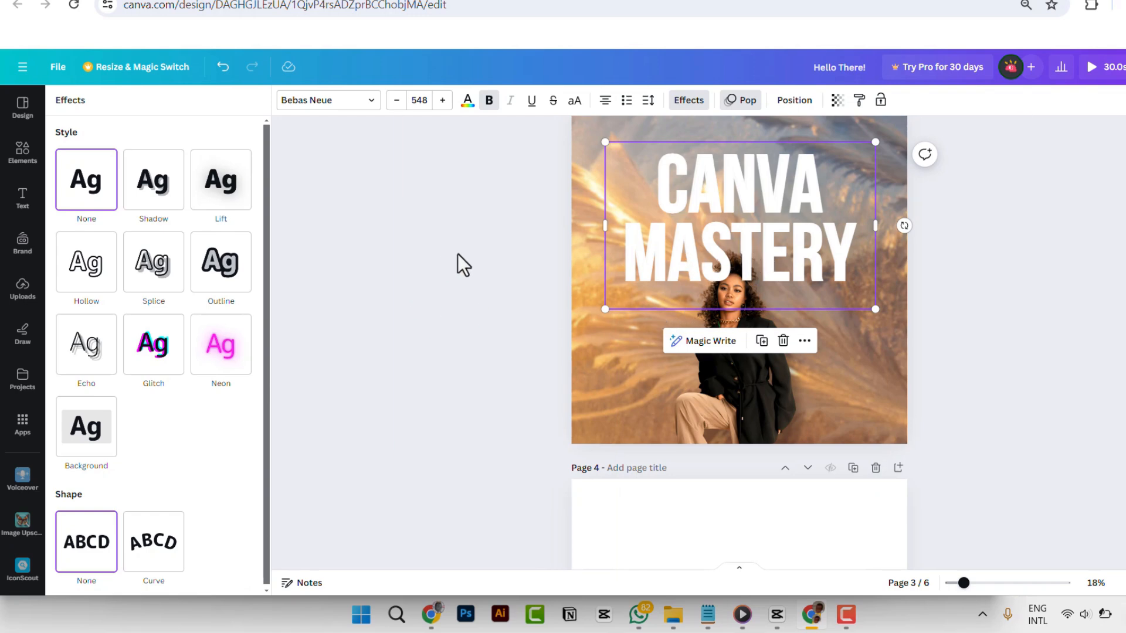
key(Escape)
key(Escape)
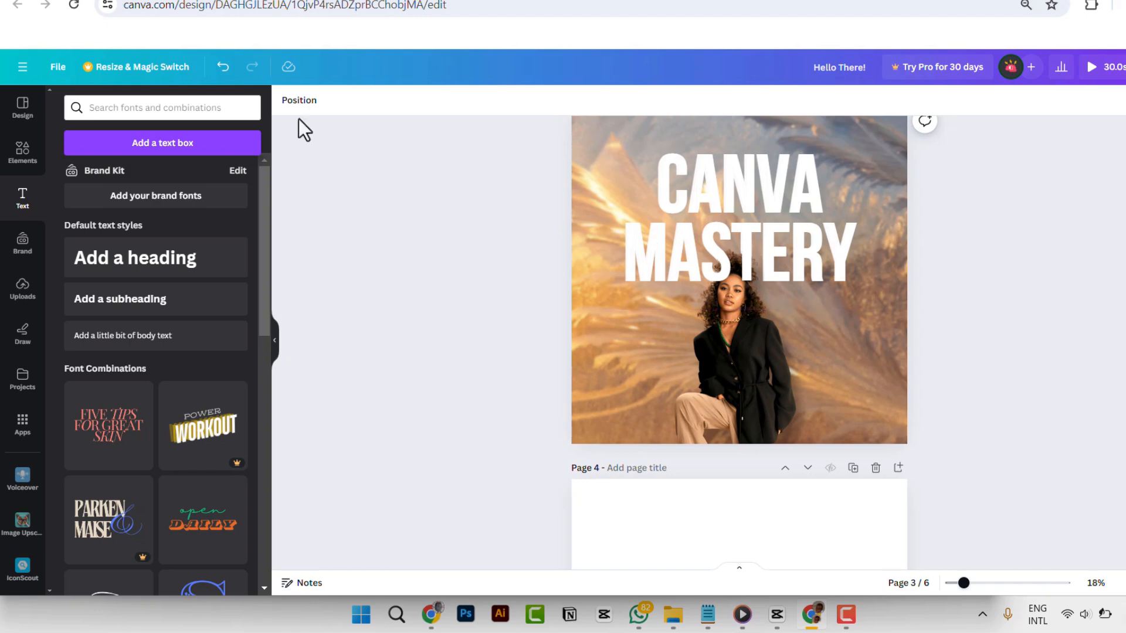
- Move the solid CANVA MASTERY text layer directly behind the woman on page 3, keeping the hollow copy in front
click(308, 107)
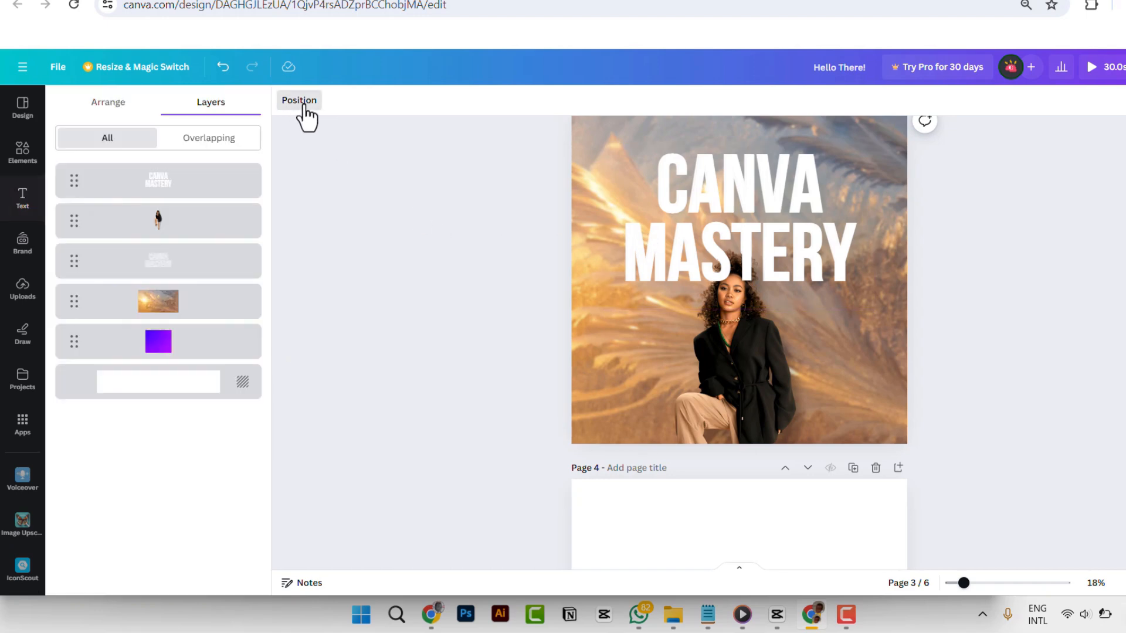
click(112, 106)
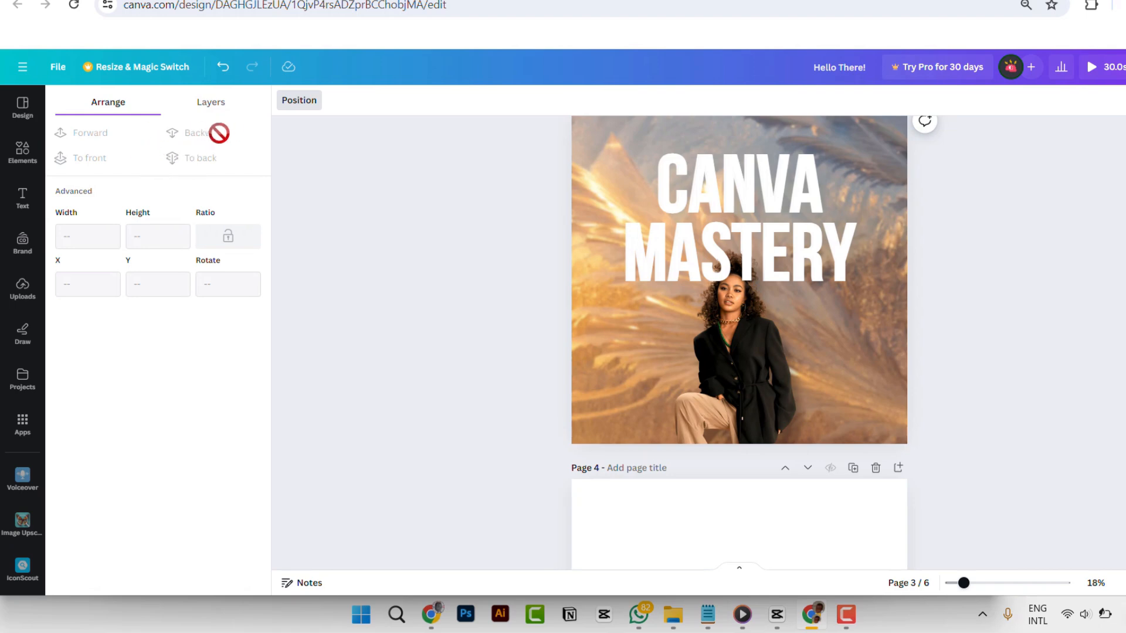
click(219, 109)
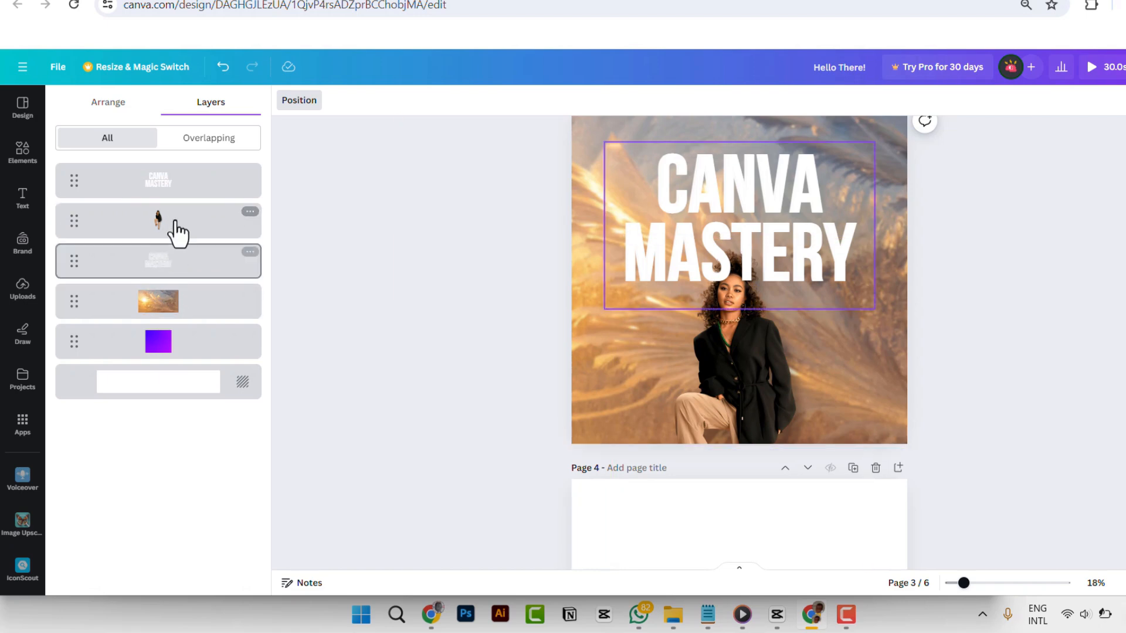
mouse_move(178, 276)
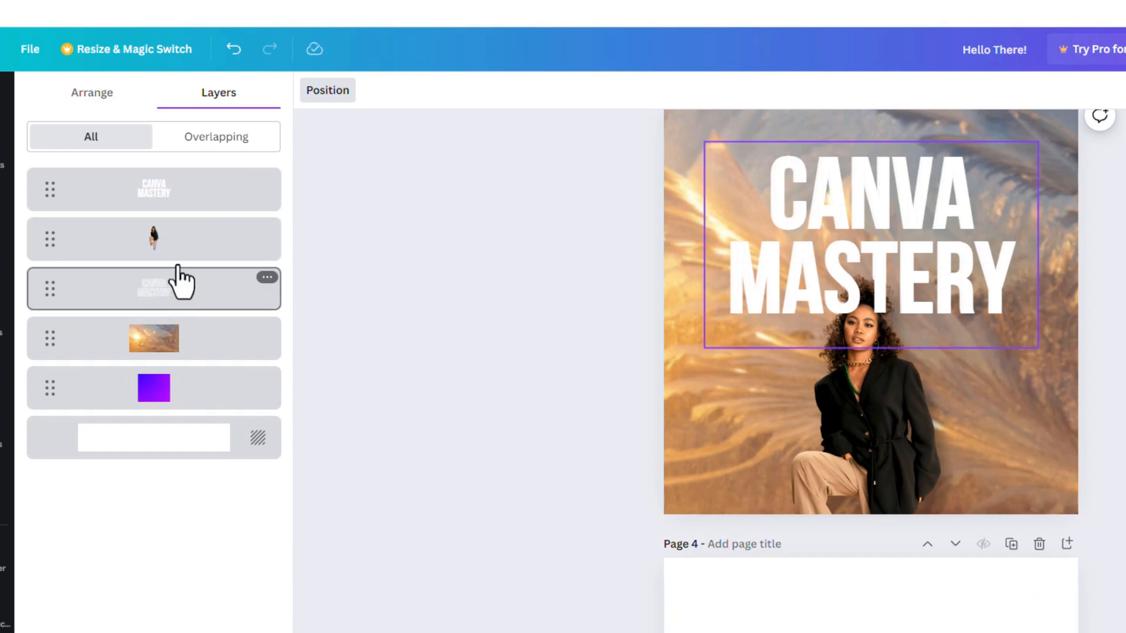
drag(181, 279, 181, 314)
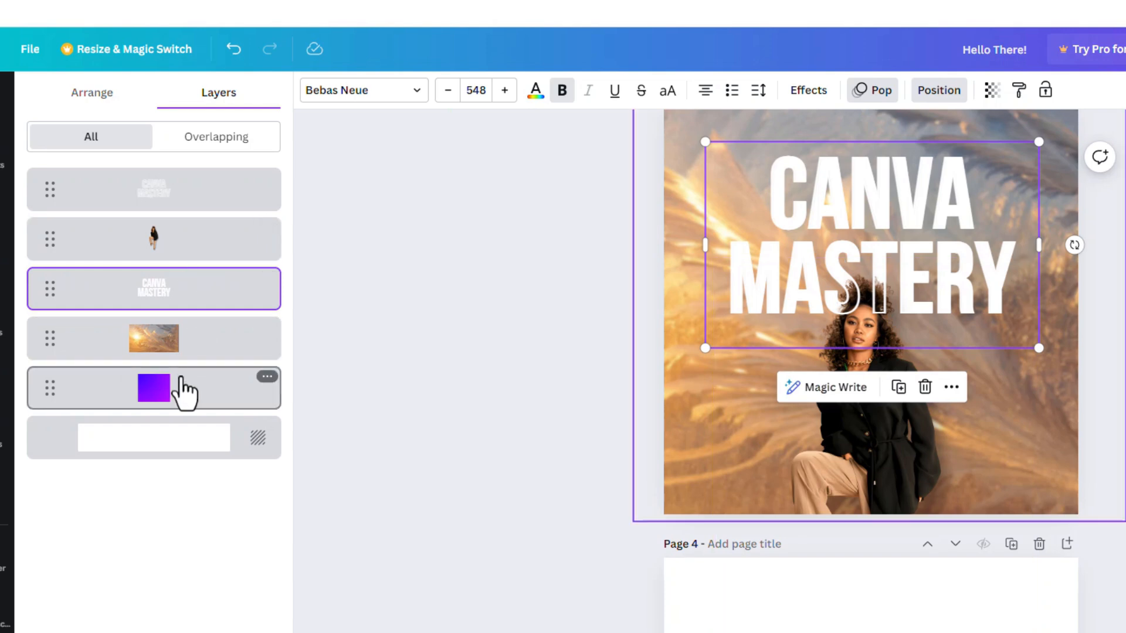
- Bring the purple gradient square in front of every layer on page 3, and return it to just above the page background
click(154, 394)
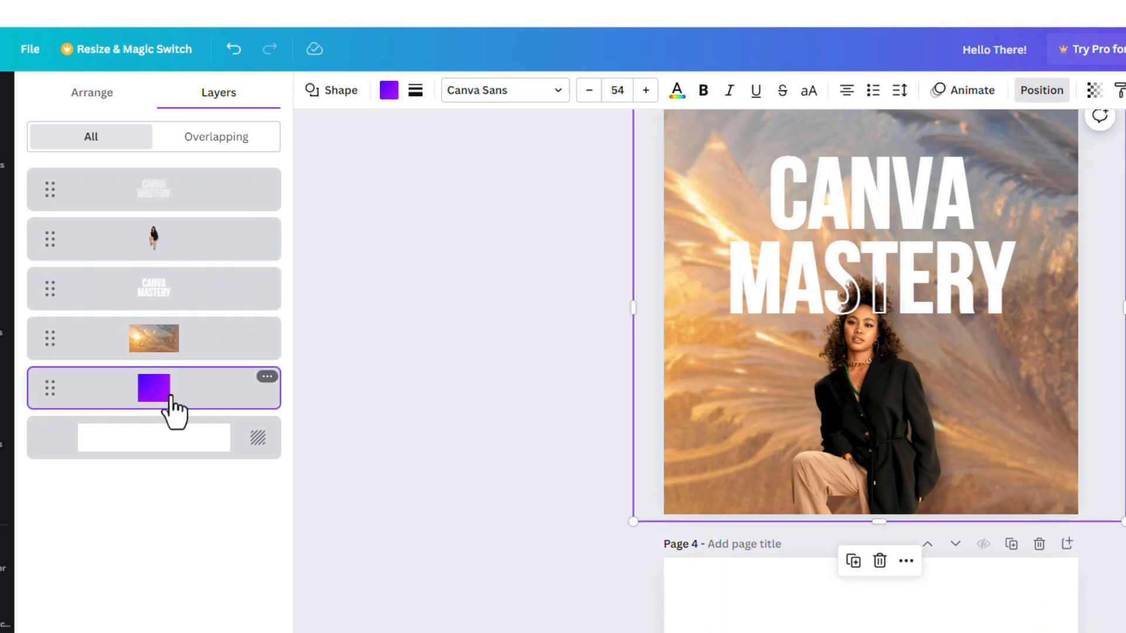
drag(170, 387, 176, 181)
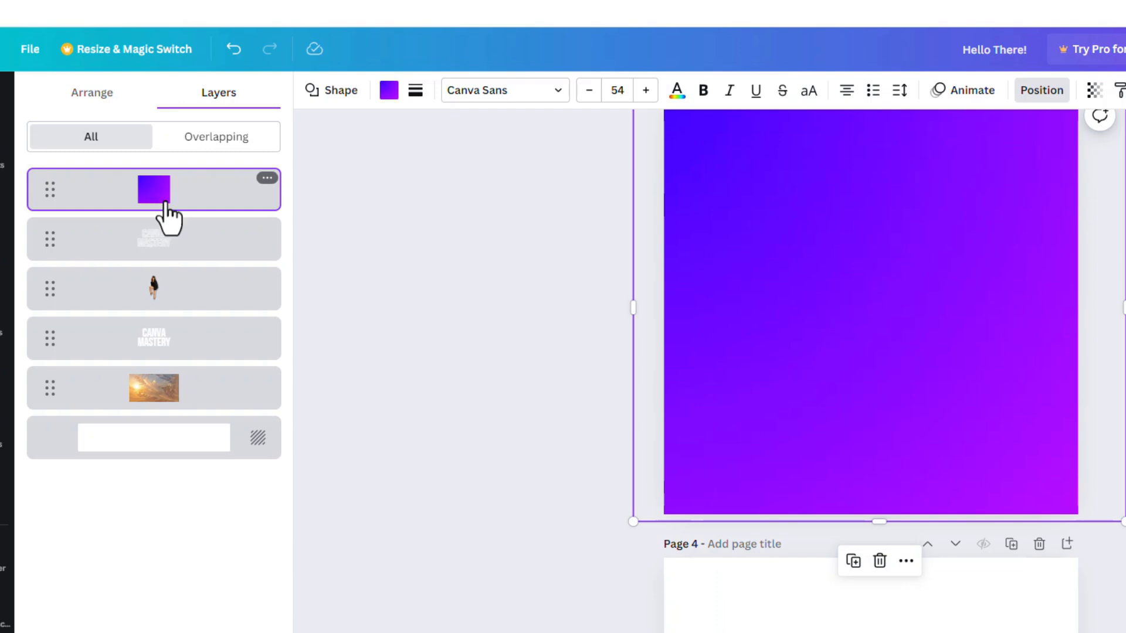
drag(166, 217, 157, 403)
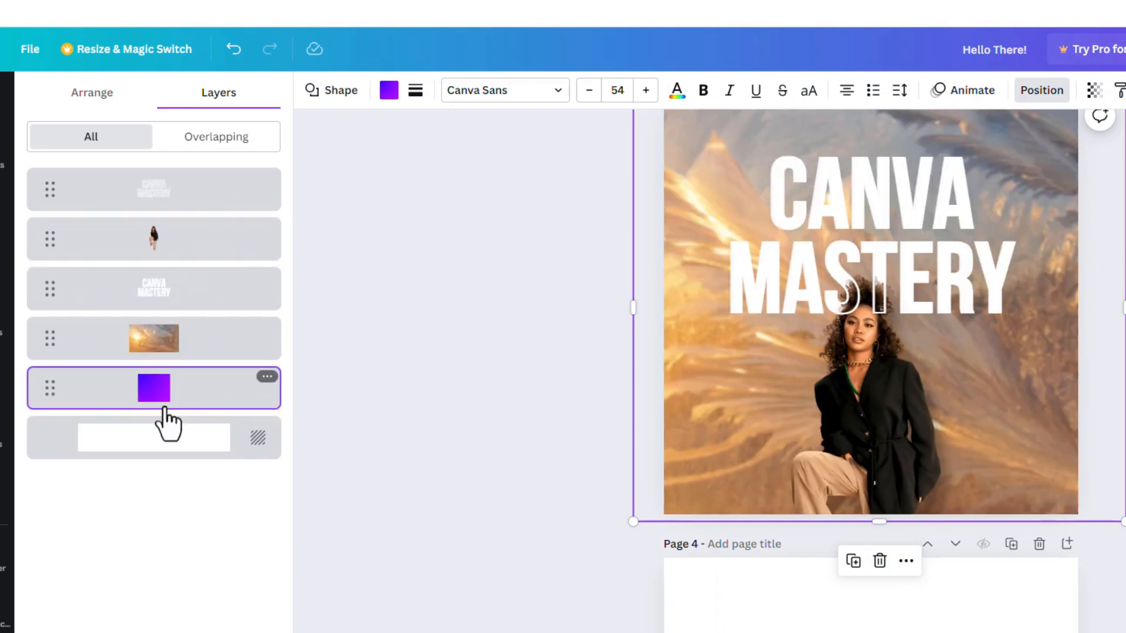
- Duplicate page 3 and delete the front hollow CANVA MASTERY text from the new page 4
scroll(962, 378, up, 2)
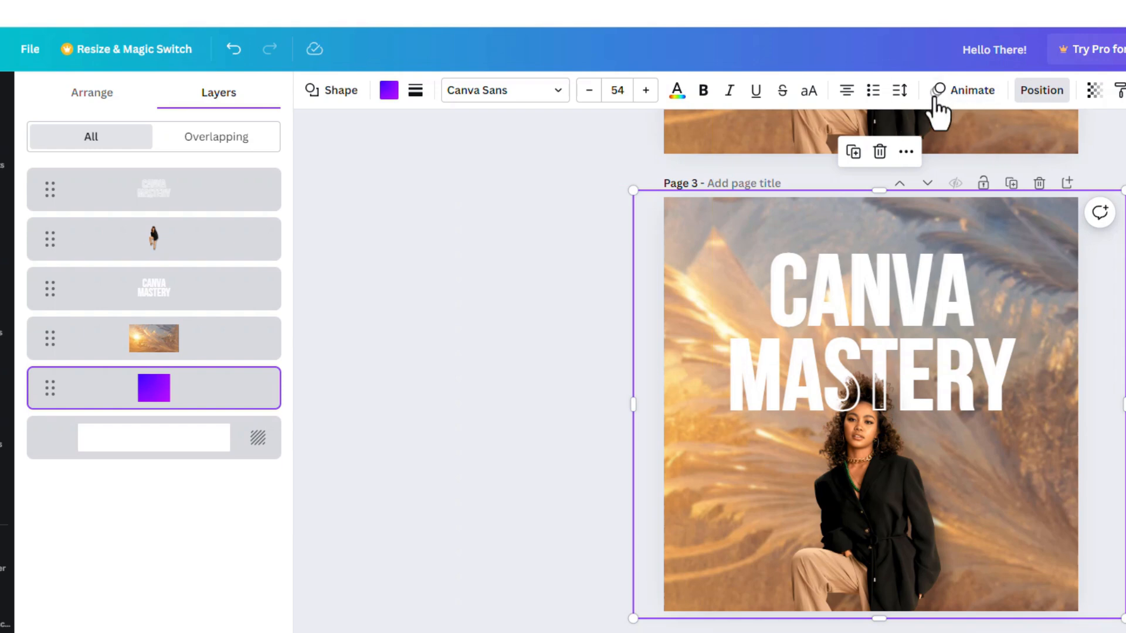
click(1012, 183)
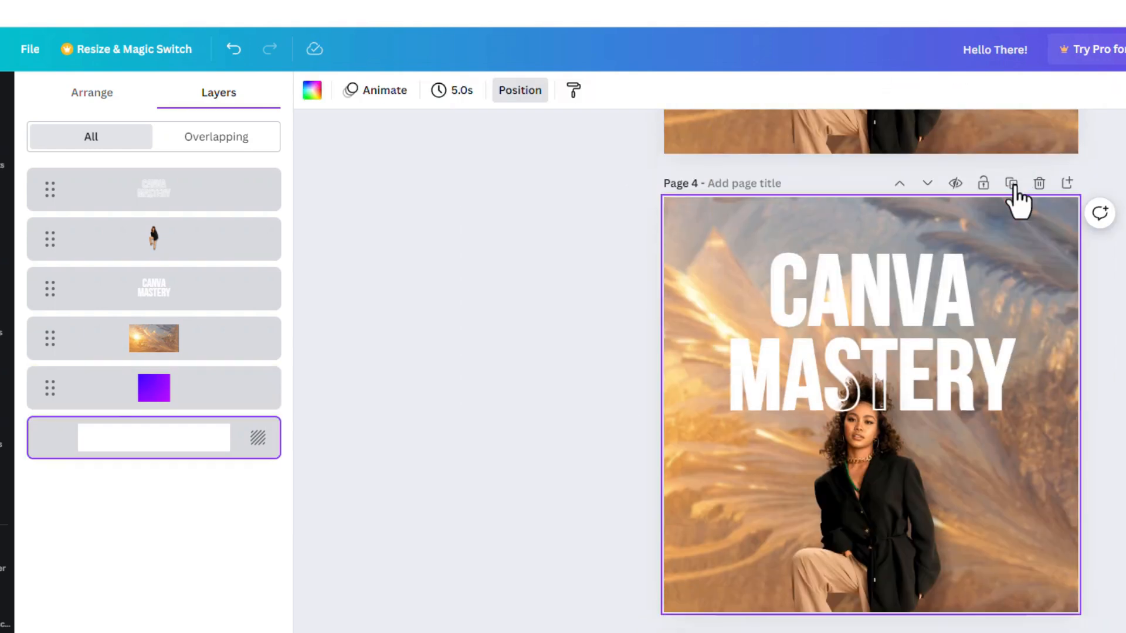
click(874, 316)
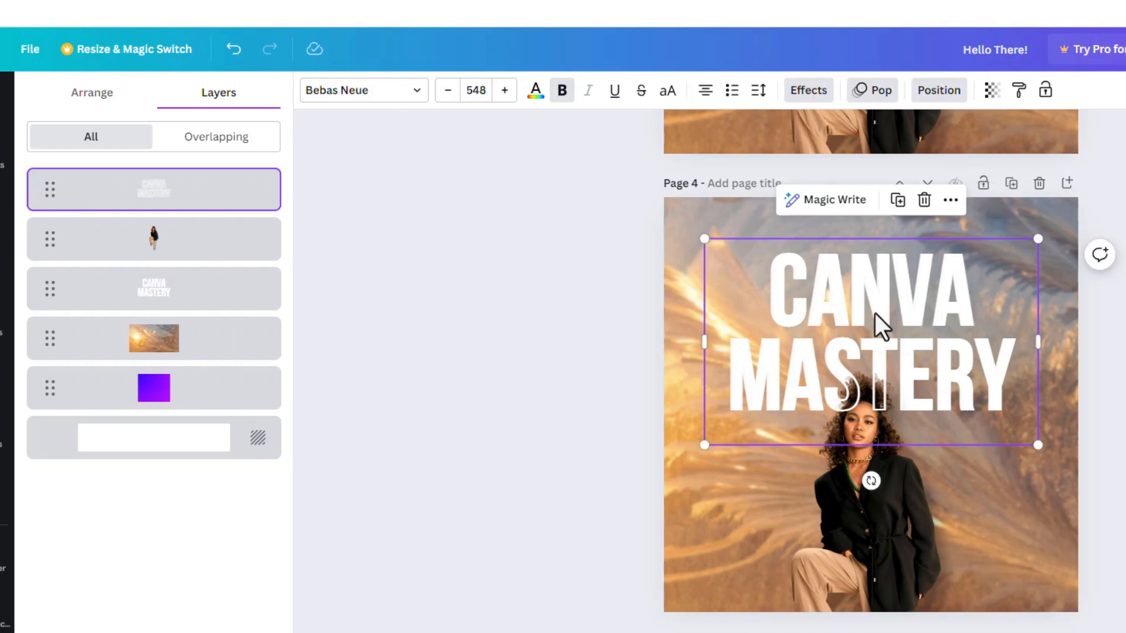
key(Delete)
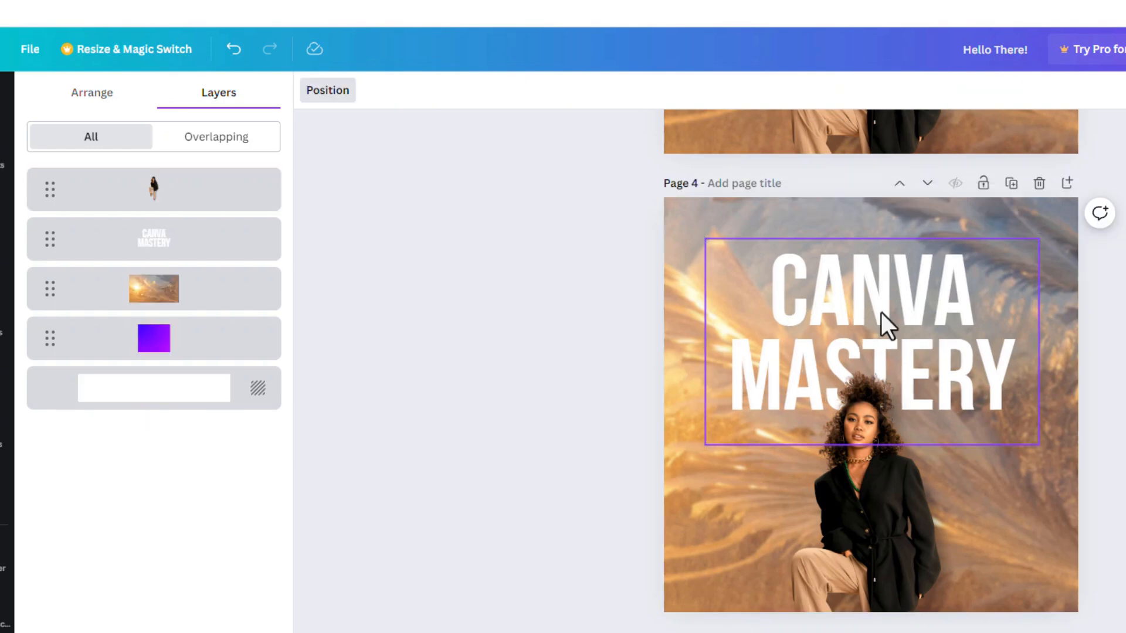
- Apply the Lift effect with an intensity of 50 to the solid CANVA MASTERY text on page 4
click(890, 308)
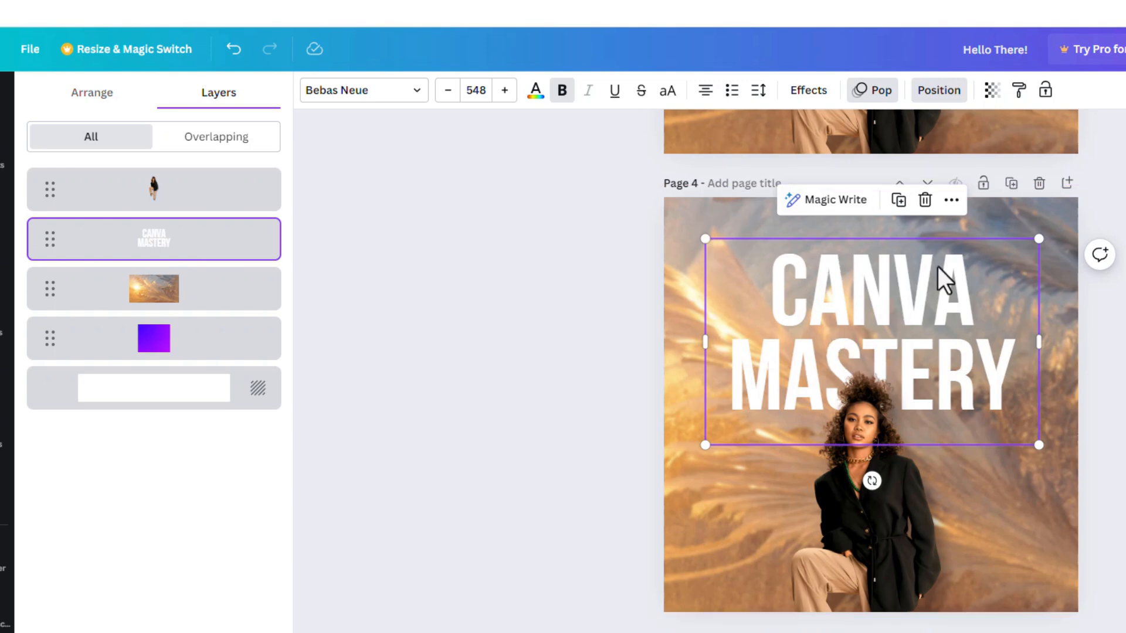
click(811, 94)
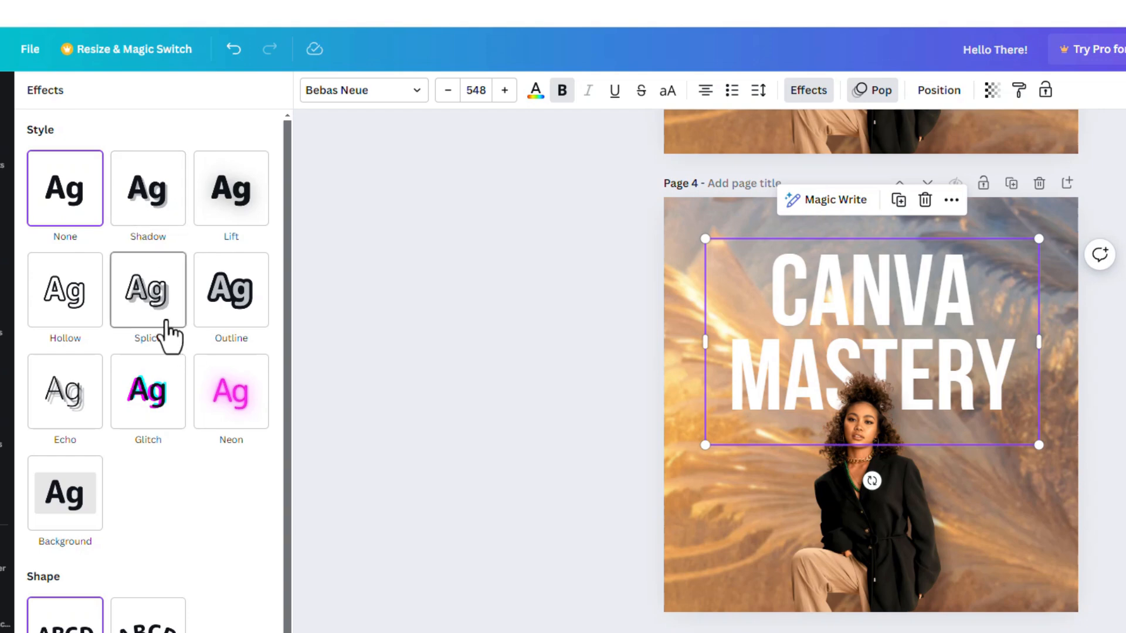
click(149, 199)
click(228, 199)
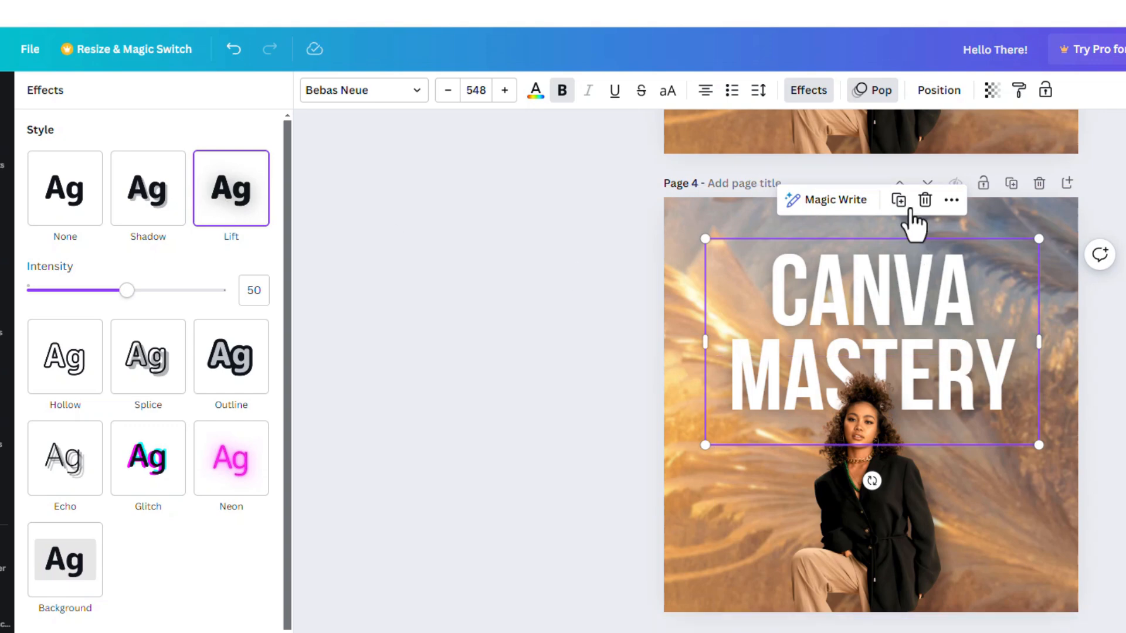
- Paste the CANVA MASTERY text with its Lift effect onto page 6, the design with the teal background
scroll(924, 402, down, 5)
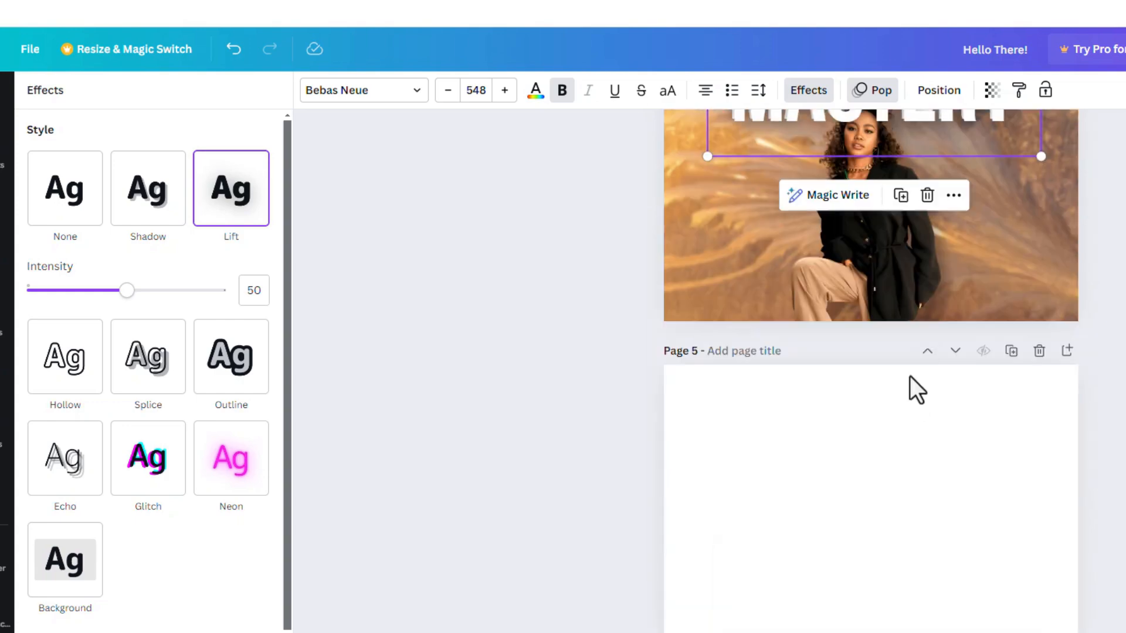
scroll(910, 377, up, 10)
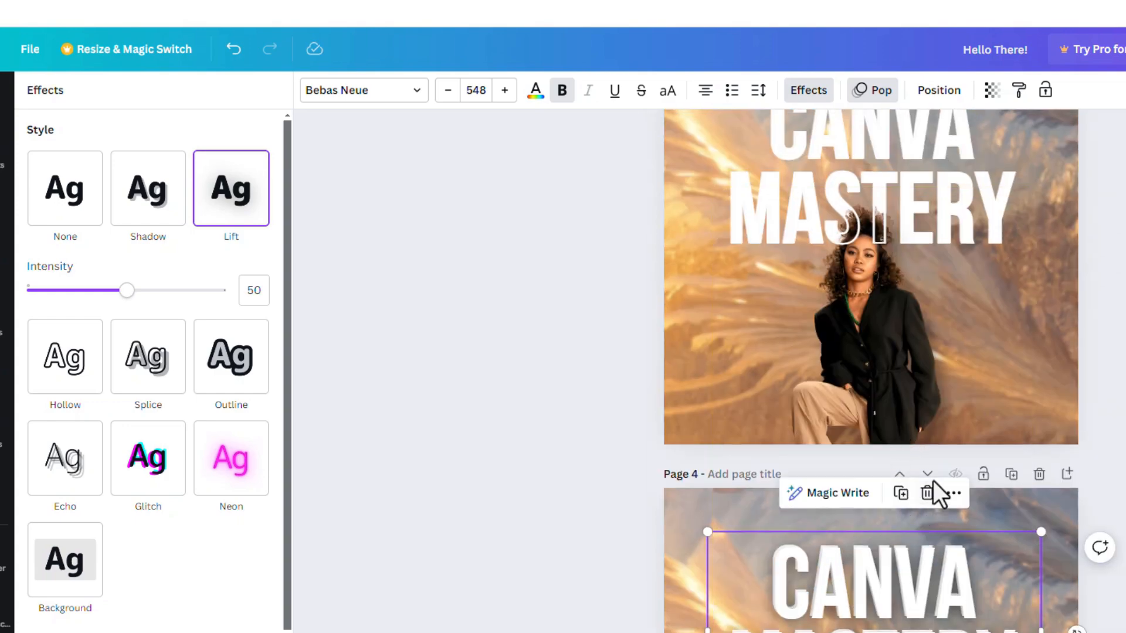
scroll(929, 490, down, 5)
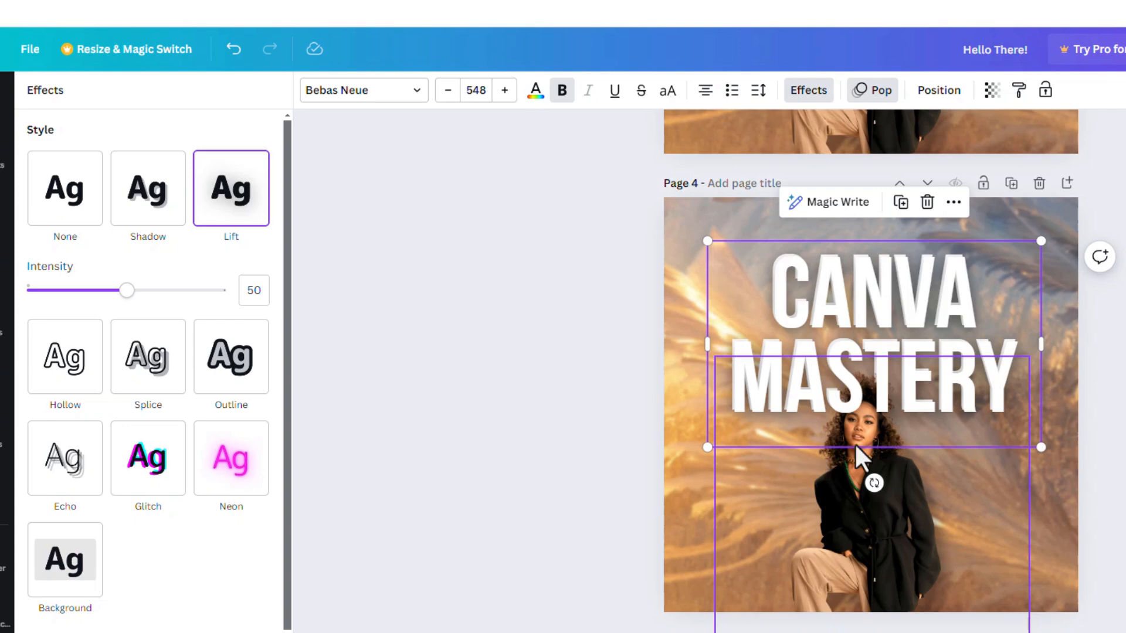
scroll(927, 352, up, 6)
scroll(927, 346, up, 16)
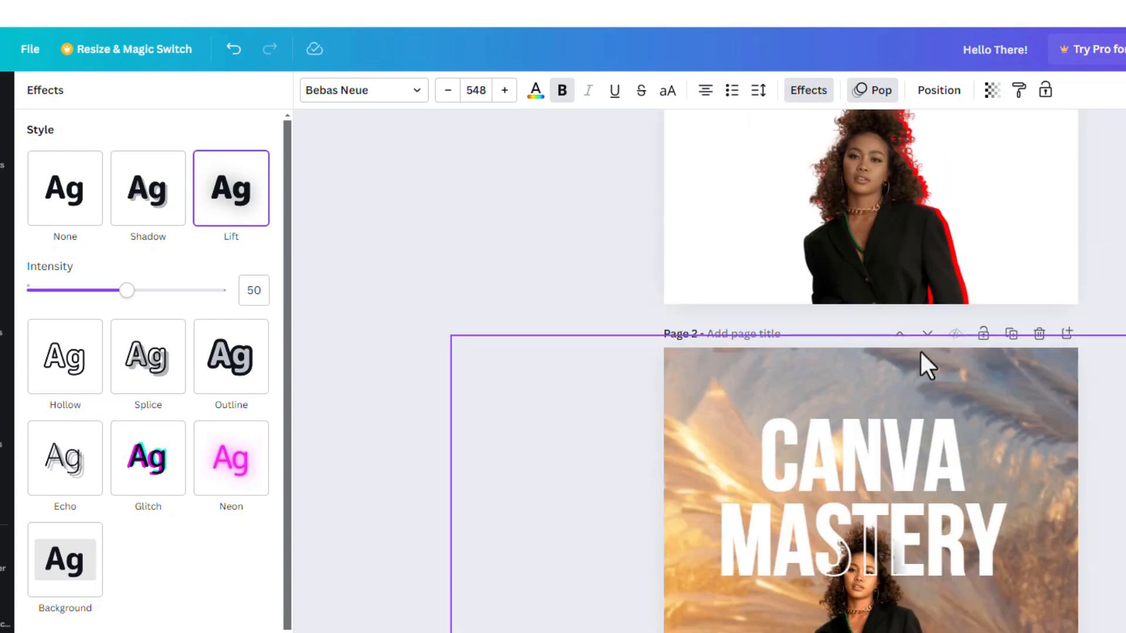
scroll(920, 357, down, 20)
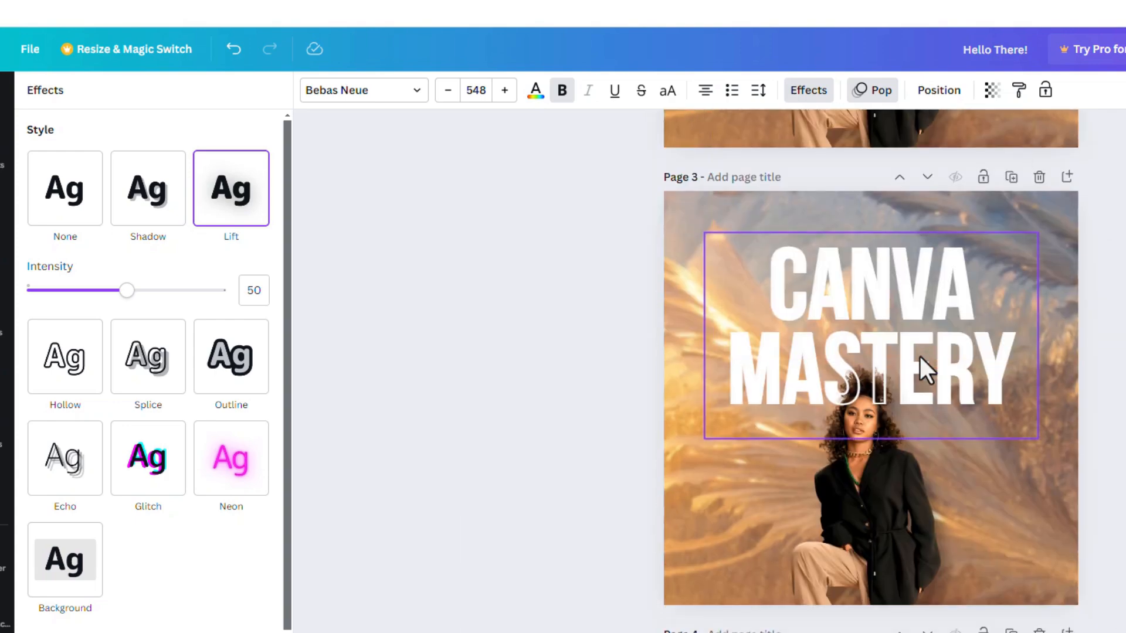
scroll(919, 356, down, 12)
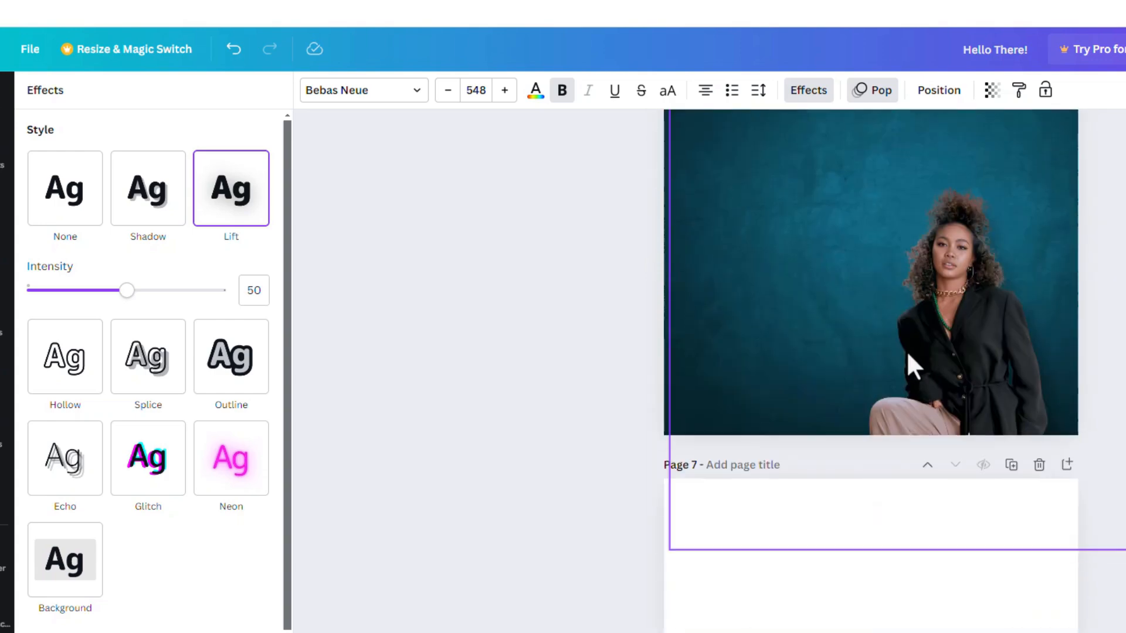
scroll(866, 328, up, 4)
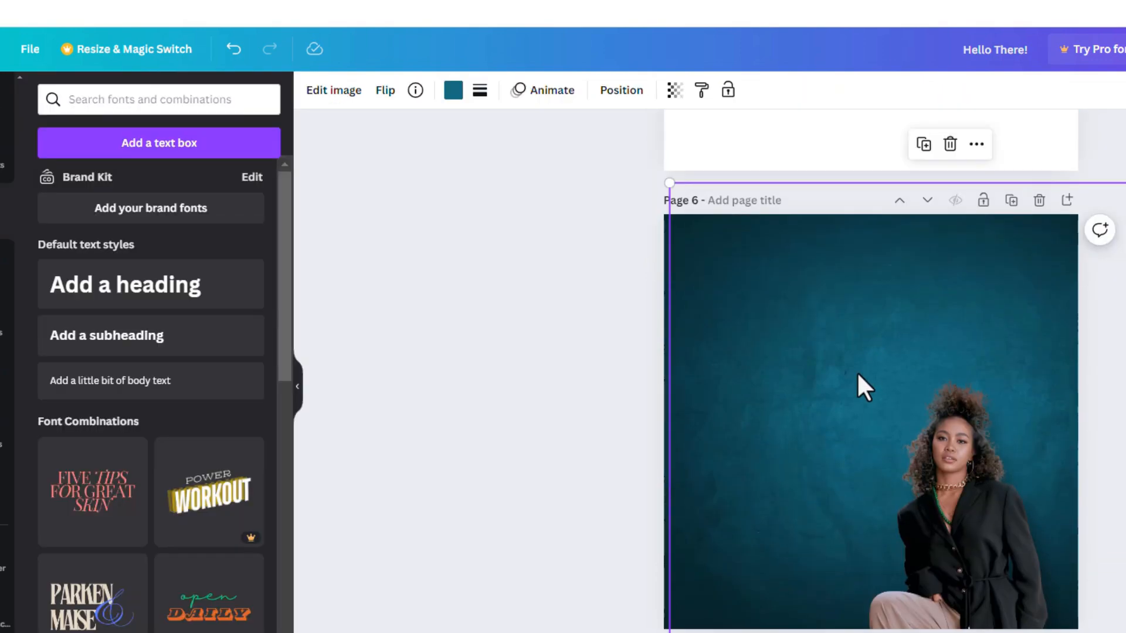
key(ctrl+v)
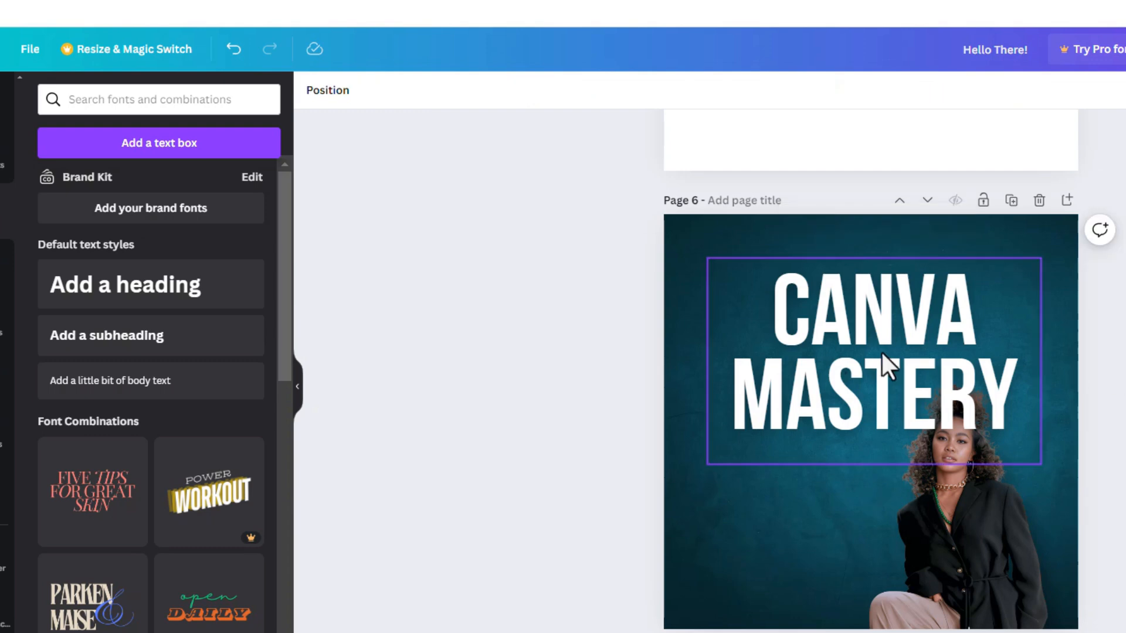
- Compare the Lift and None effects on the CANVA MASTERY text on page 6, and leave it set to None
click(807, 92)
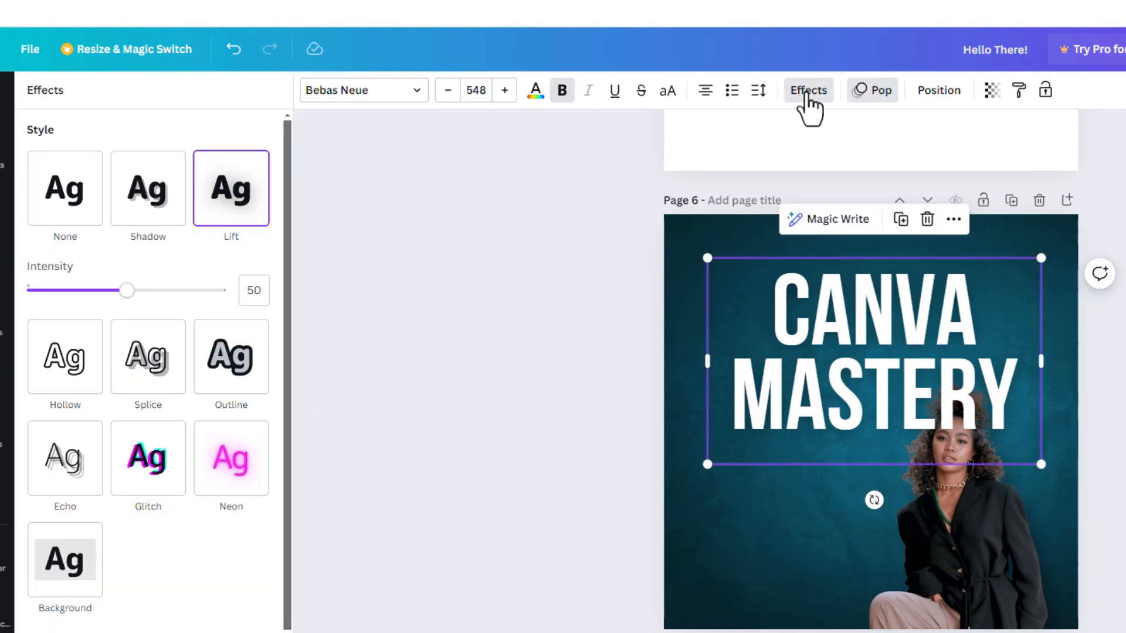
click(66, 202)
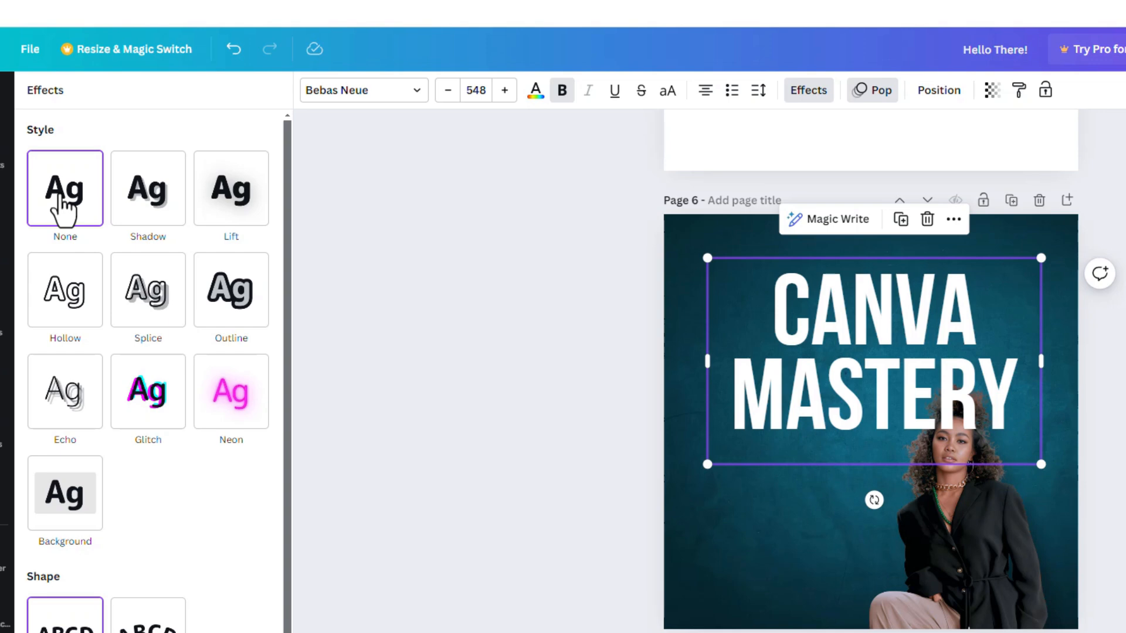
click(242, 202)
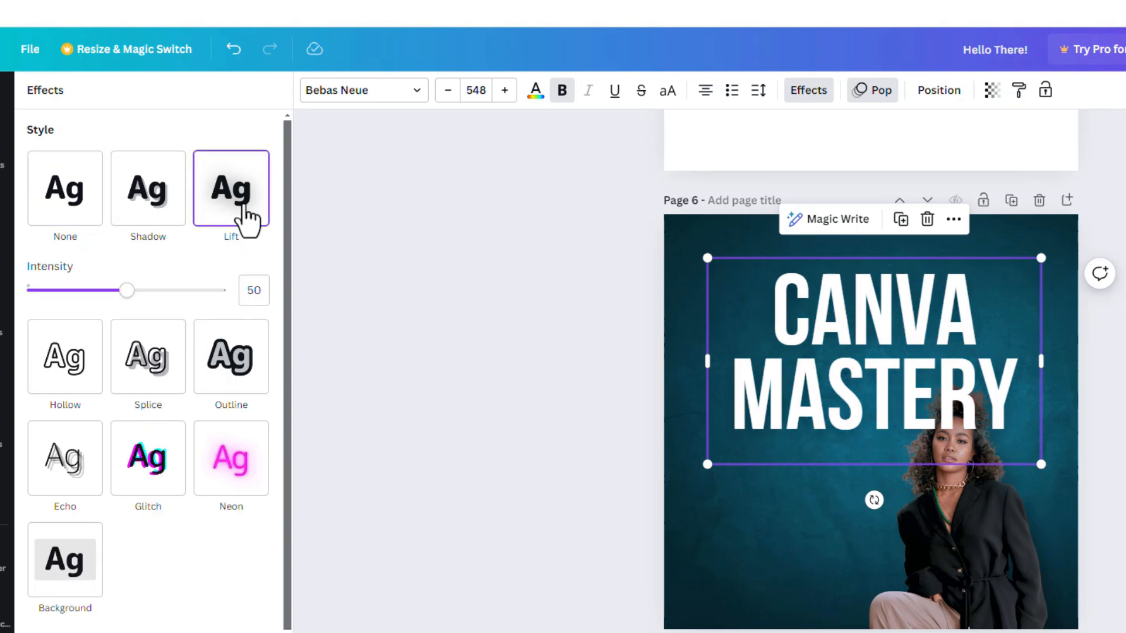
click(52, 226)
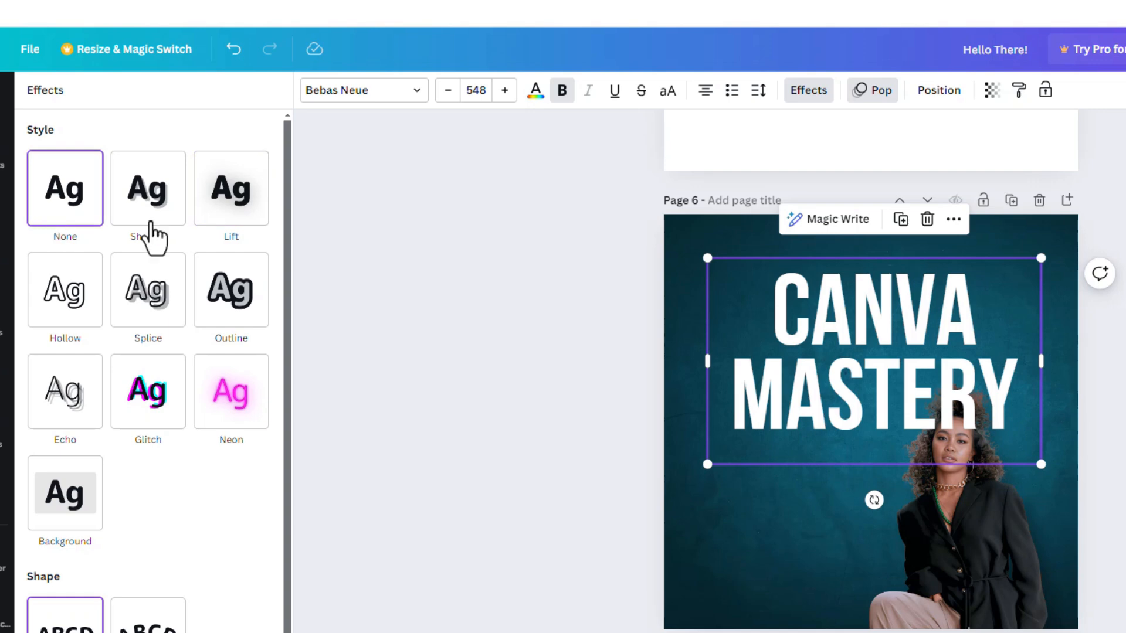
click(364, 226)
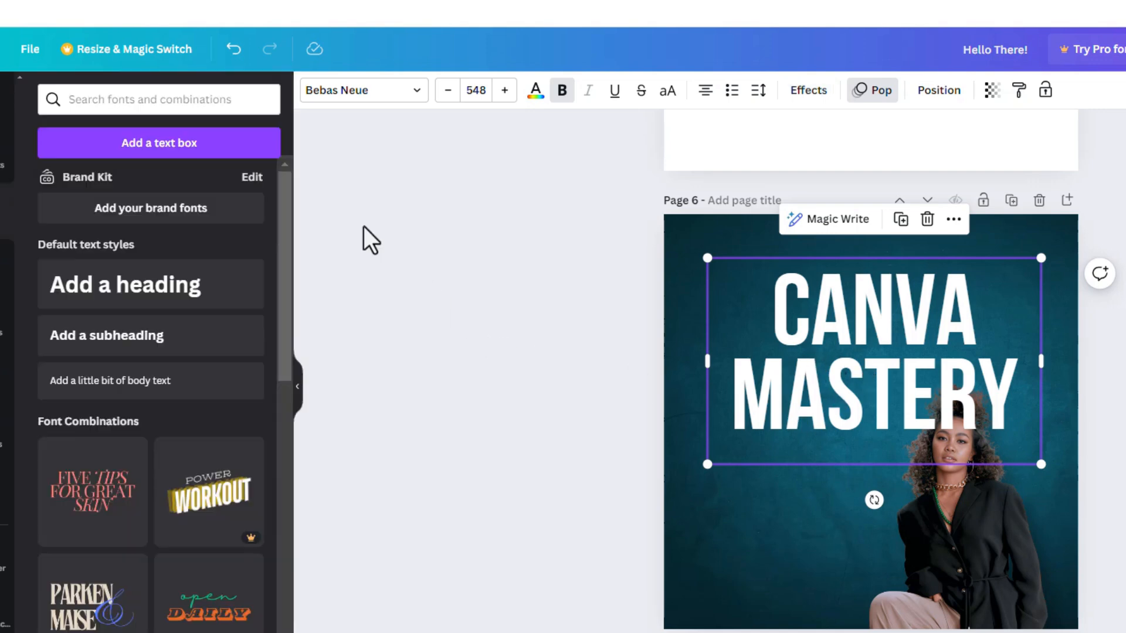
- Move the CANVA MASTERY text layer directly behind the woman on page 6 and select the faint teal glow layer over the lettering
click(321, 153)
click(328, 93)
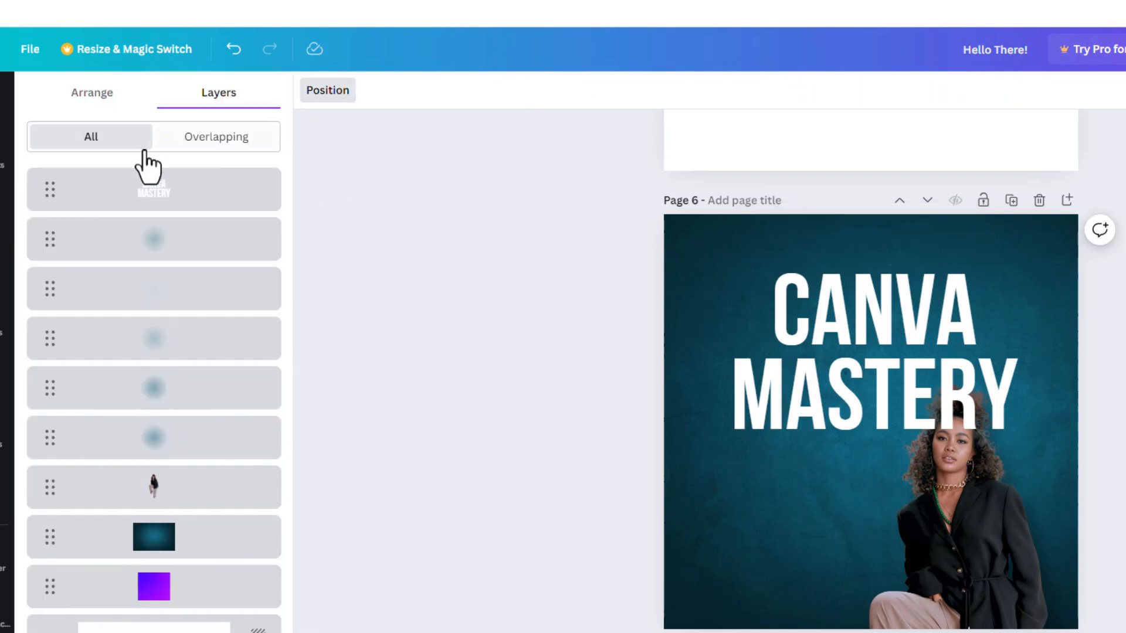
drag(167, 193, 169, 504)
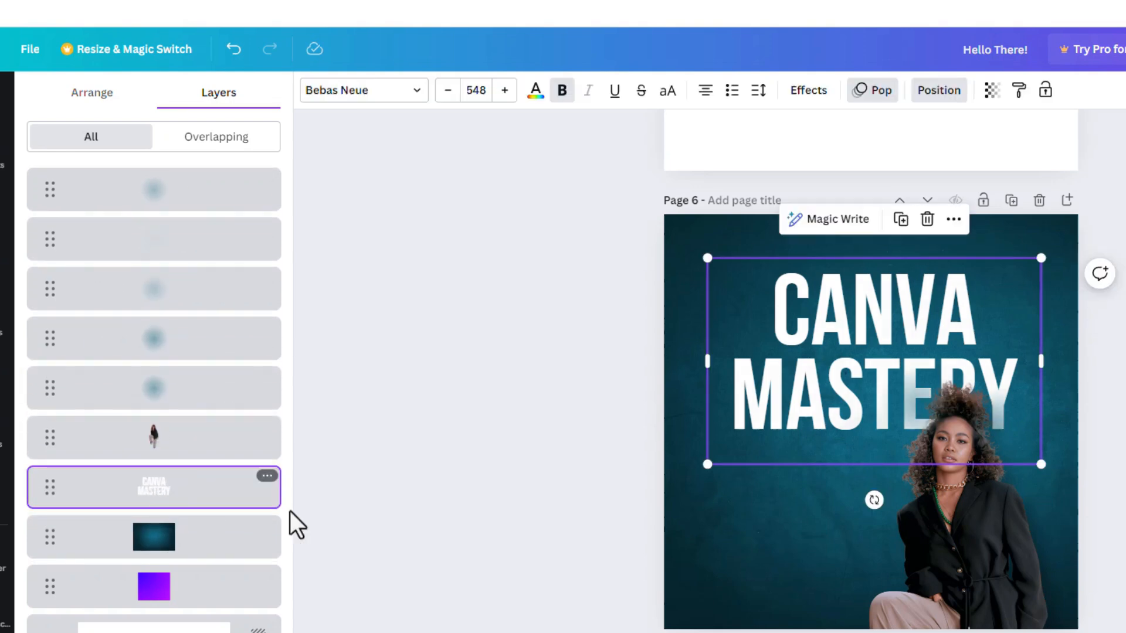
click(913, 403)
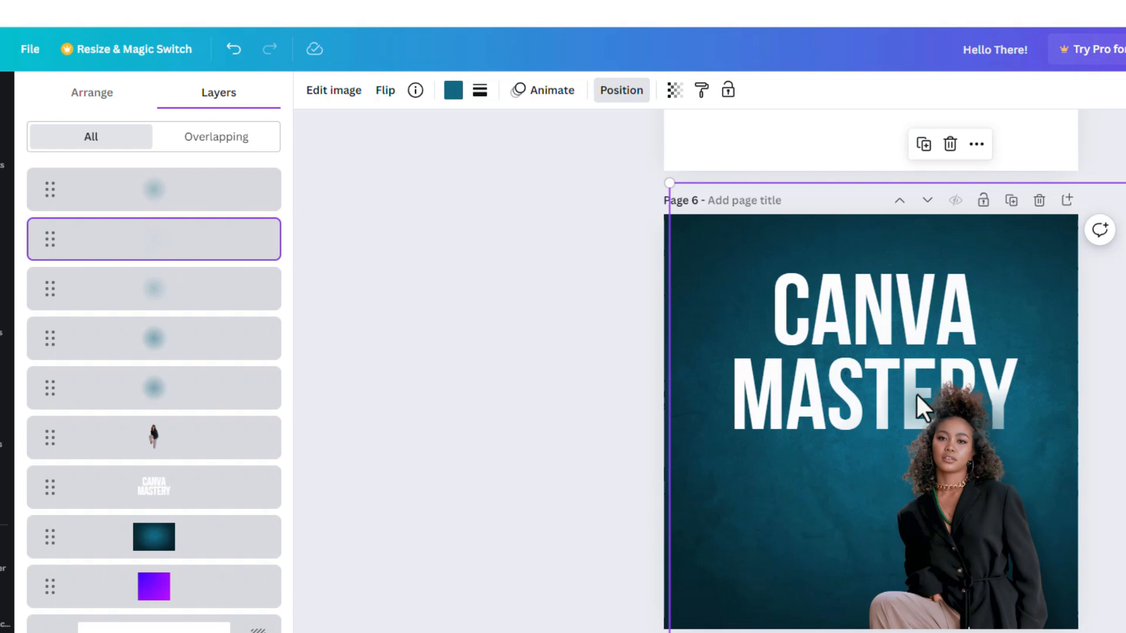
- Nudge the large faint teal glow slightly to the left on page 6, and inspect the other glow layers around the woman
drag(883, 494, 837, 495)
click(2, 210)
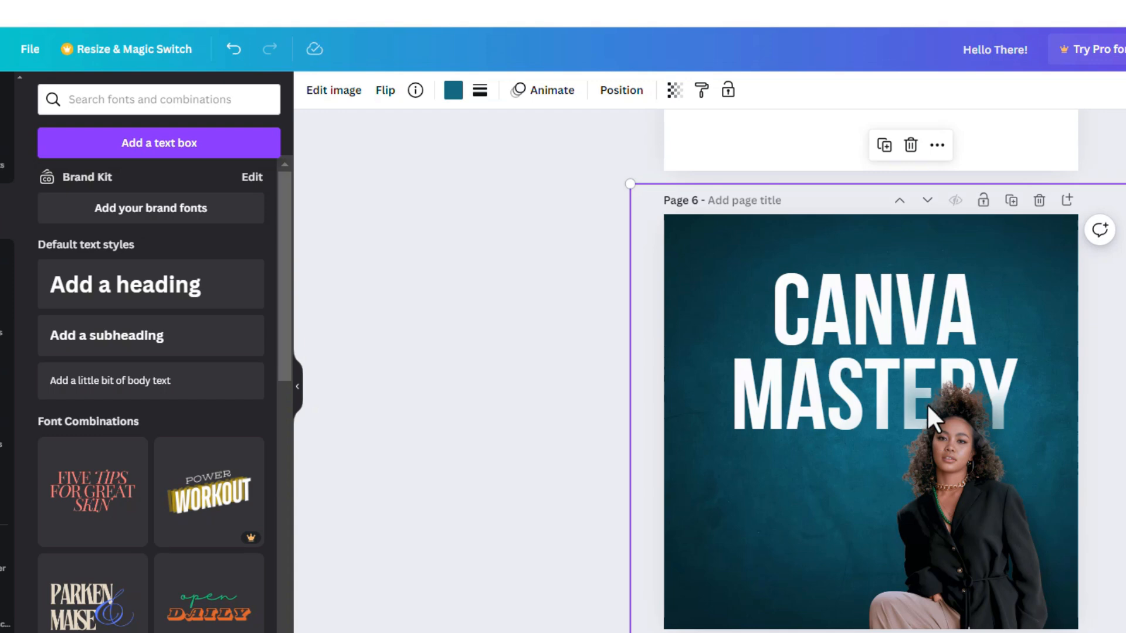
click(1119, 405)
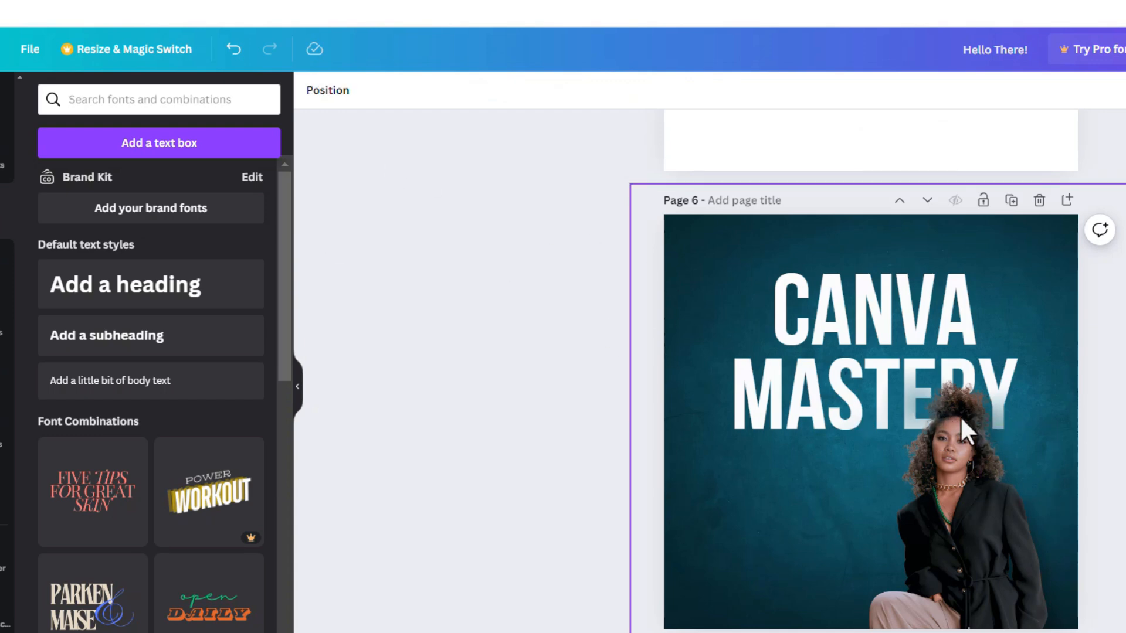
click(996, 458)
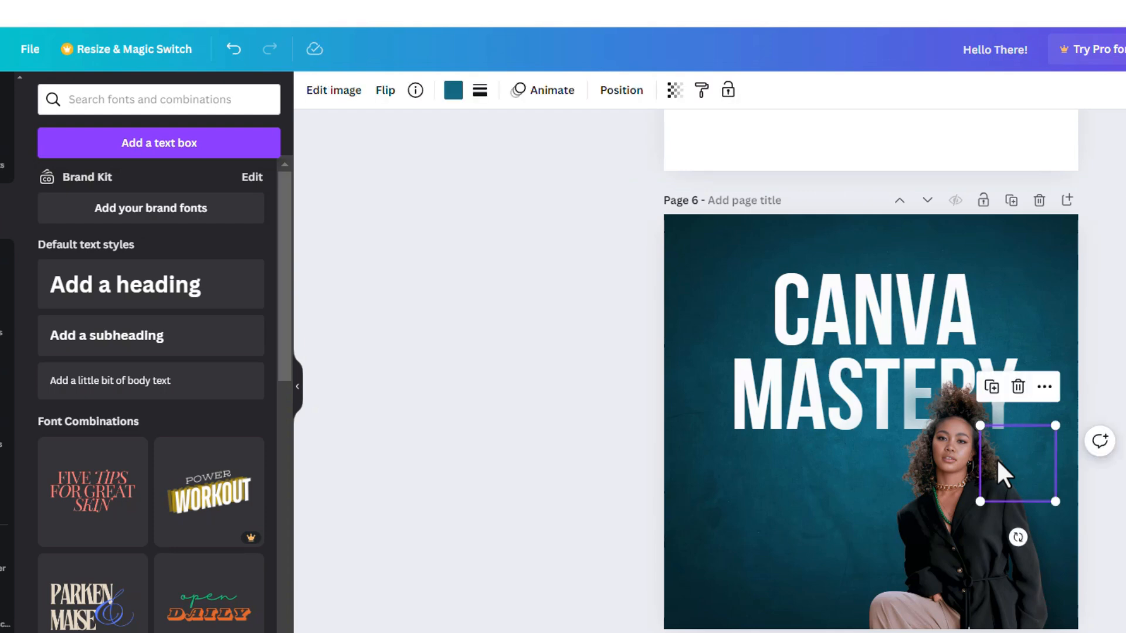
click(626, 416)
click(324, 92)
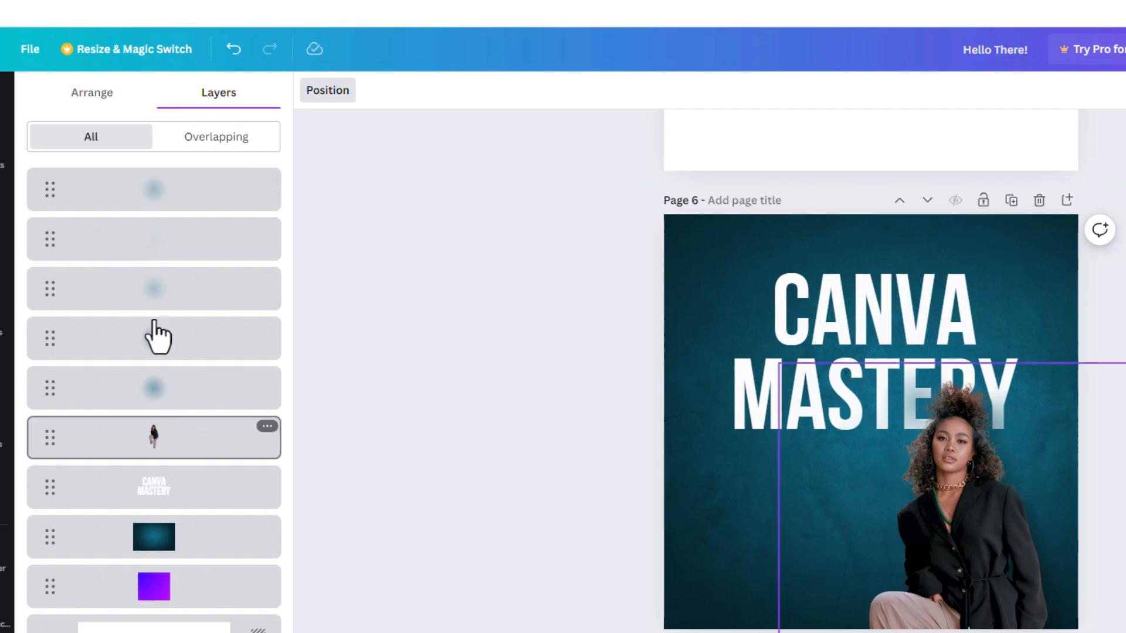
click(171, 403)
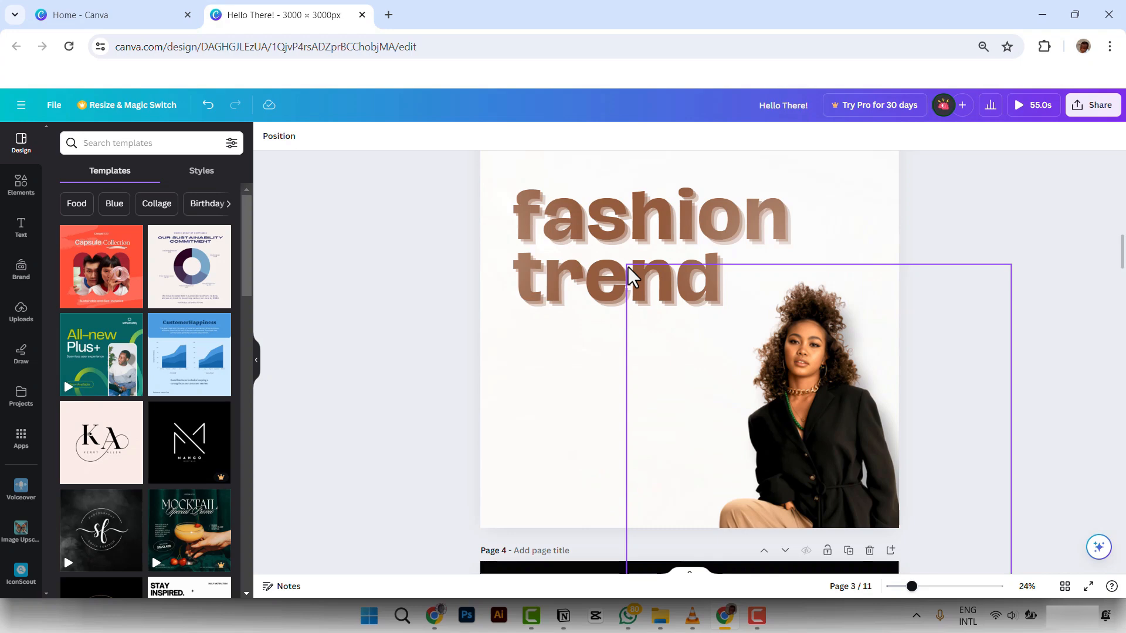
- Duplicate page 3, the white fashion trend design, and show the layers of the copy on page 4
scroll(741, 252, up, 3)
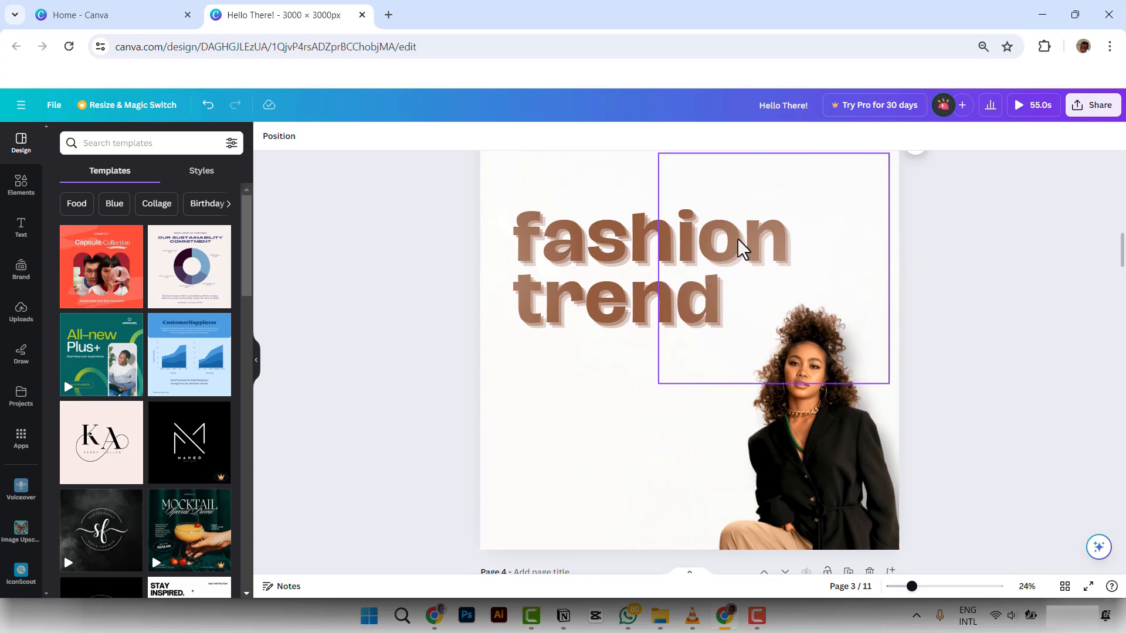
click(849, 247)
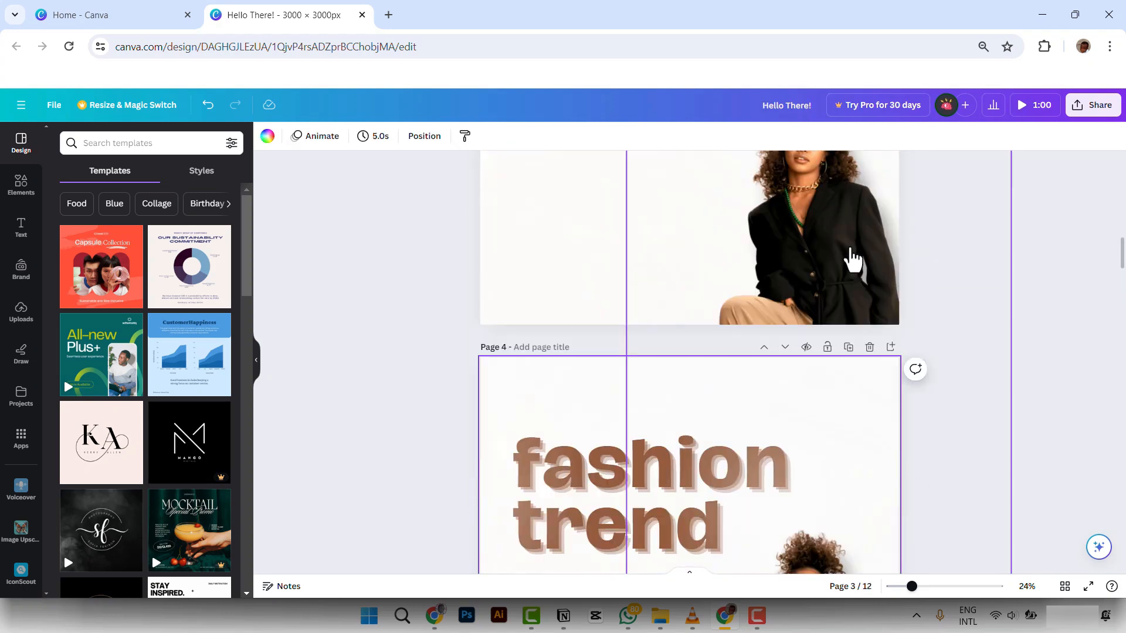
click(419, 141)
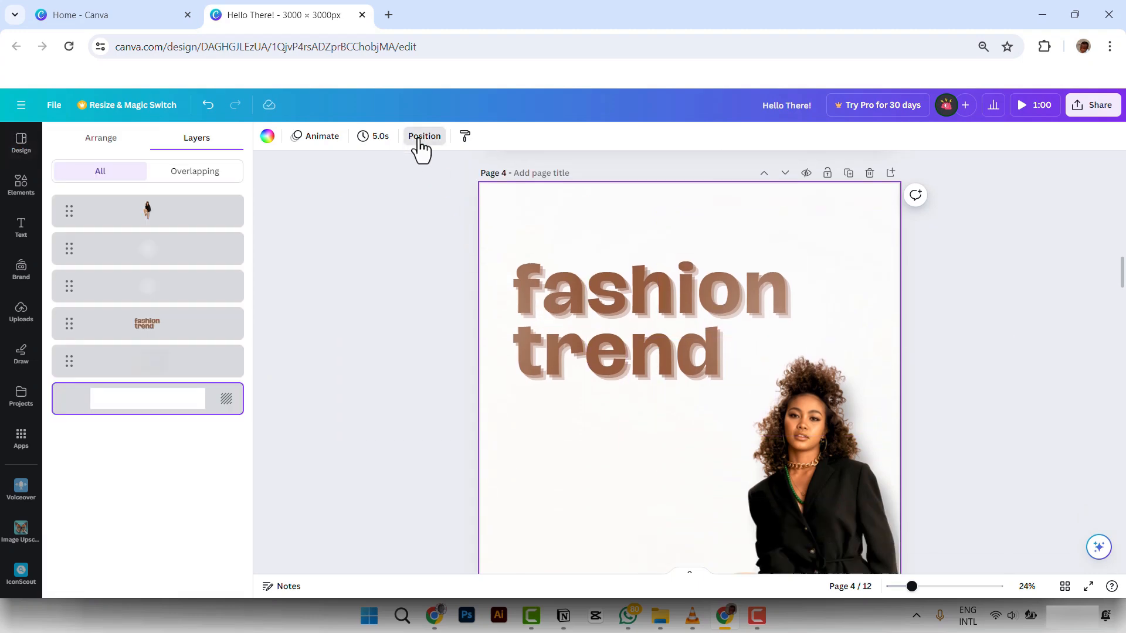
- Move the white glow across the fashion trend lettering on page 4 to show its fade, and delete both white glows
click(174, 292)
drag(837, 322, 889, 402)
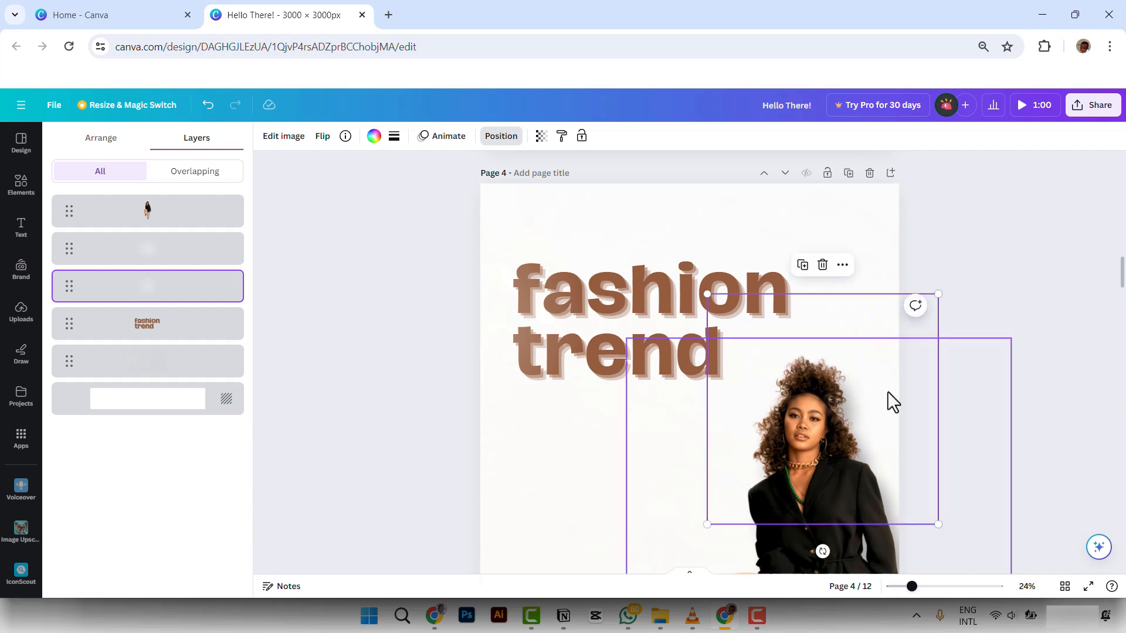
drag(875, 335, 938, 213)
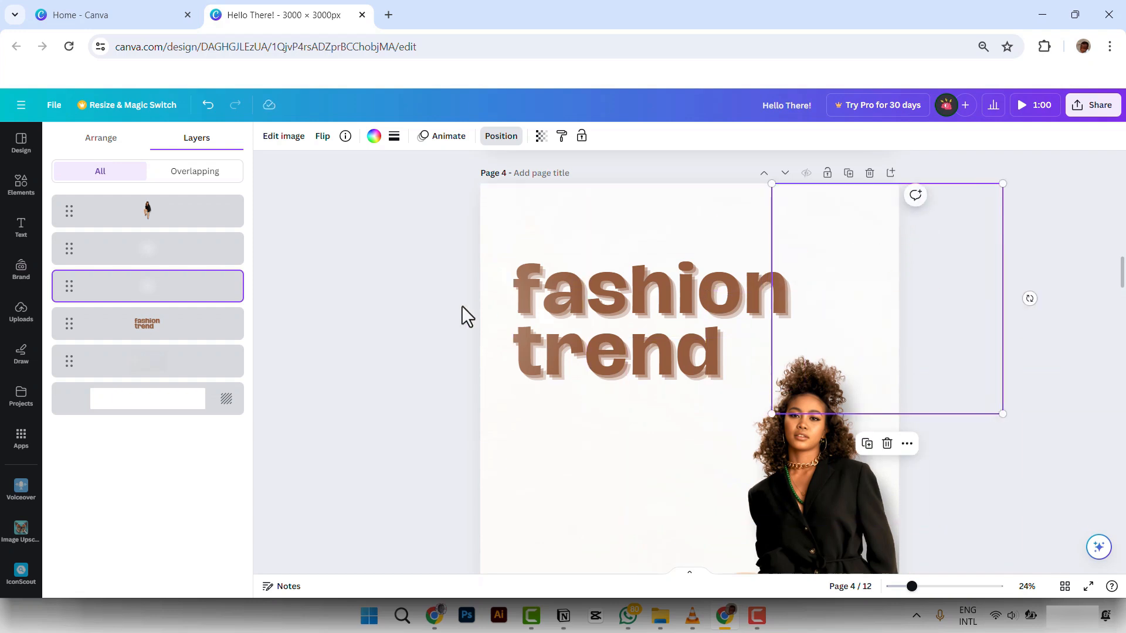
drag(487, 322, 515, 334)
drag(877, 251, 802, 294)
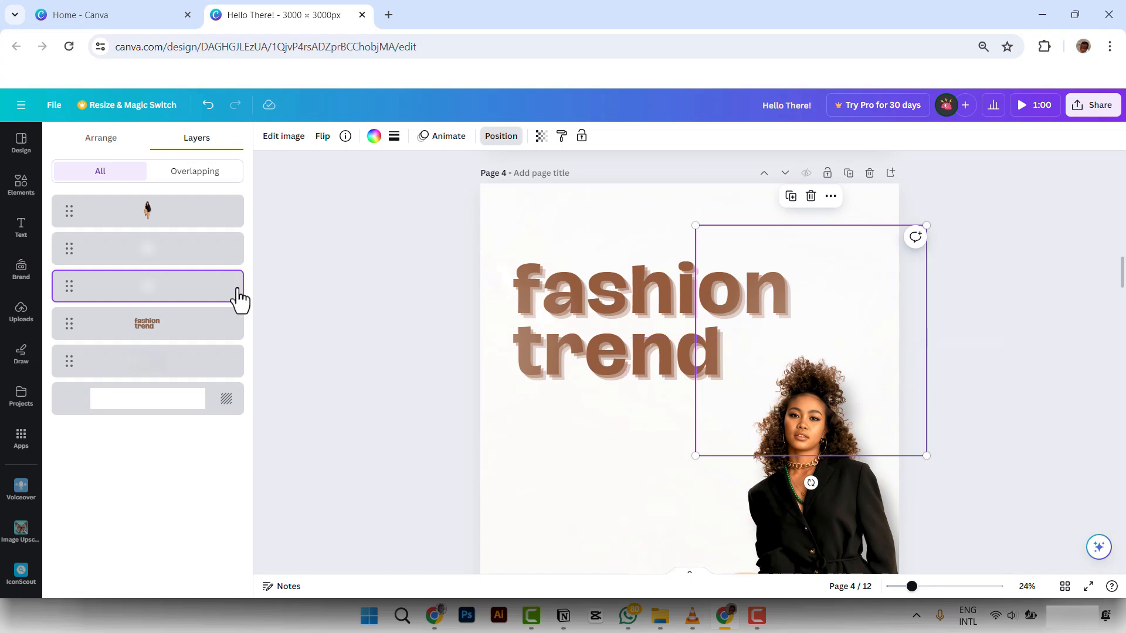
key(Escape)
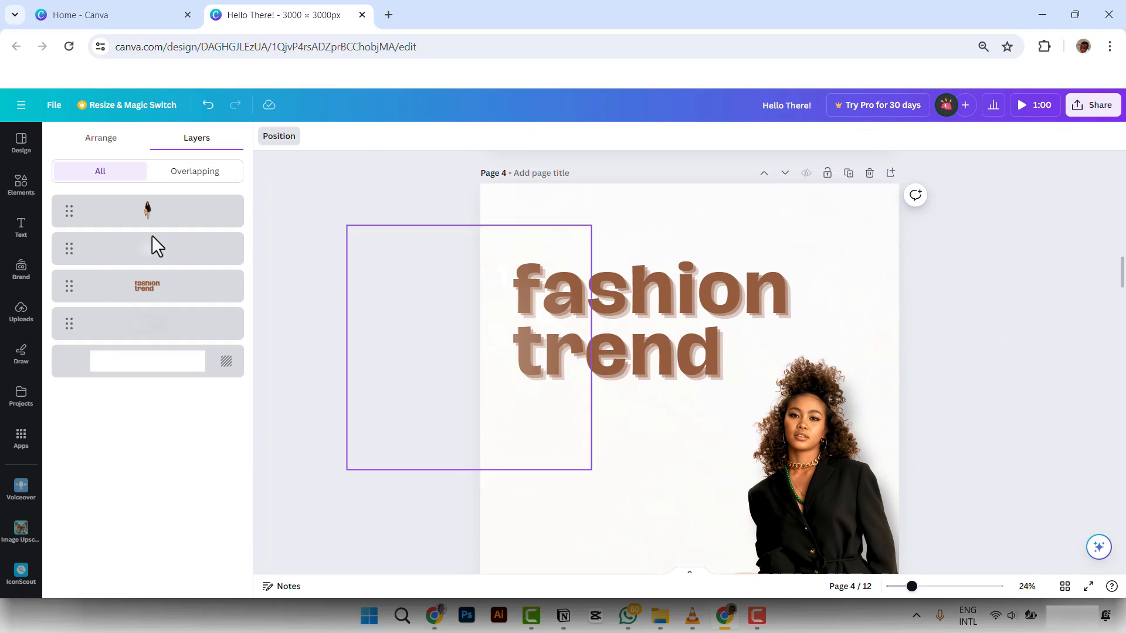
- Add the recently used red radial glow over the fashion trend text on page 4 and recolour it white
click(21, 184)
click(133, 241)
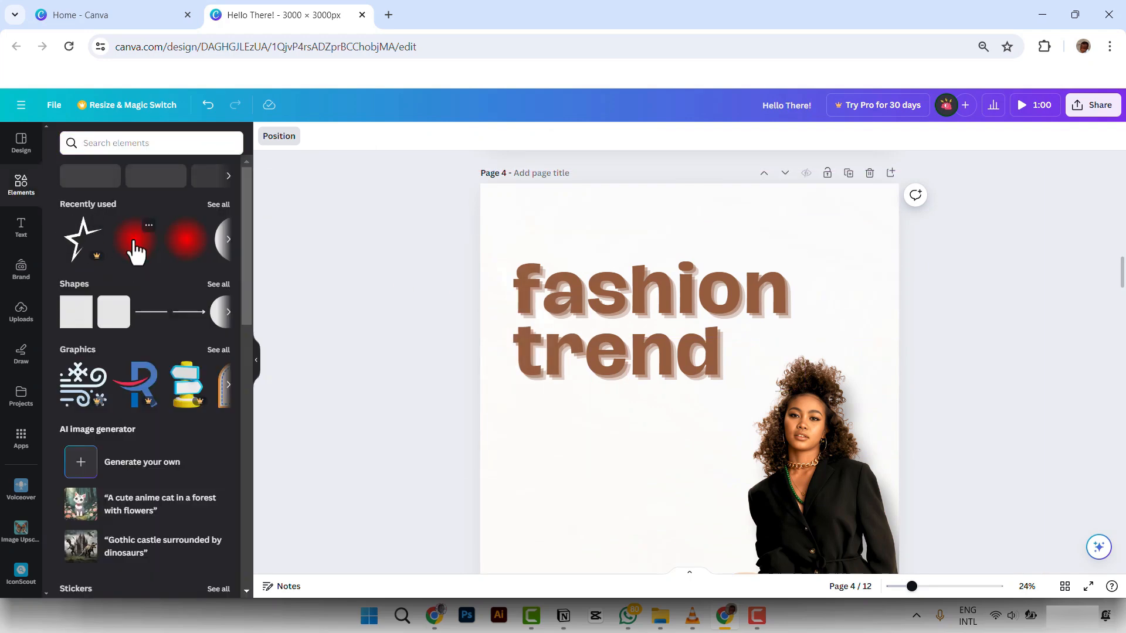
drag(720, 406, 668, 346)
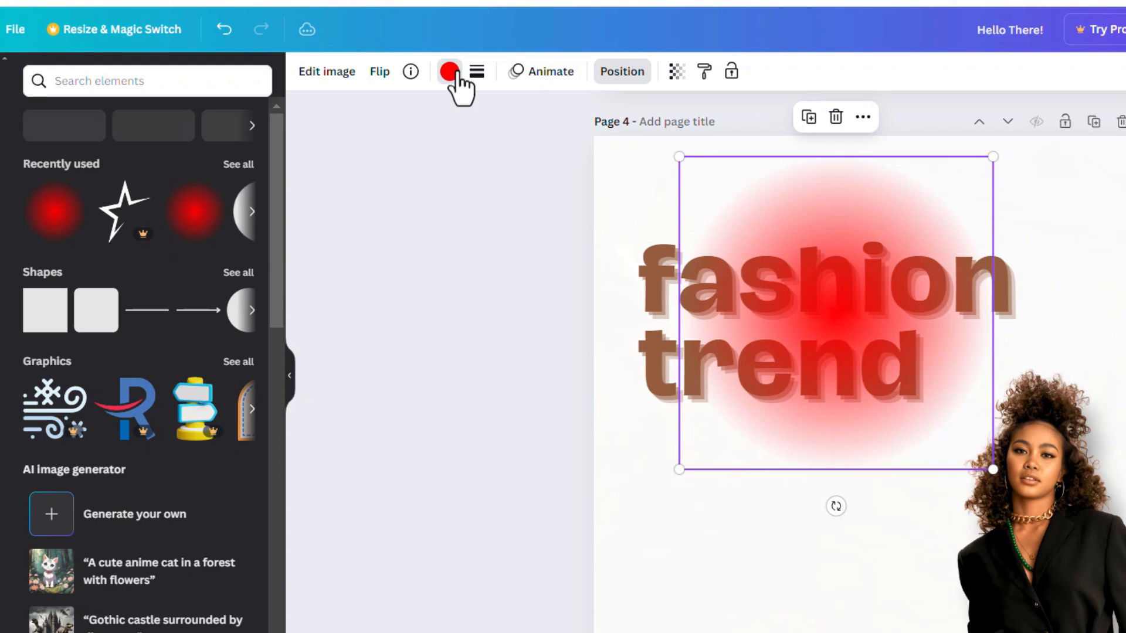
click(374, 136)
click(244, 170)
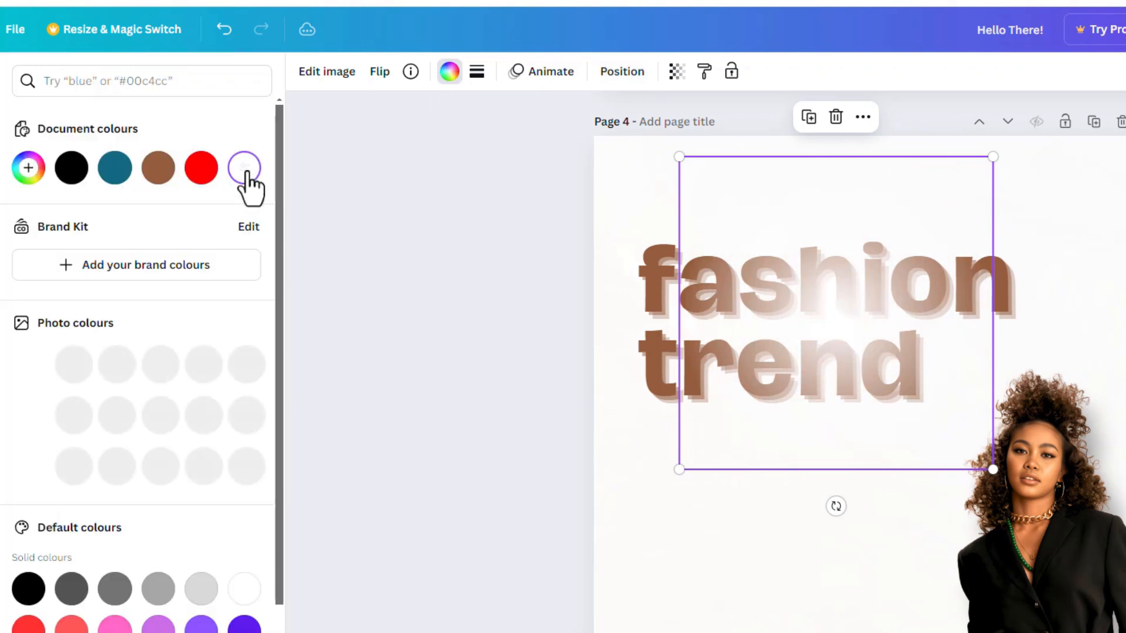
- Set the white glow's transparency to 42 and move it over the beginning of the fashion trend lettering
click(676, 73)
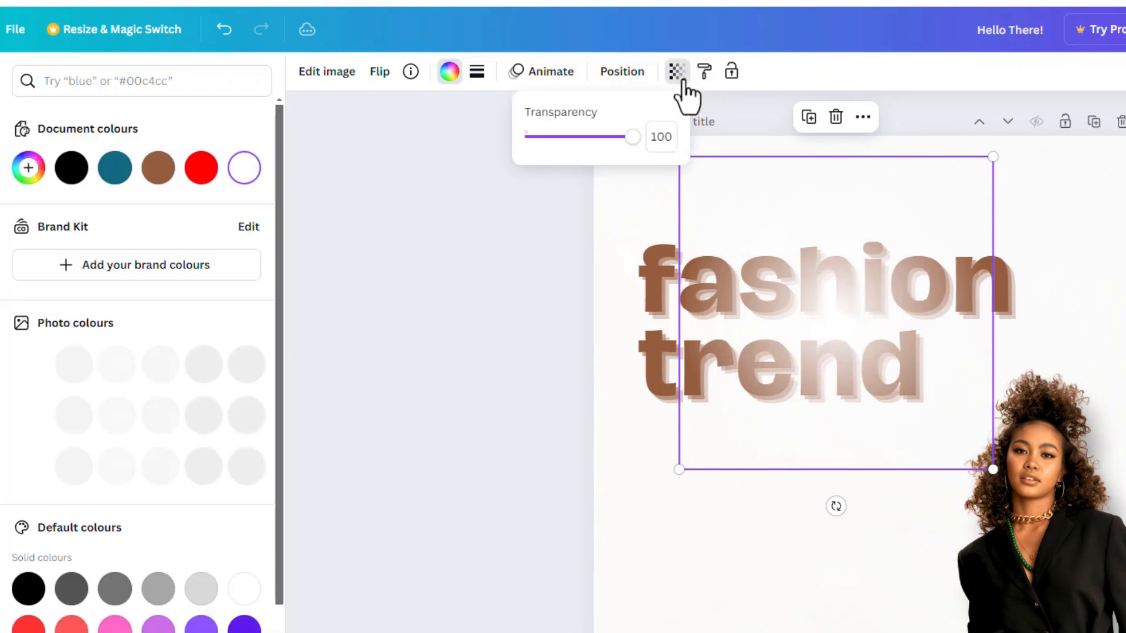
drag(626, 145, 571, 159)
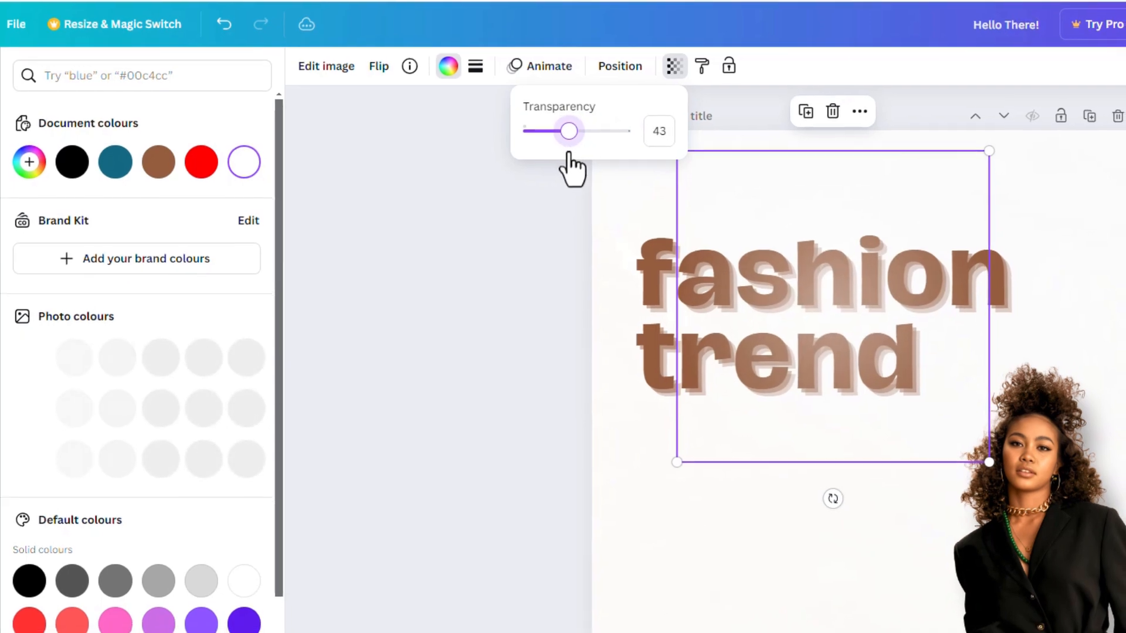
drag(696, 290, 650, 269)
- Duplicate the white glow and place the copy over the end of the word fashion, above the woman's head
click(769, 411)
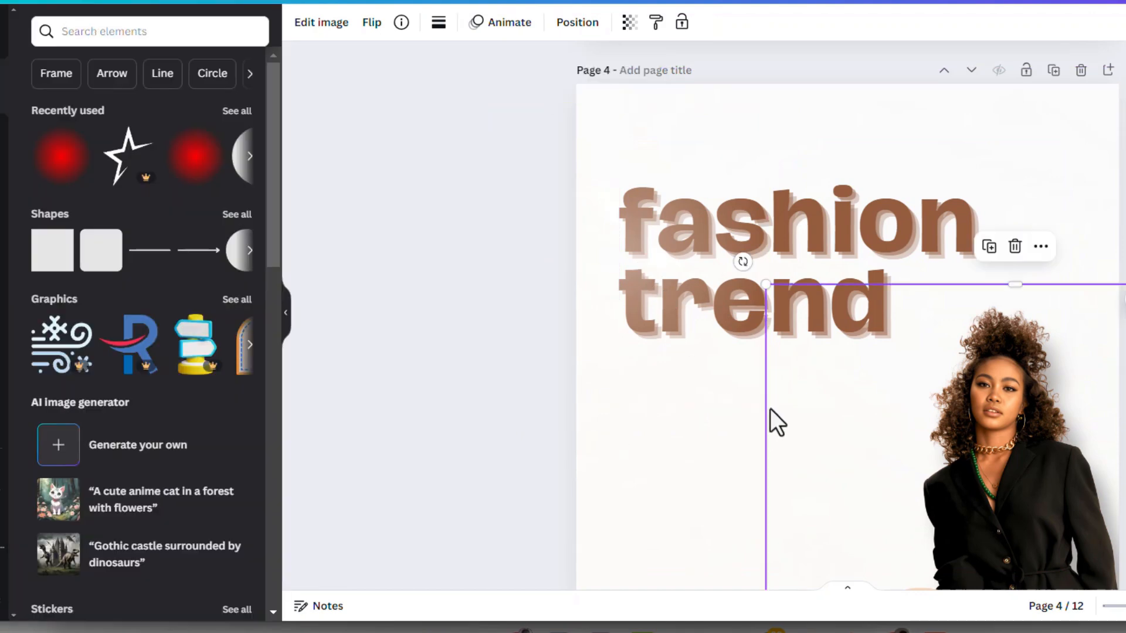
click(698, 377)
drag(768, 404, 736, 373)
drag(614, 259, 964, 262)
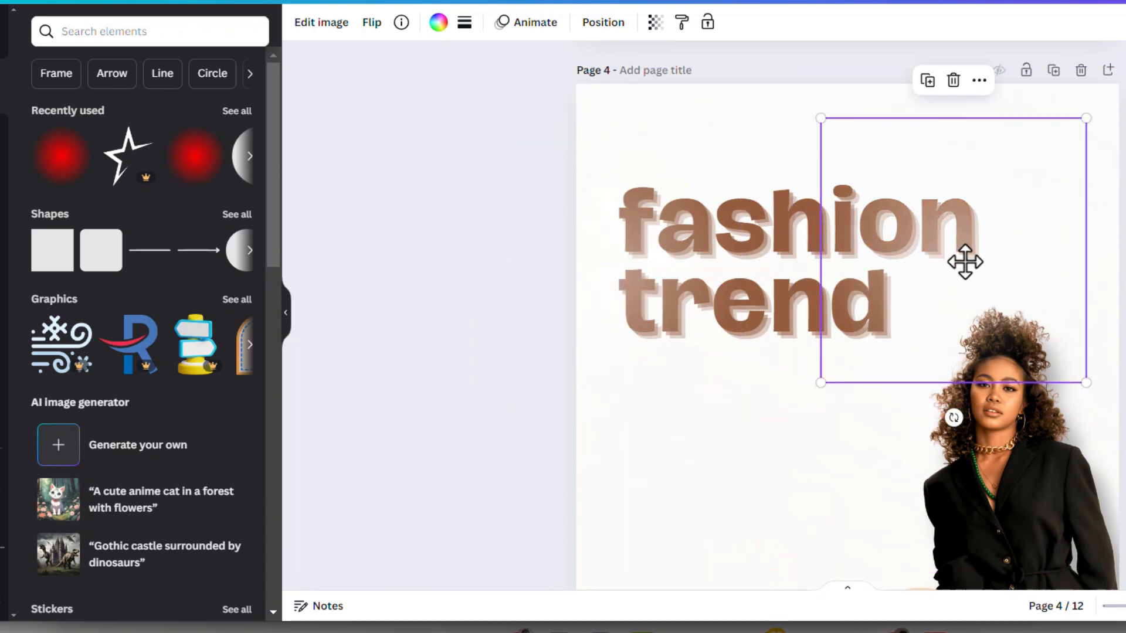
- Set the transparency of the white glow over the end of the lettering to 30
click(656, 24)
click(634, 88)
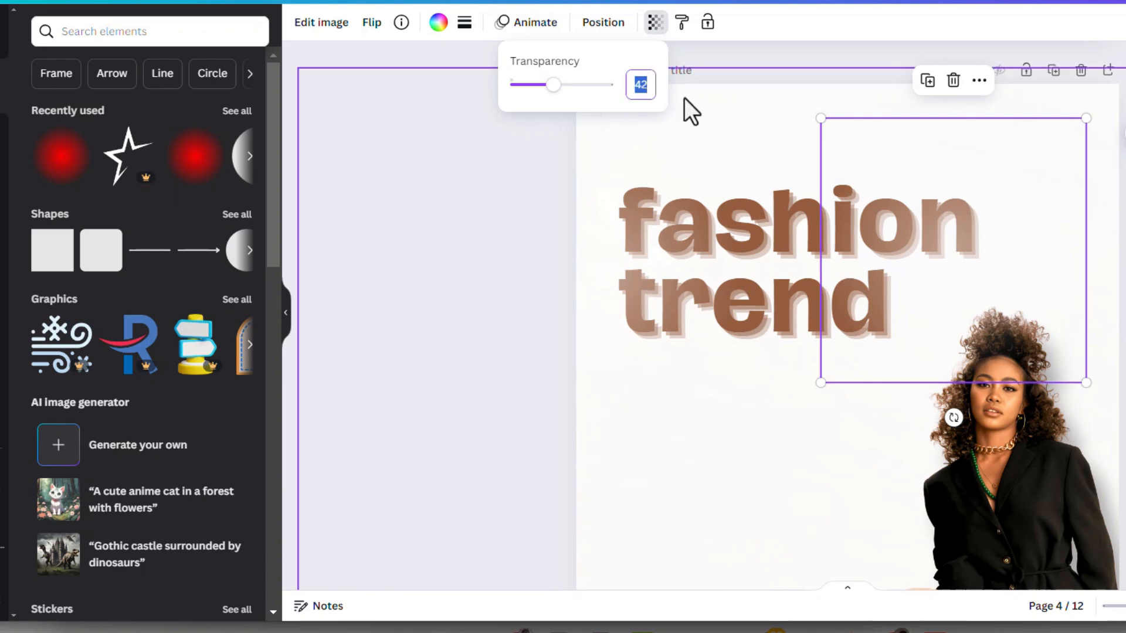
text(30)
key(Return)
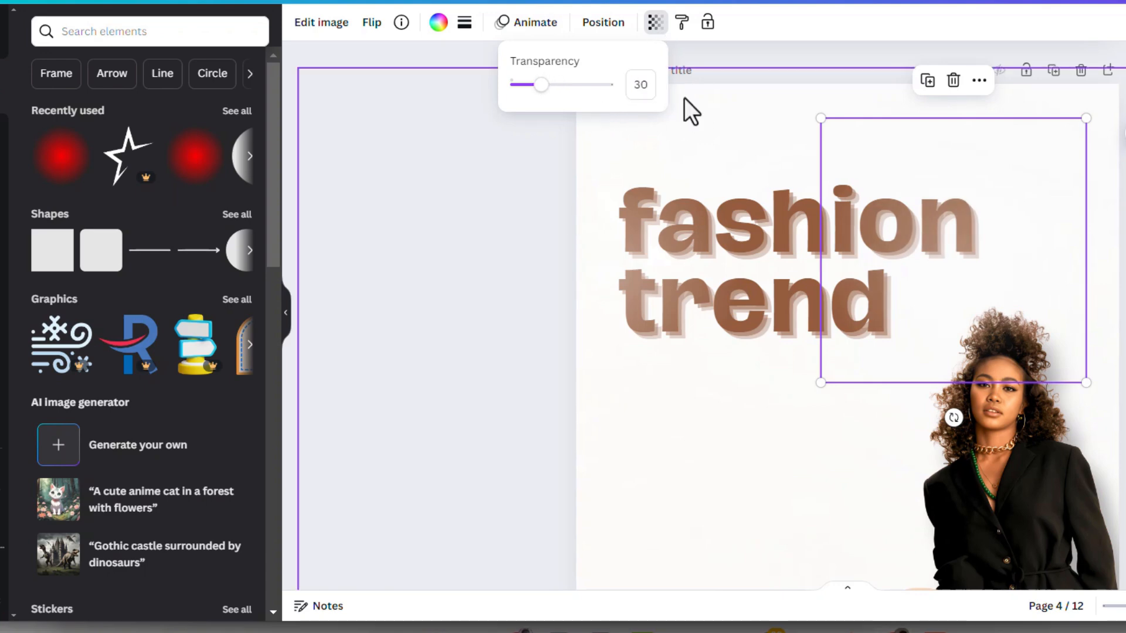
- Set the transparency of the white glow over the beginning of the lettering to 30 and nudge it slightly
click(614, 205)
click(656, 24)
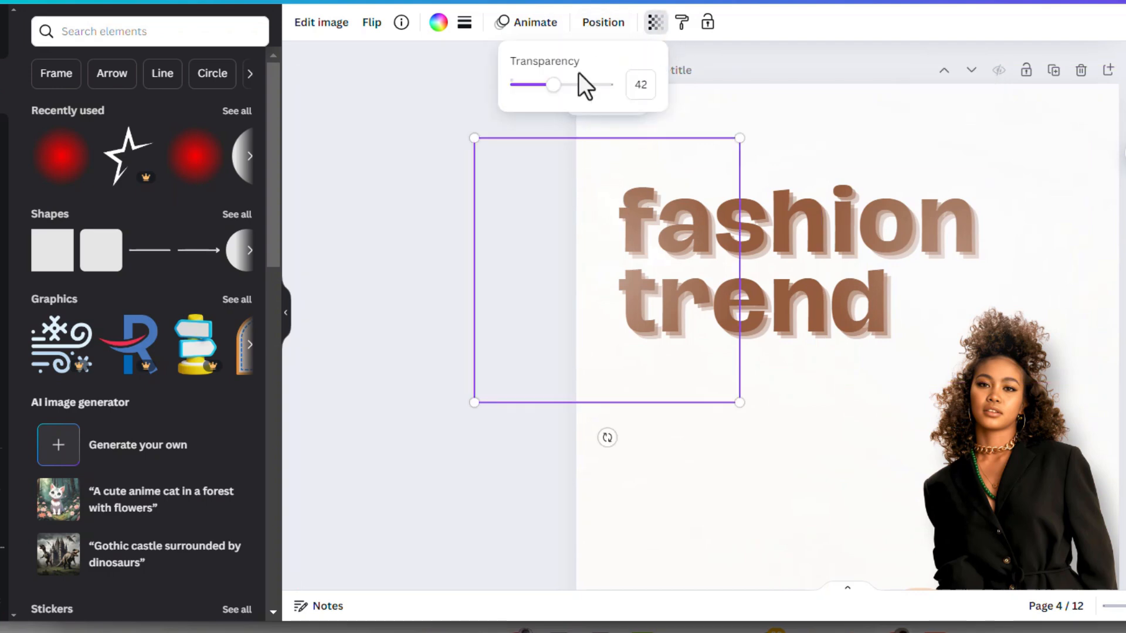
click(655, 86)
text(3)
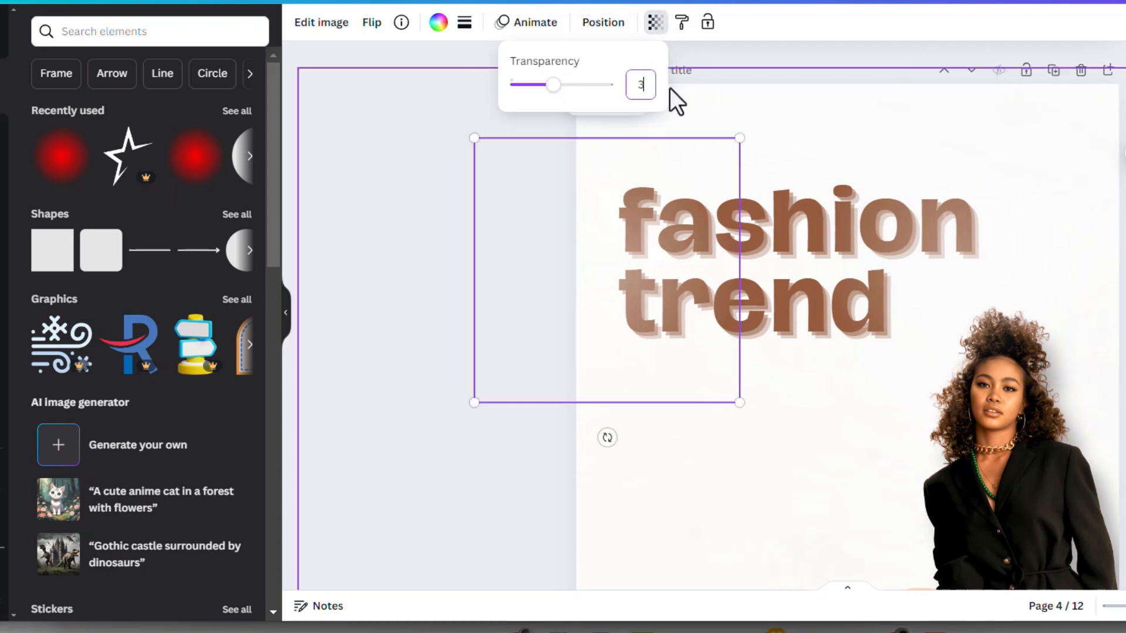
text(0)
key(Return)
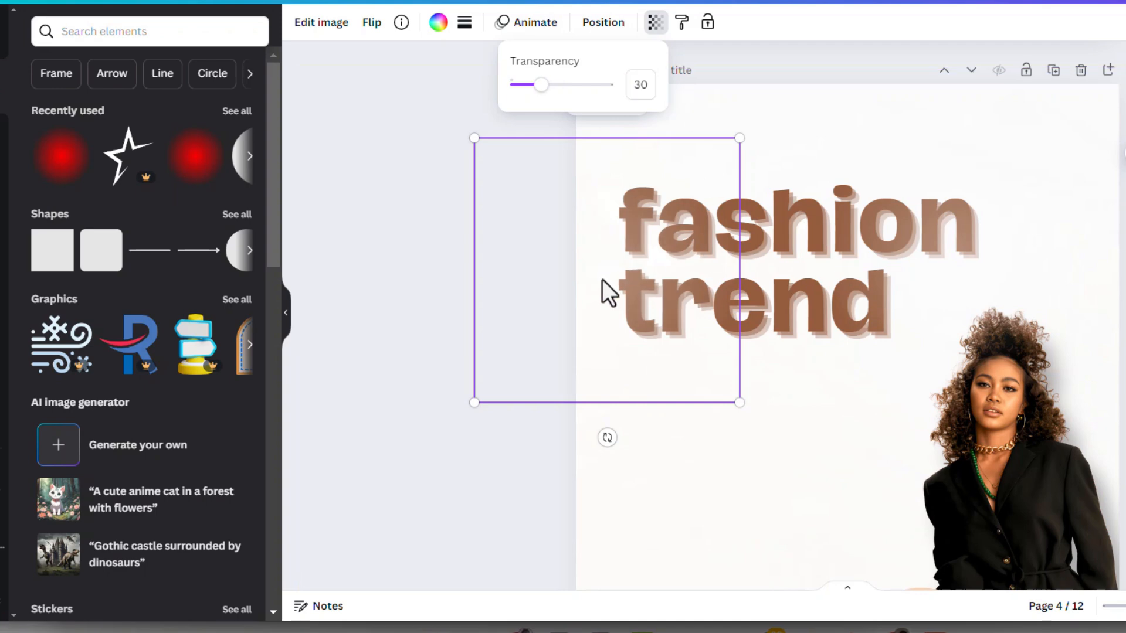
drag(597, 286, 607, 284)
- Duplicate the white glow above the woman, shrink the copy and place it over her shoulder beside the empty white area
click(997, 245)
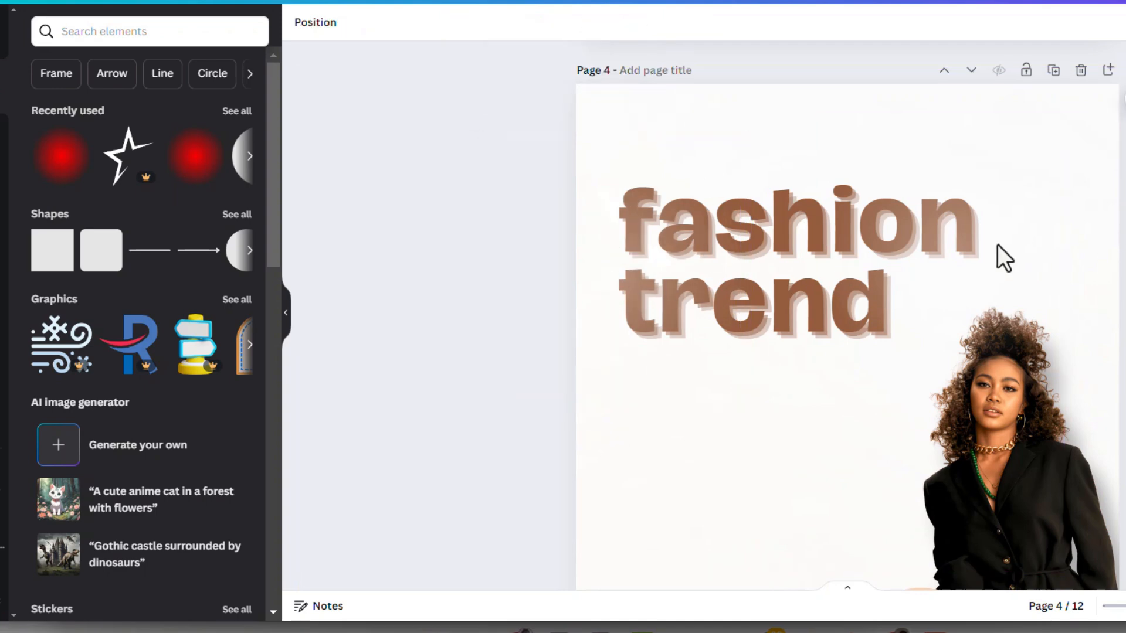
click(995, 245)
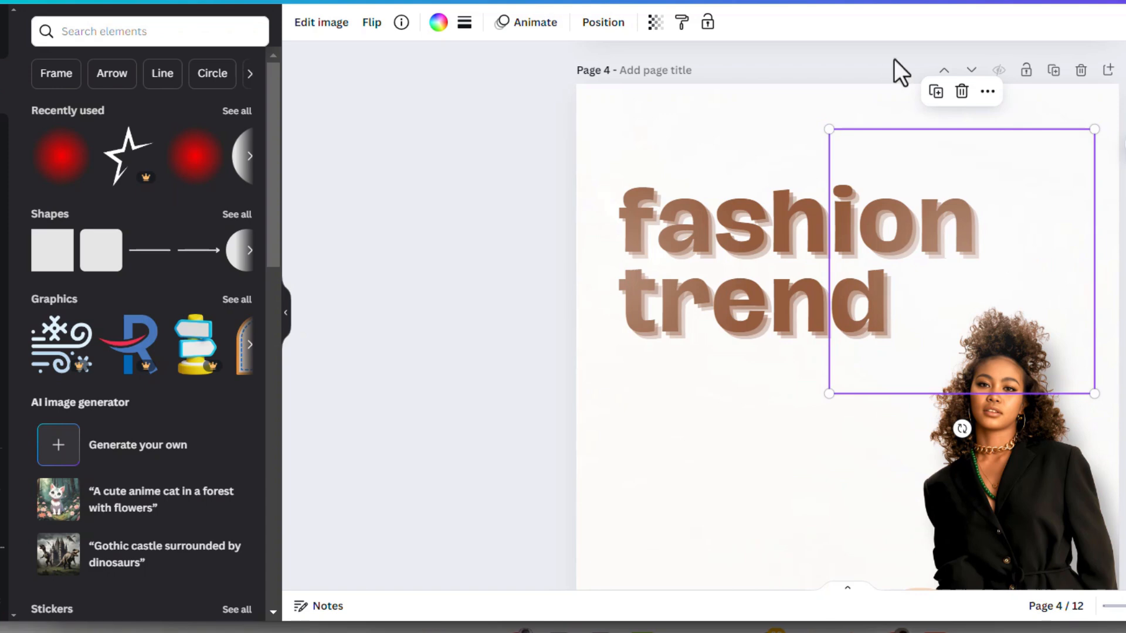
click(937, 100)
drag(957, 231, 940, 433)
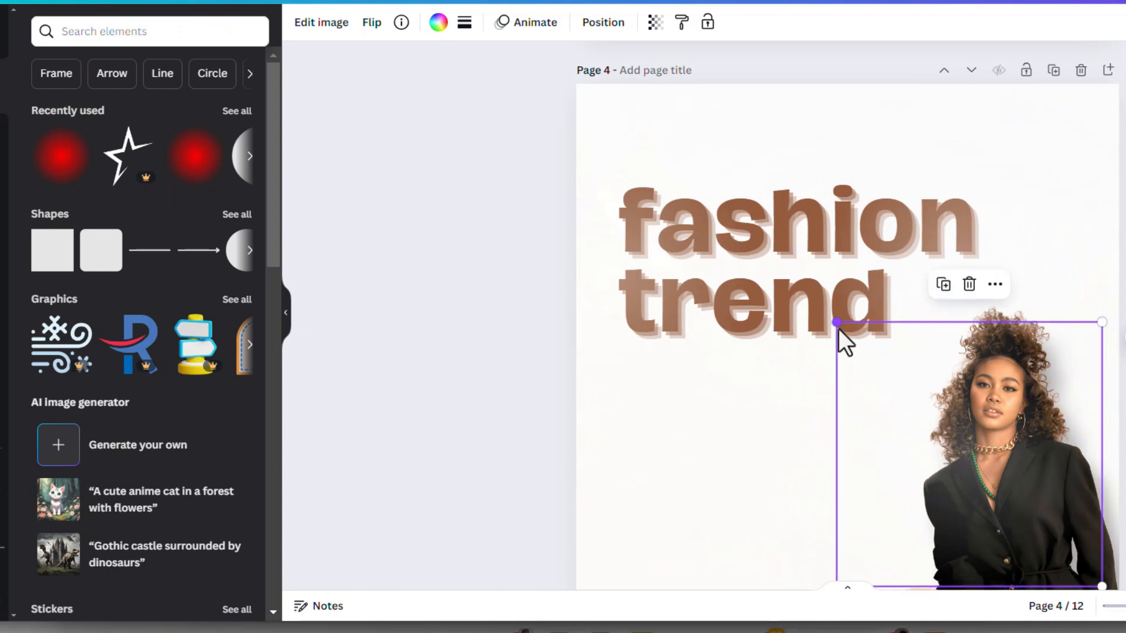
drag(839, 329, 917, 403)
drag(988, 486, 958, 463)
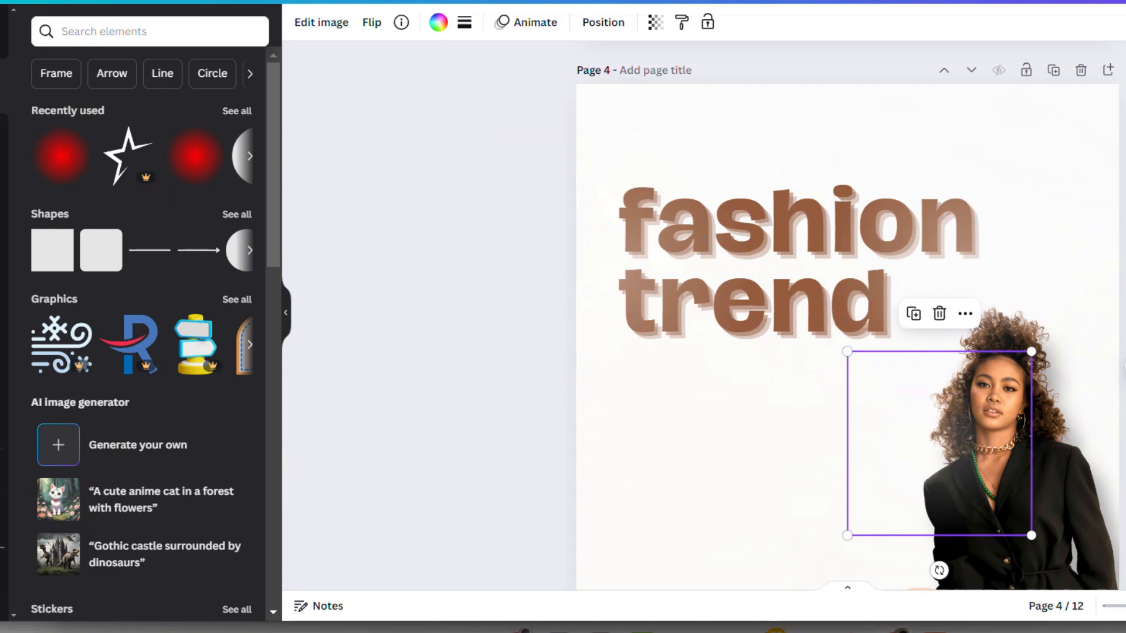
key(Escape)
- Compare page 4 with the black fashion trend design on page 5, and inspect page 5's layers, selecting the black glow over the body text
scroll(1050, 381, down, 5)
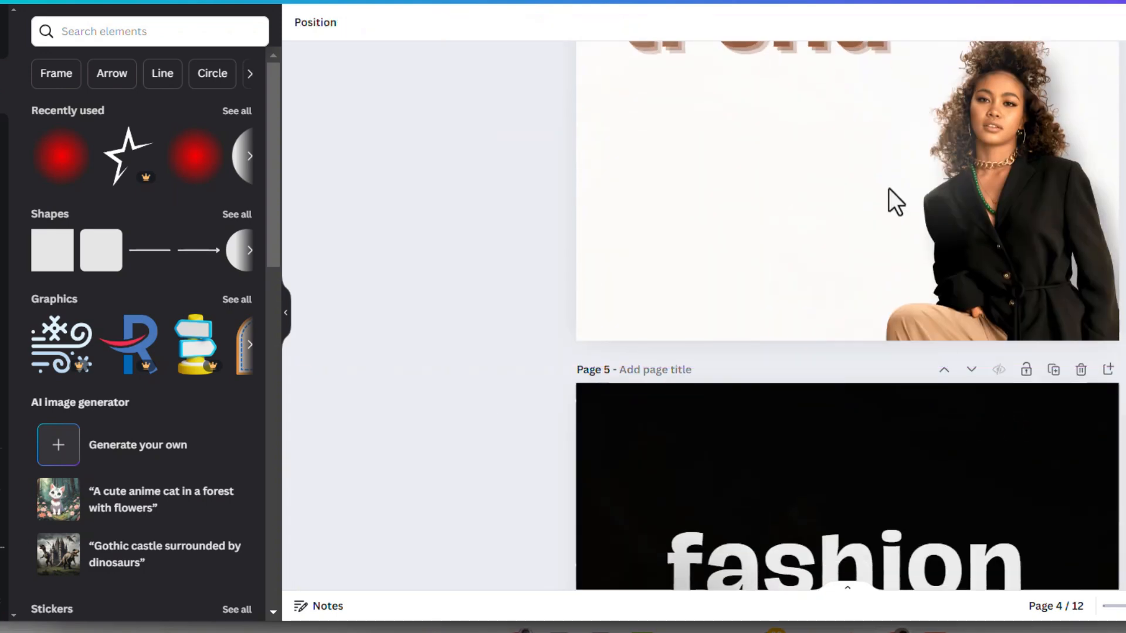
scroll(888, 200, up, 3)
scroll(890, 206, down, 8)
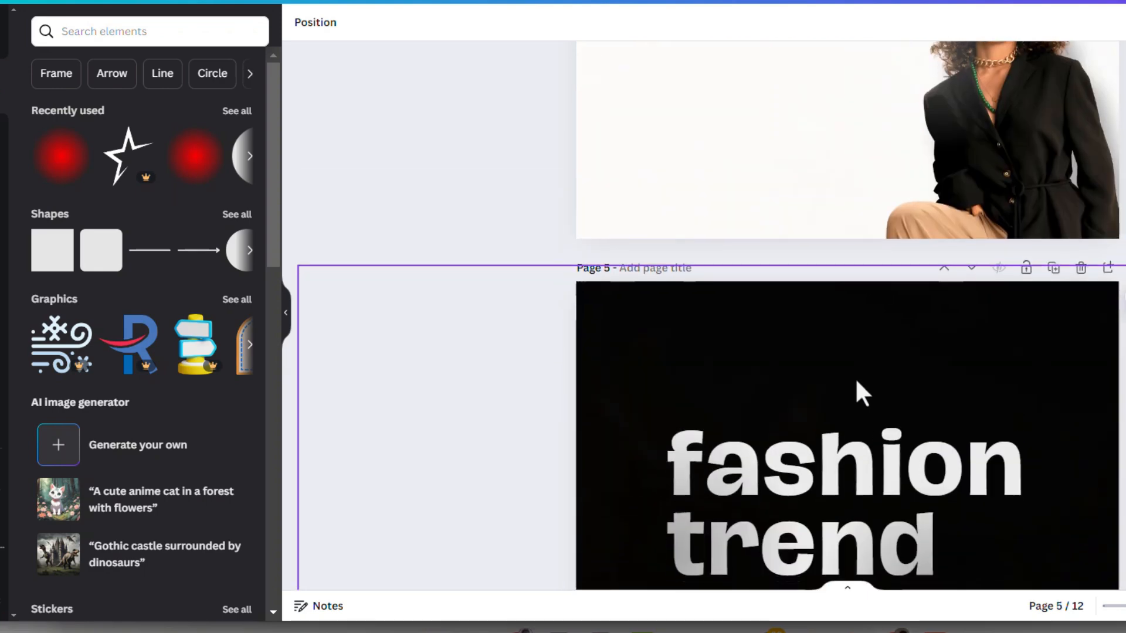
scroll(884, 380, down, 1)
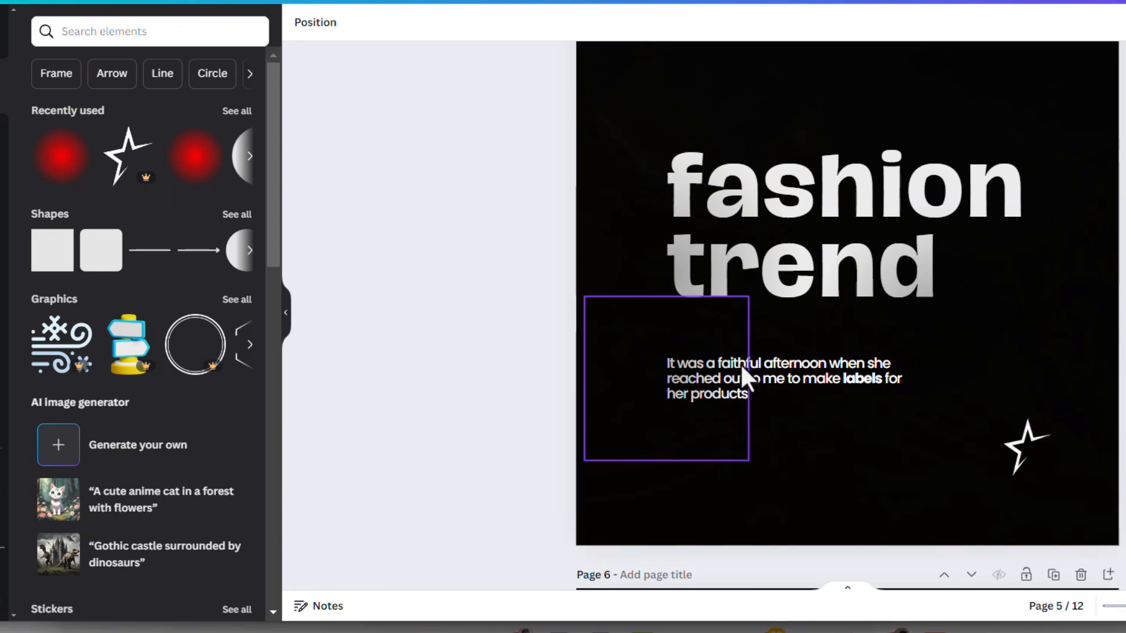
scroll(817, 180, up, 5)
scroll(913, 329, down, 2)
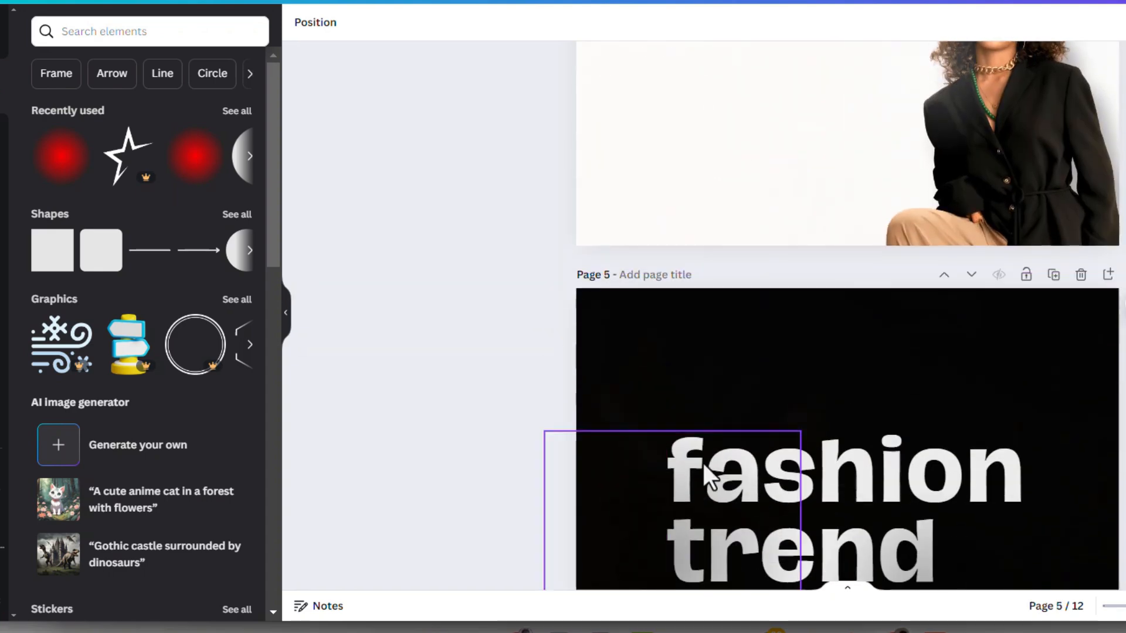
scroll(645, 407, down, 2)
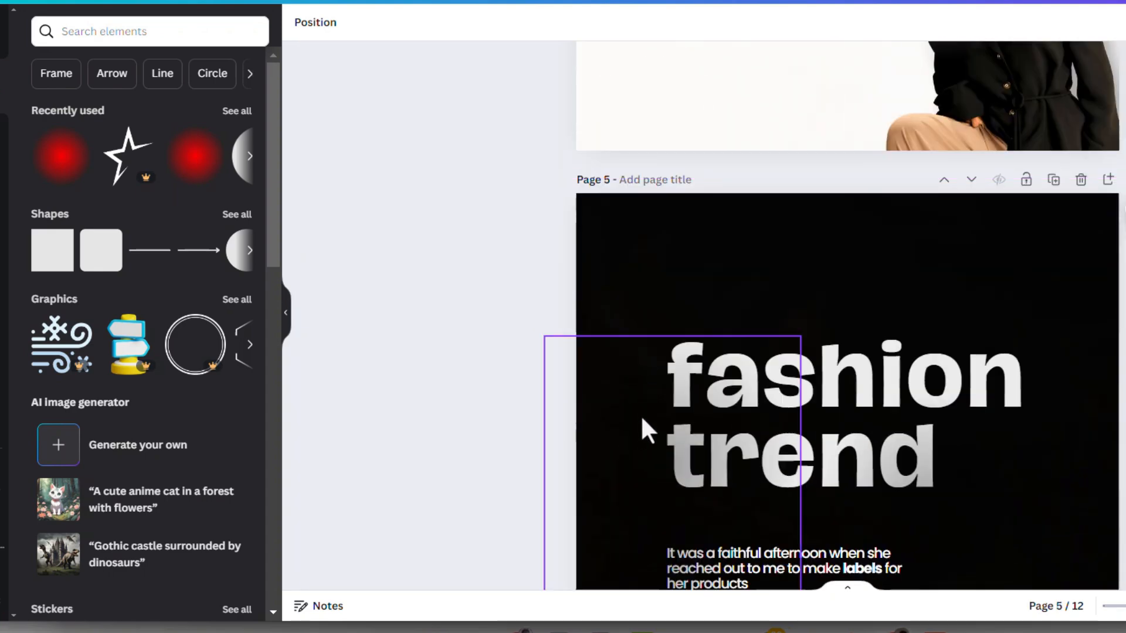
click(315, 26)
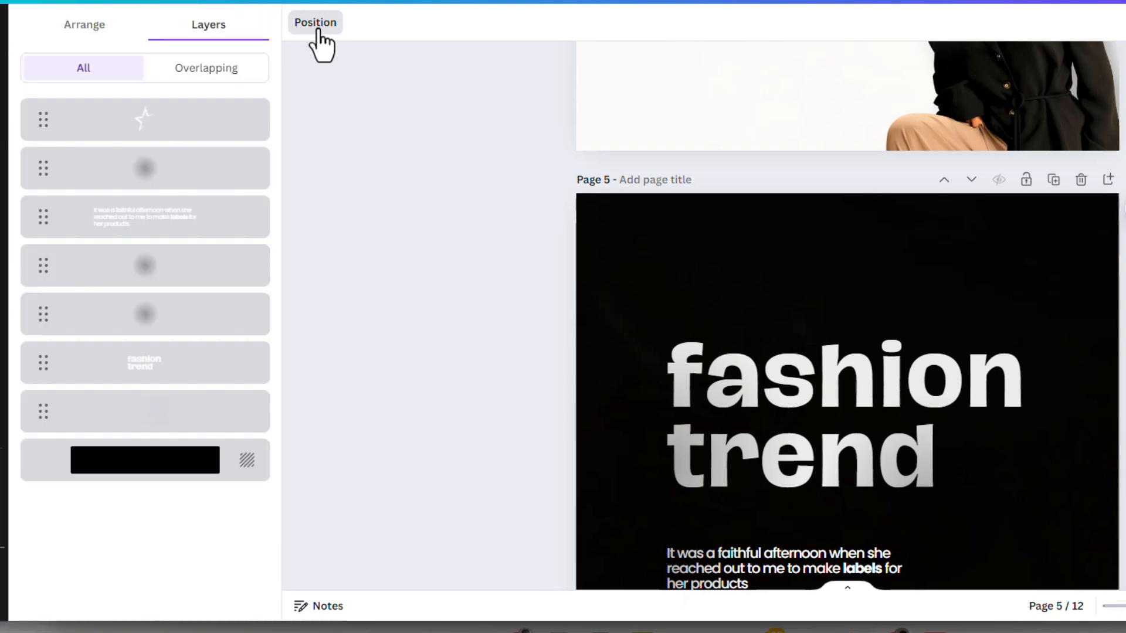
click(169, 176)
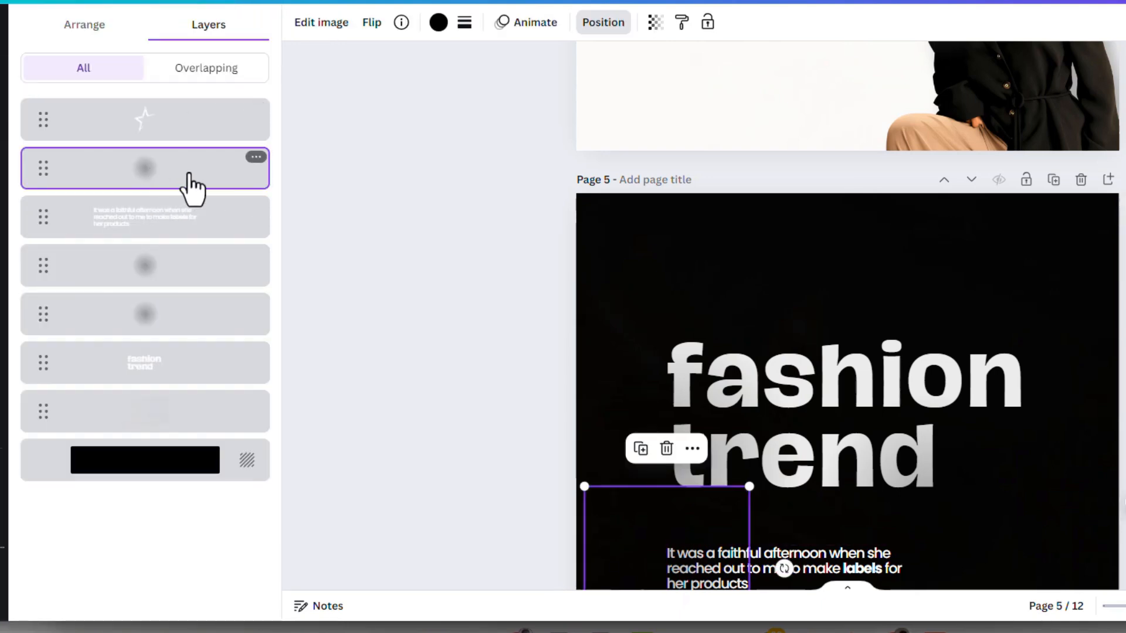
- Inspect the two black glows layered over the fashion trend heading on page 5
click(173, 265)
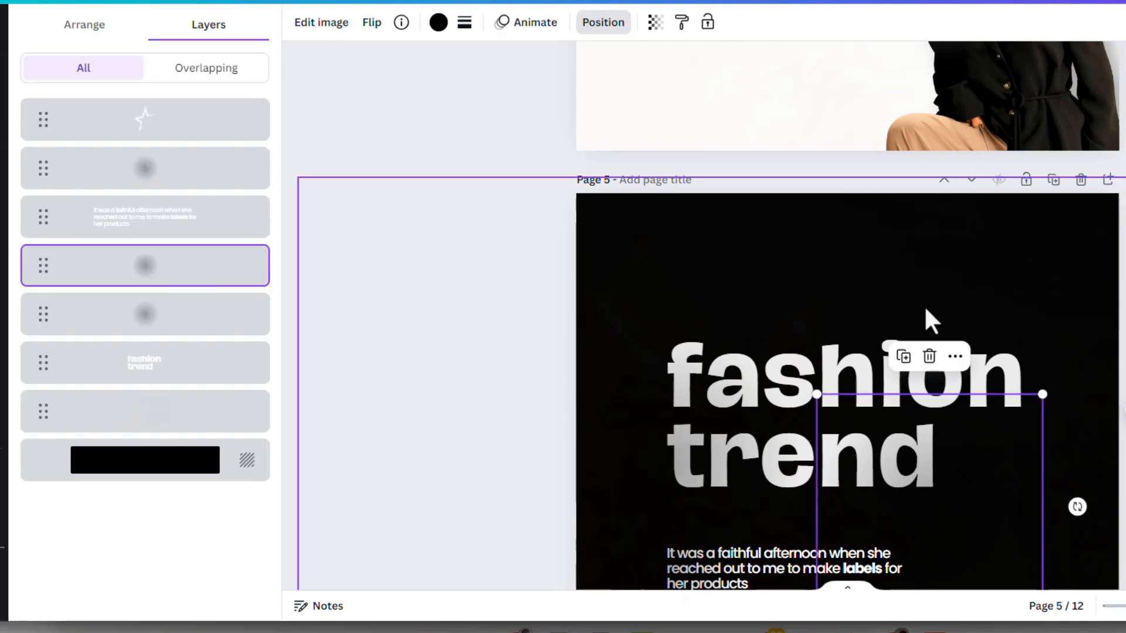
click(224, 337)
scroll(867, 388, down, 10)
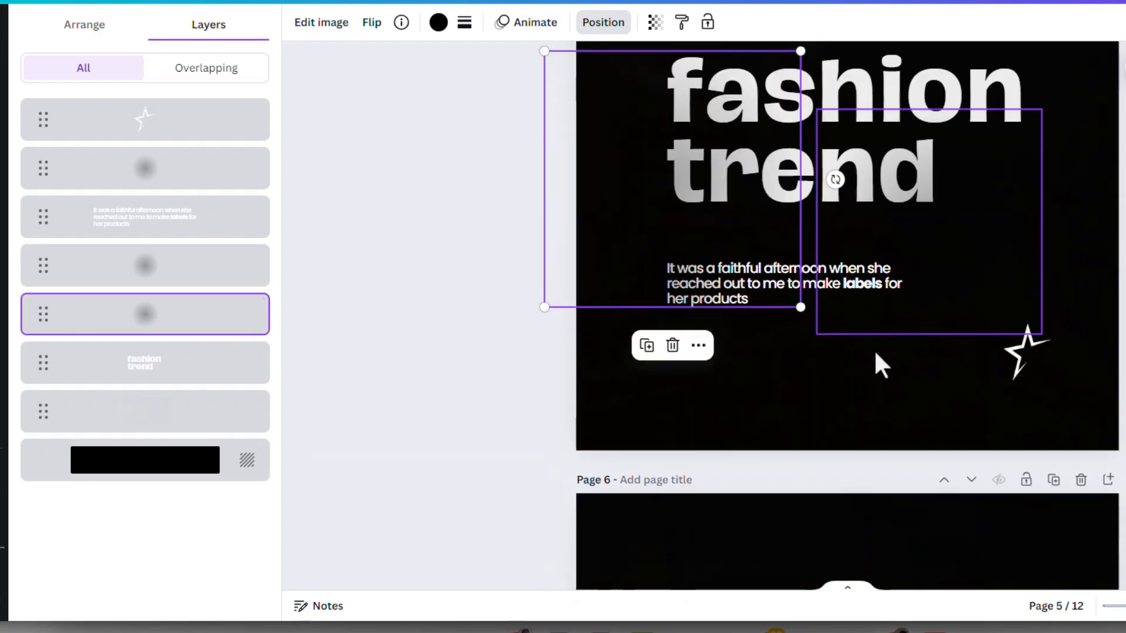
- Add the recently used red radial glow to page 6, enlarge it and place it over the beginning of the fashion trend heading
scroll(784, 262, down, 3)
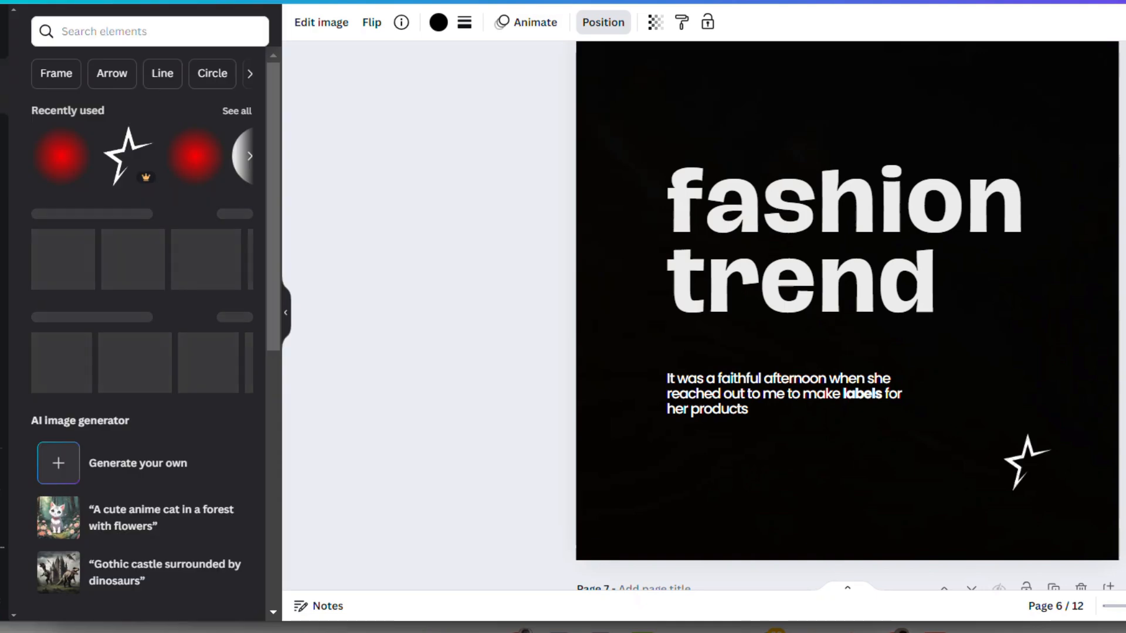
click(62, 167)
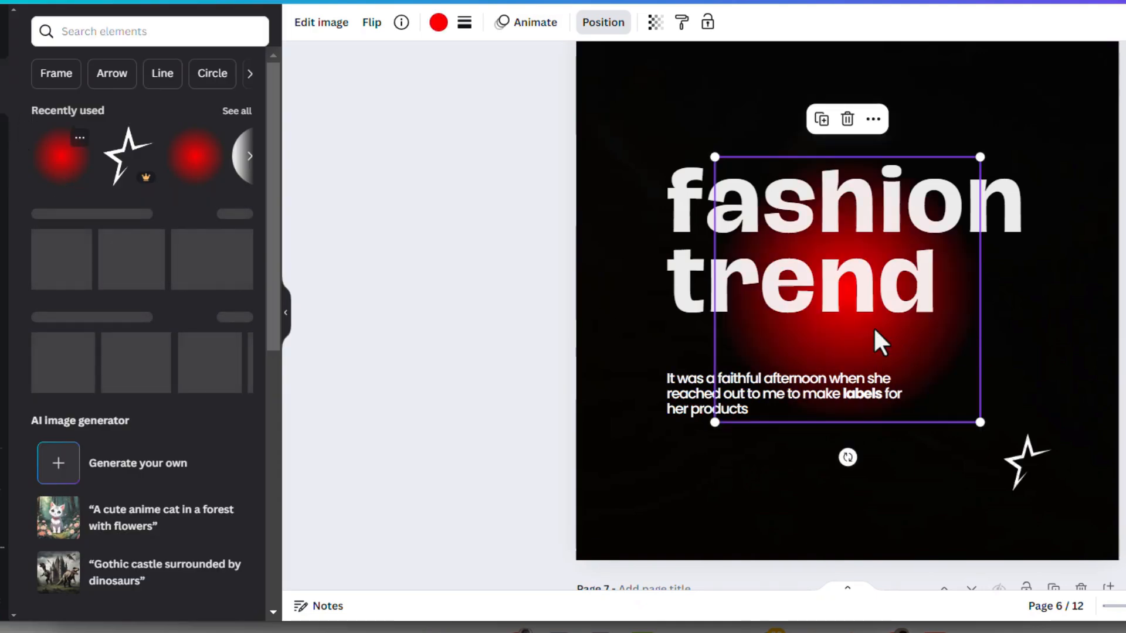
drag(875, 326, 586, 263)
drag(689, 363, 948, 566)
drag(791, 493, 596, 475)
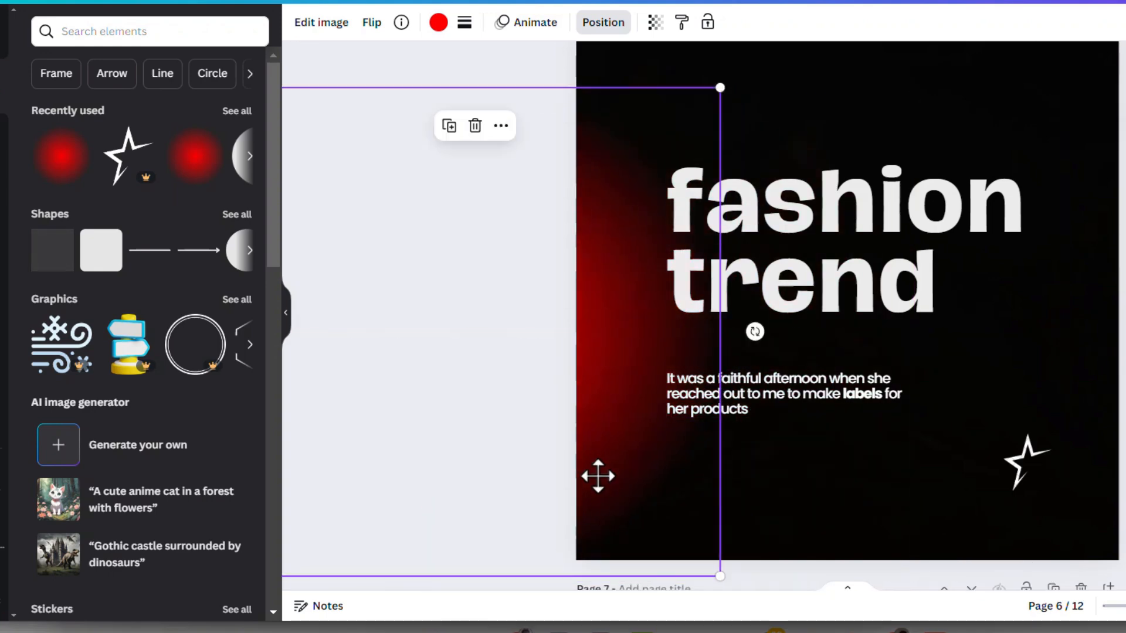
drag(580, 389, 738, 267)
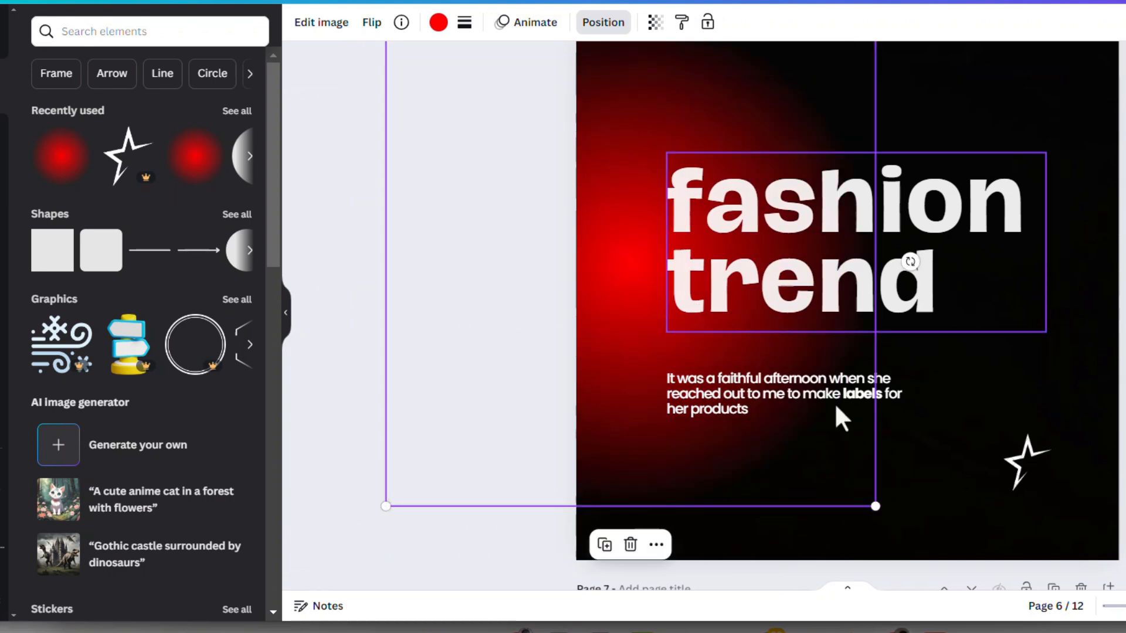
drag(876, 504, 714, 368)
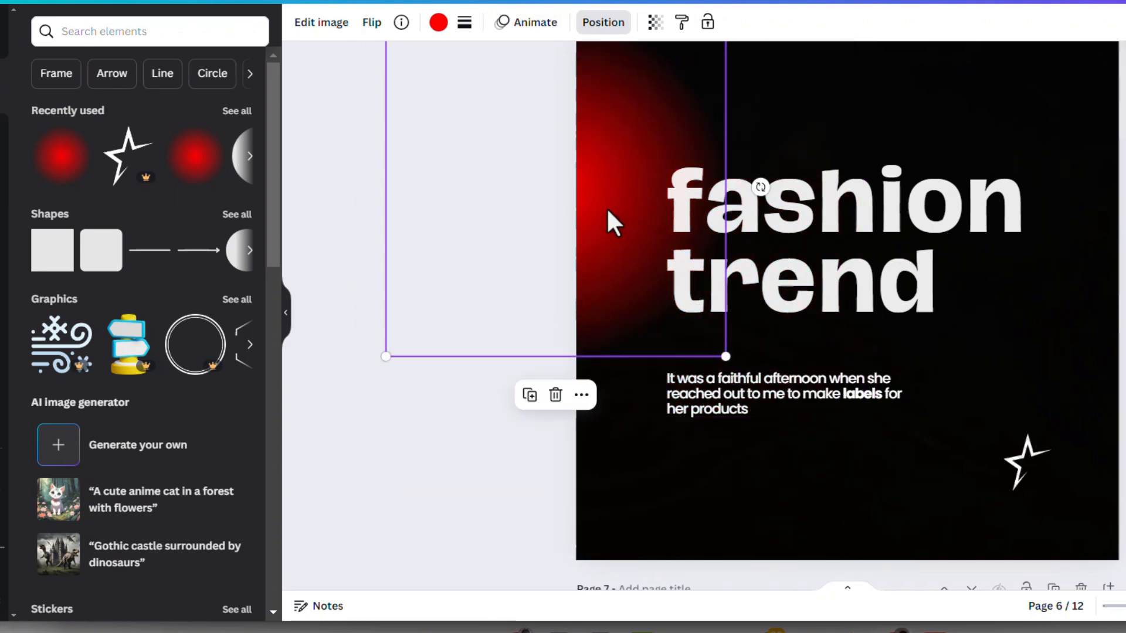
drag(609, 194, 659, 301)
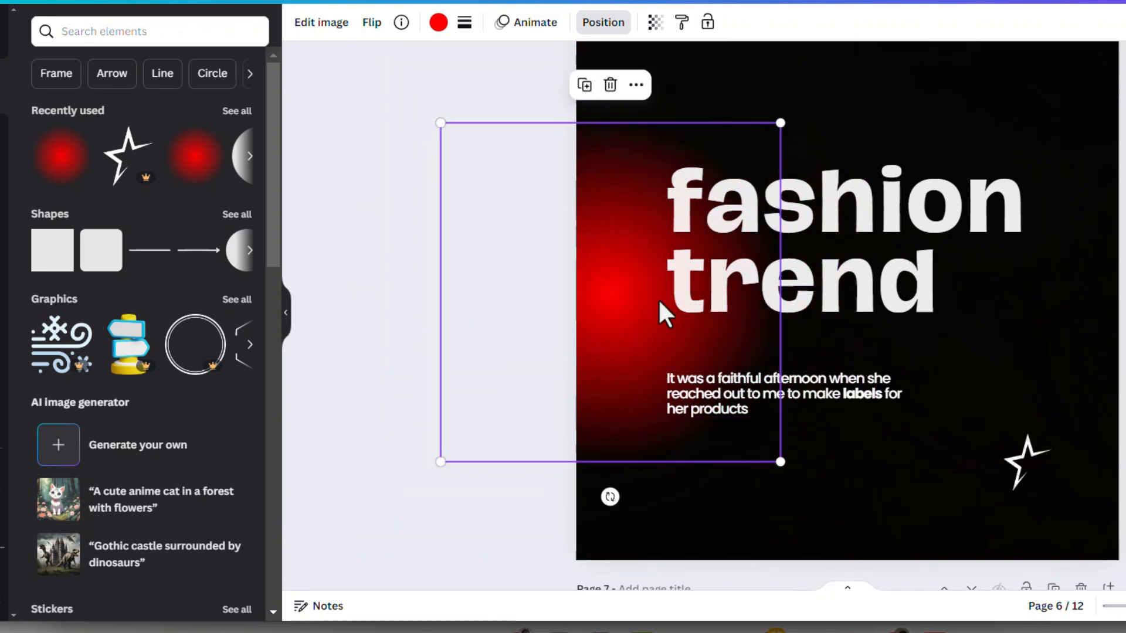
- Recolour the red glow on page 6 black and shift it further onto the heading
click(431, 30)
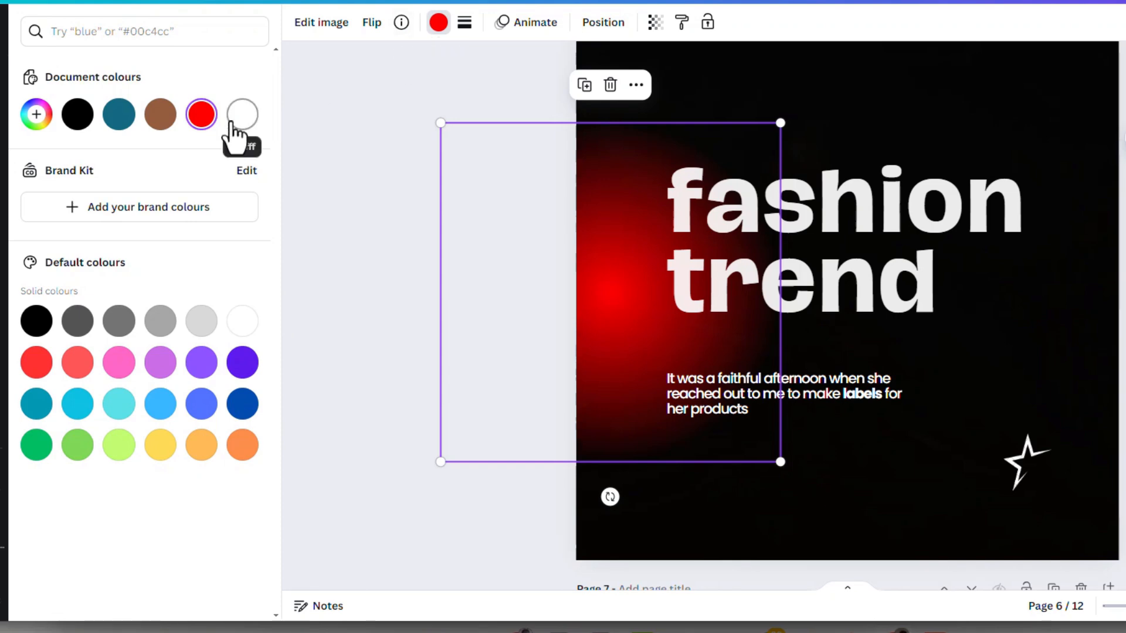
click(77, 115)
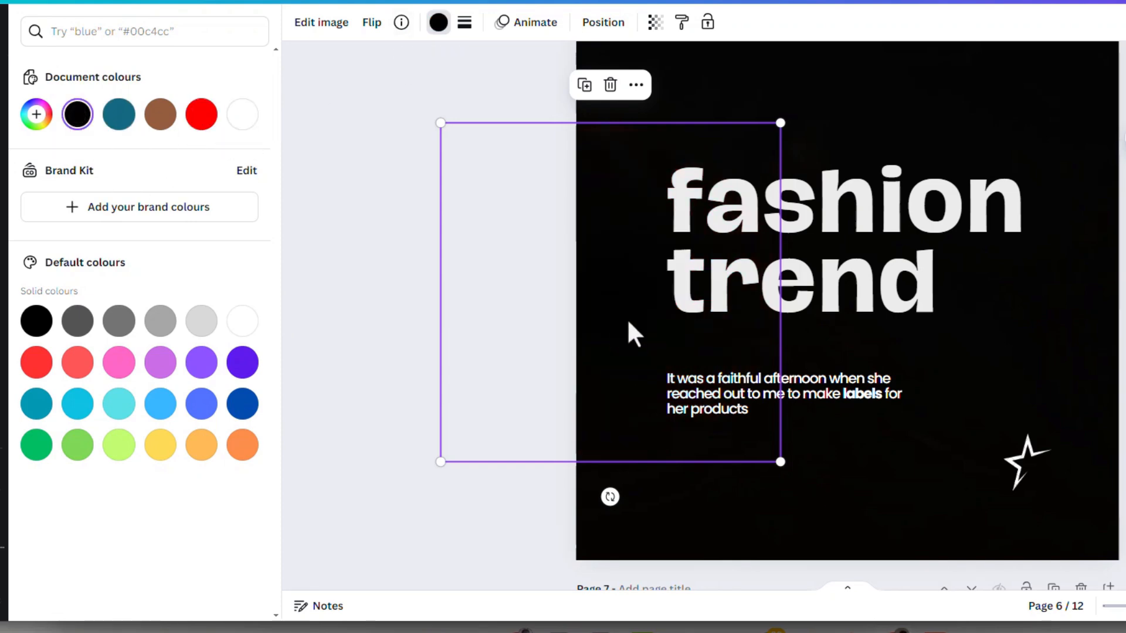
drag(628, 323, 695, 317)
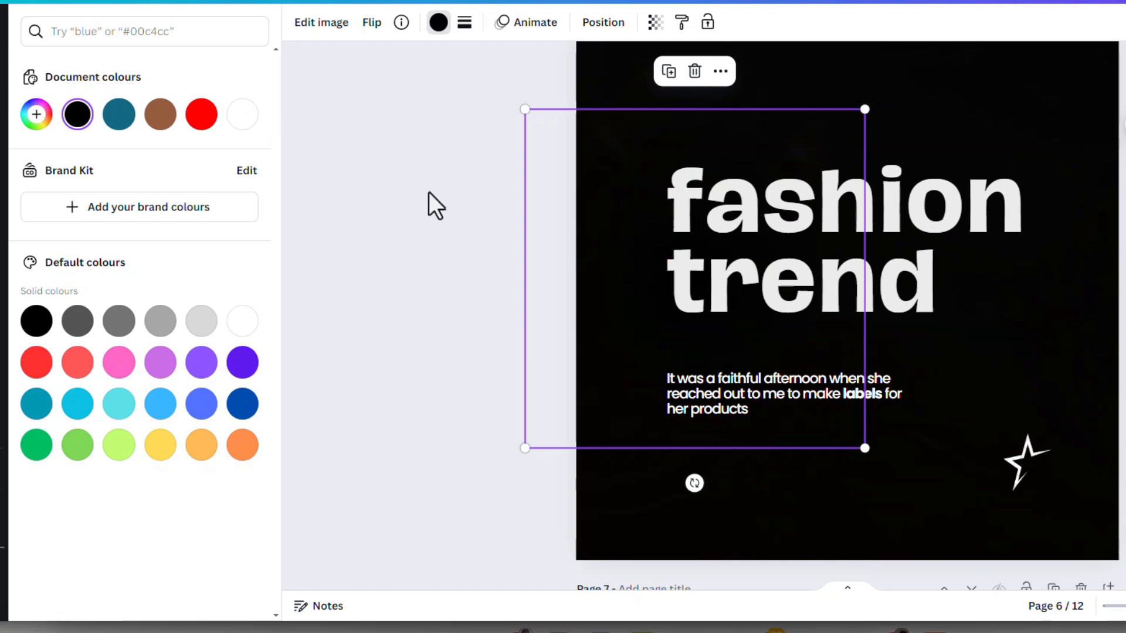
- Move the black glow to the front of the layer order and reposition it so it fades the beginning of the heading
click(599, 25)
drag(183, 217, 189, 110)
drag(677, 312, 649, 289)
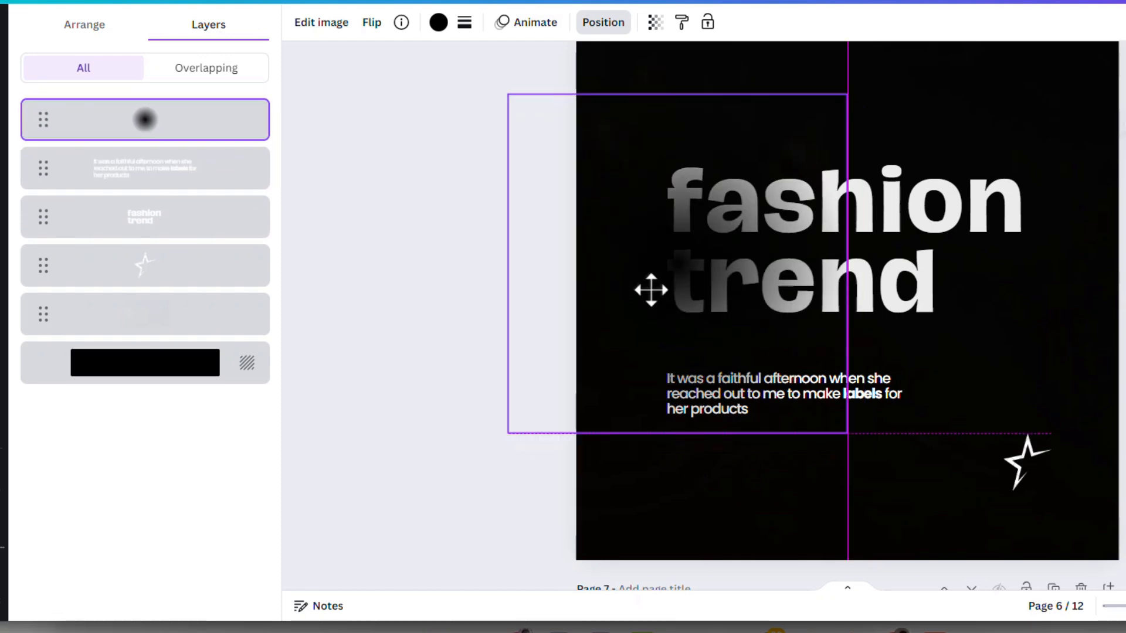
- Set the transparency of the black glow over the beginning of the heading to 30
click(657, 24)
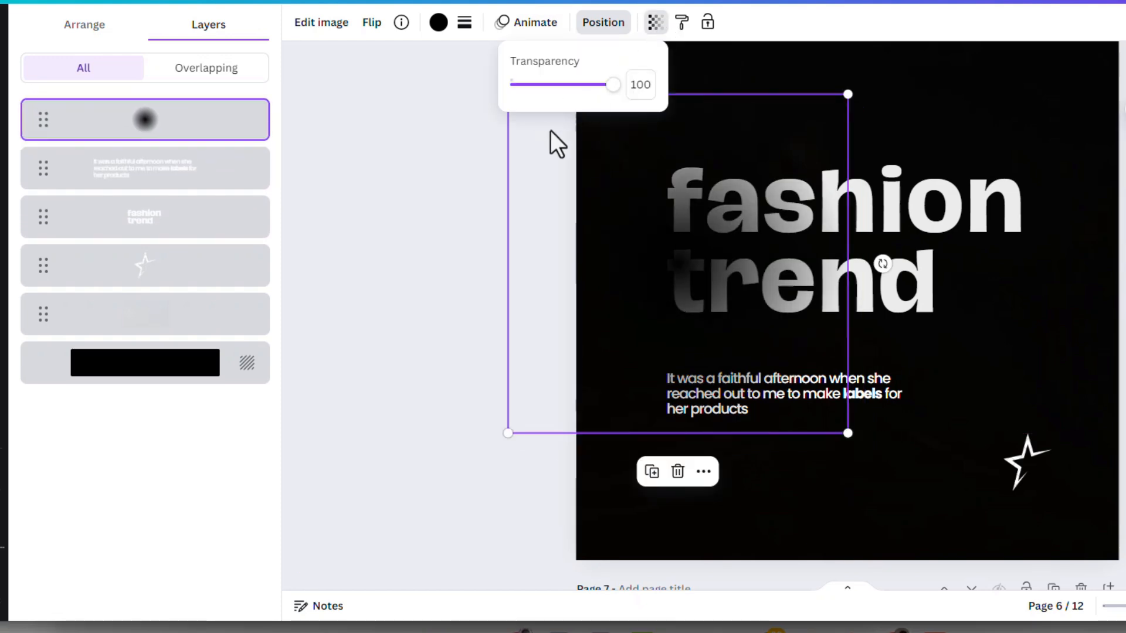
click(629, 88)
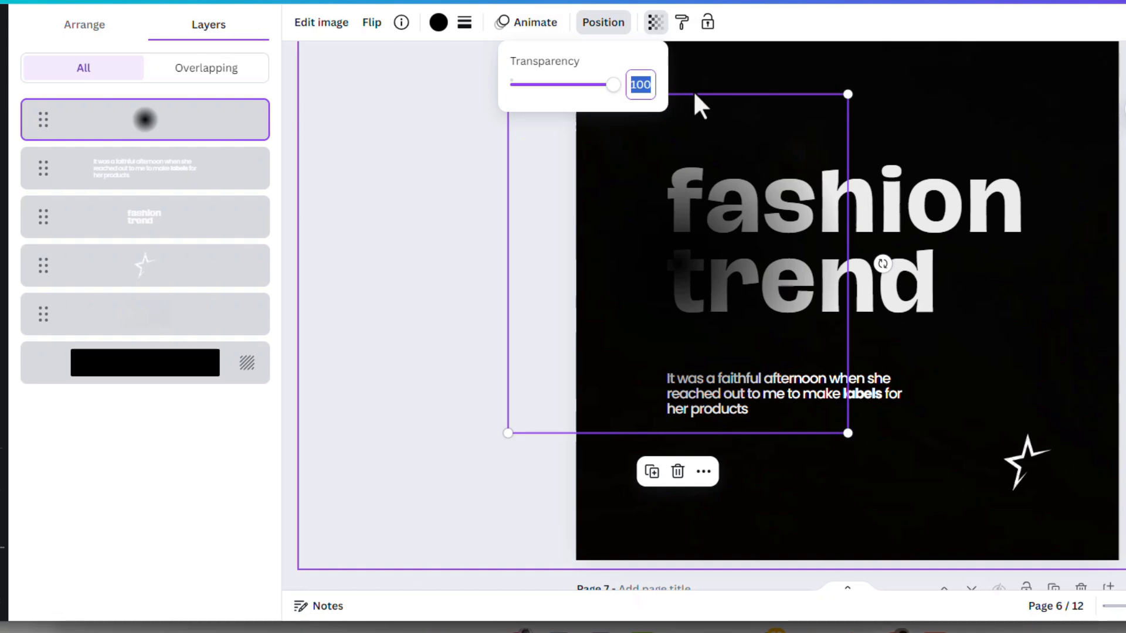
text(30)
key(Return)
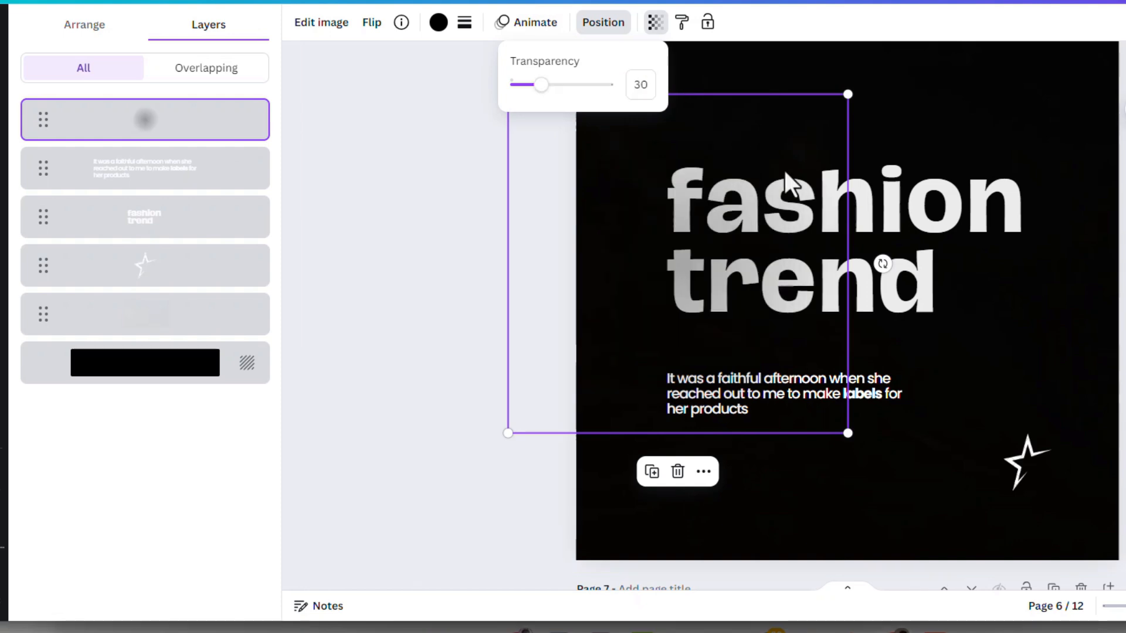
click(638, 243)
click(998, 345)
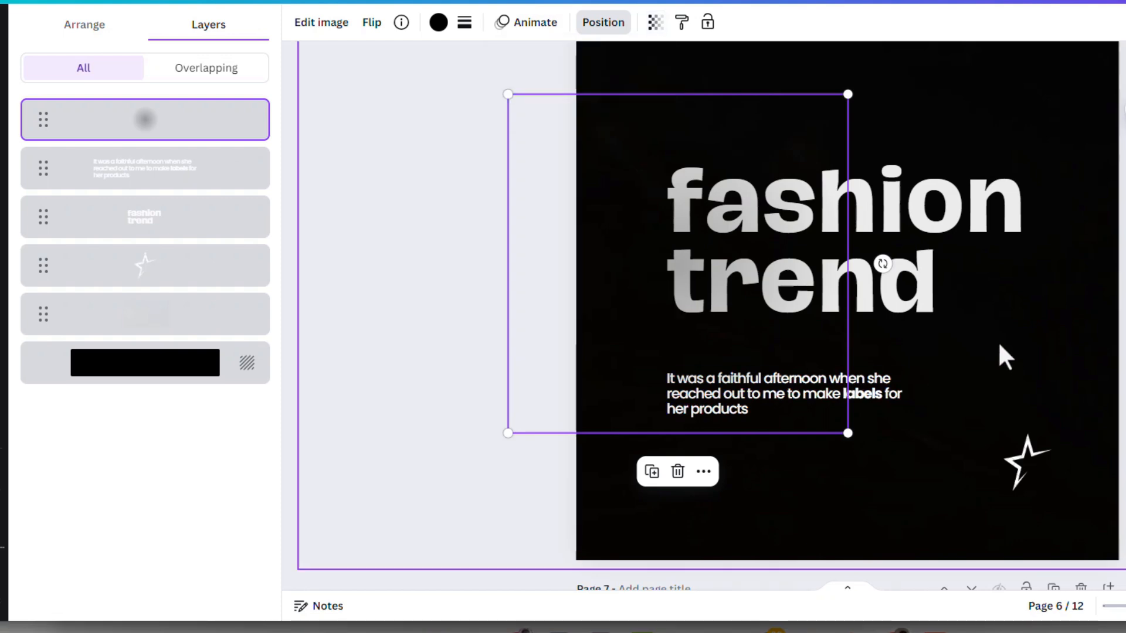
- Duplicate the black glow, shrink the copy and place it over the end of the word trend
click(653, 274)
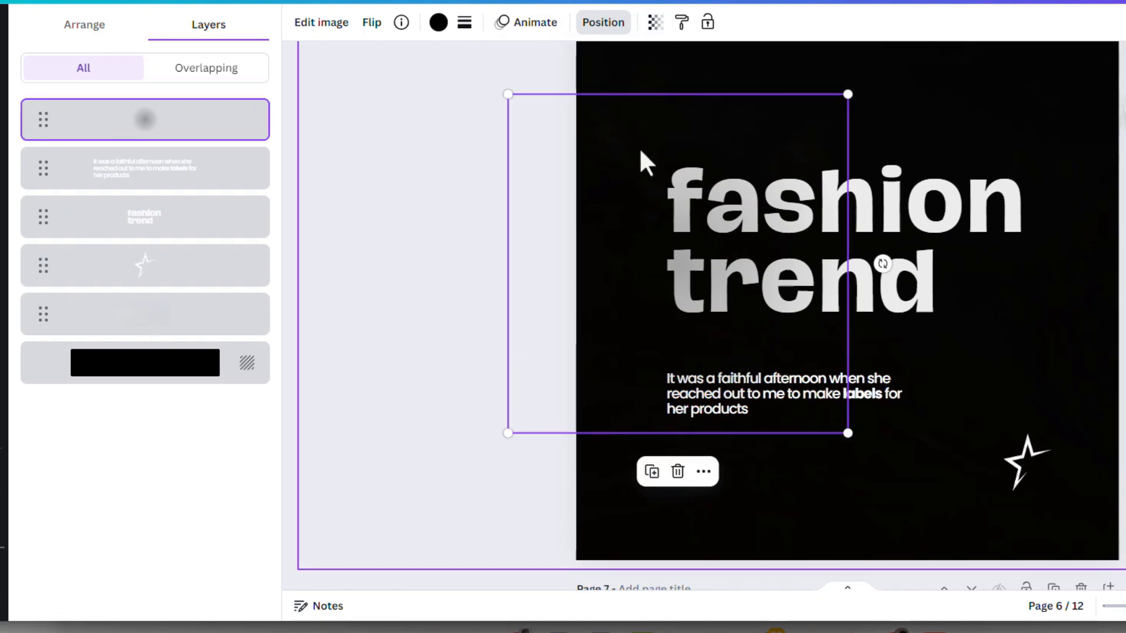
click(653, 474)
drag(645, 253, 945, 244)
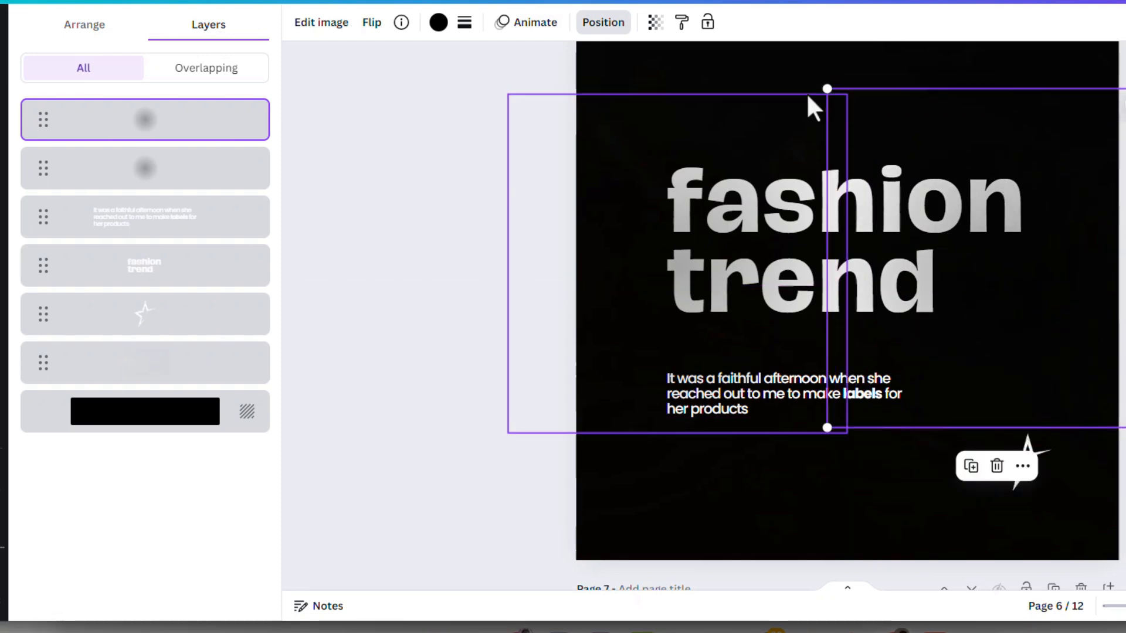
drag(823, 94, 906, 173)
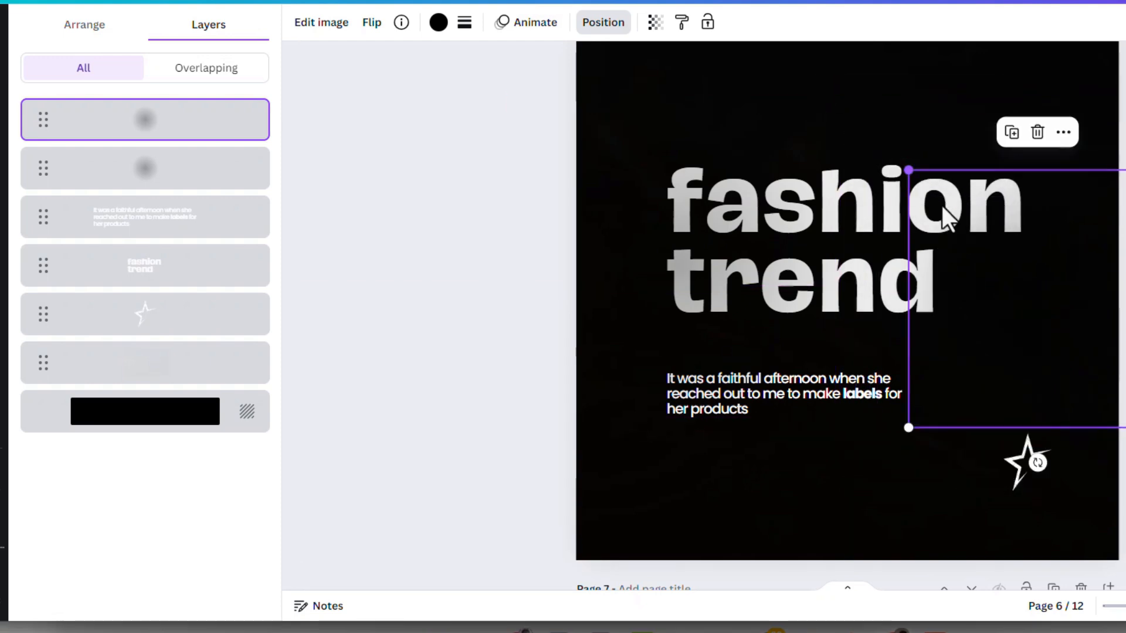
drag(1028, 304, 979, 320)
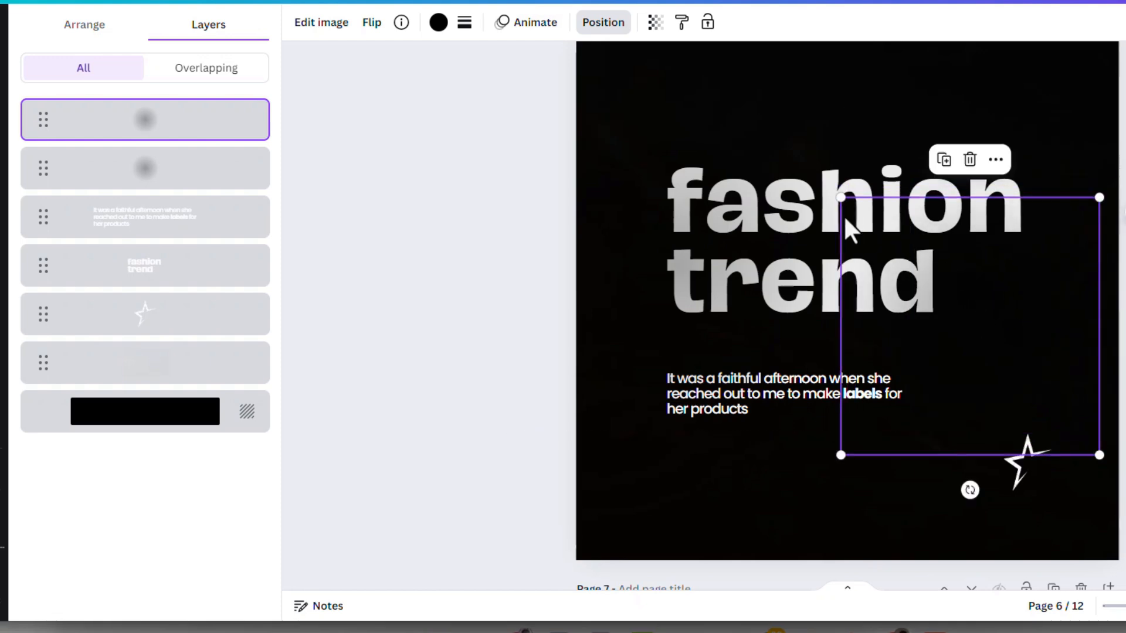
drag(841, 197, 859, 220)
drag(1002, 332, 976, 316)
- Lower the original black glow over the beginning of the word trend and make it smaller
click(668, 239)
drag(668, 240, 677, 304)
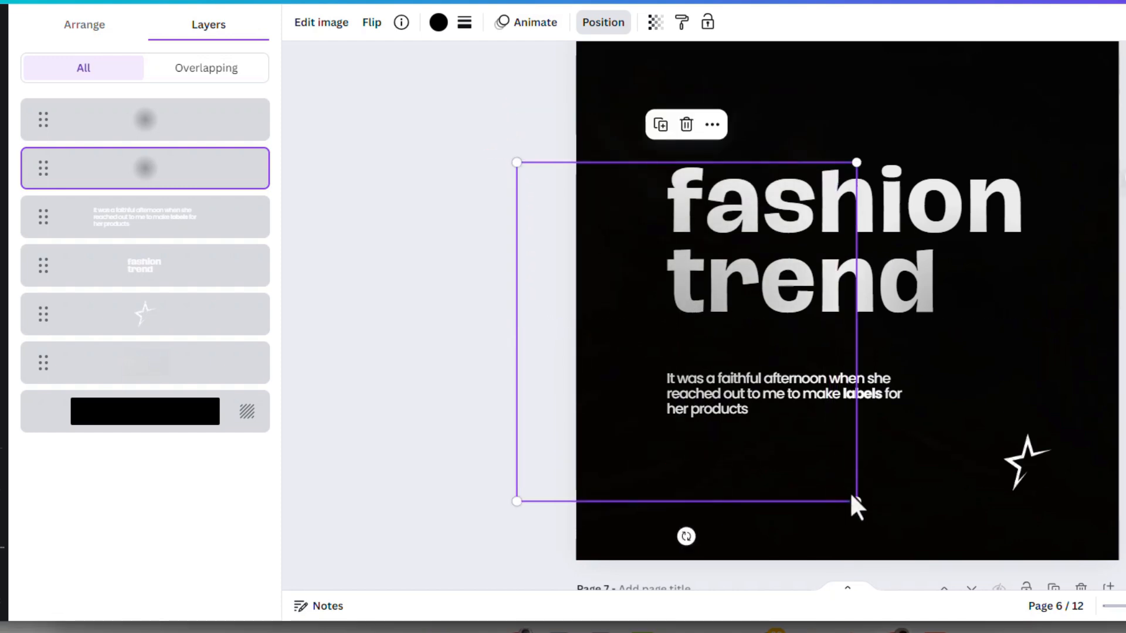
drag(856, 502, 806, 452)
drag(650, 269, 658, 273)
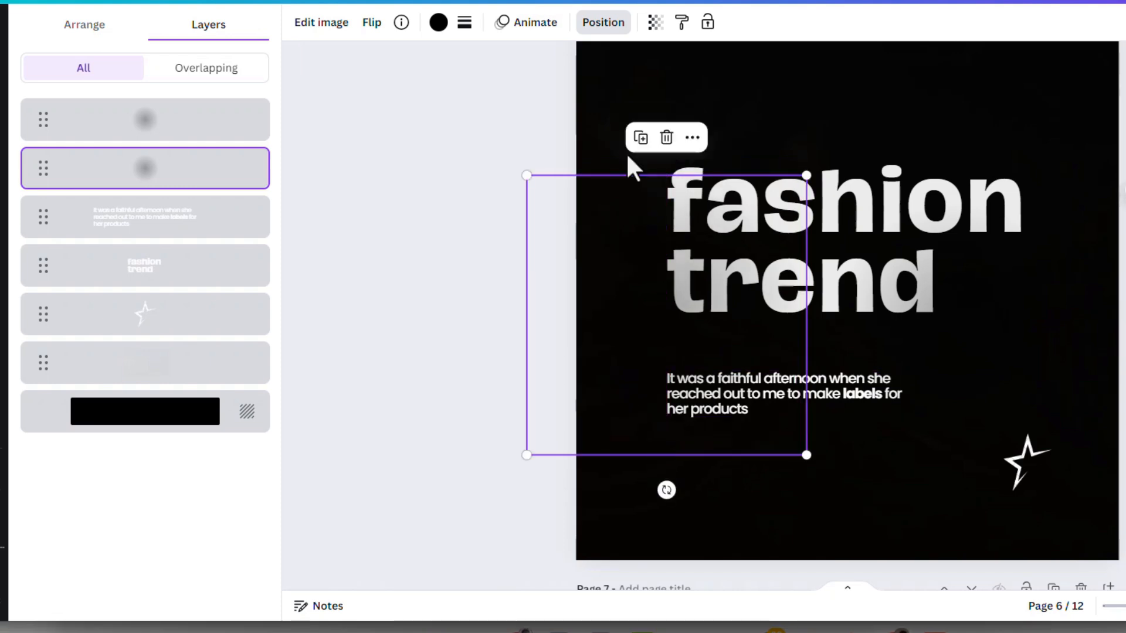
- Duplicate the black glow at the beginning of the heading, shrink the copy and place it over the start of the body text
click(640, 138)
drag(621, 367, 622, 411)
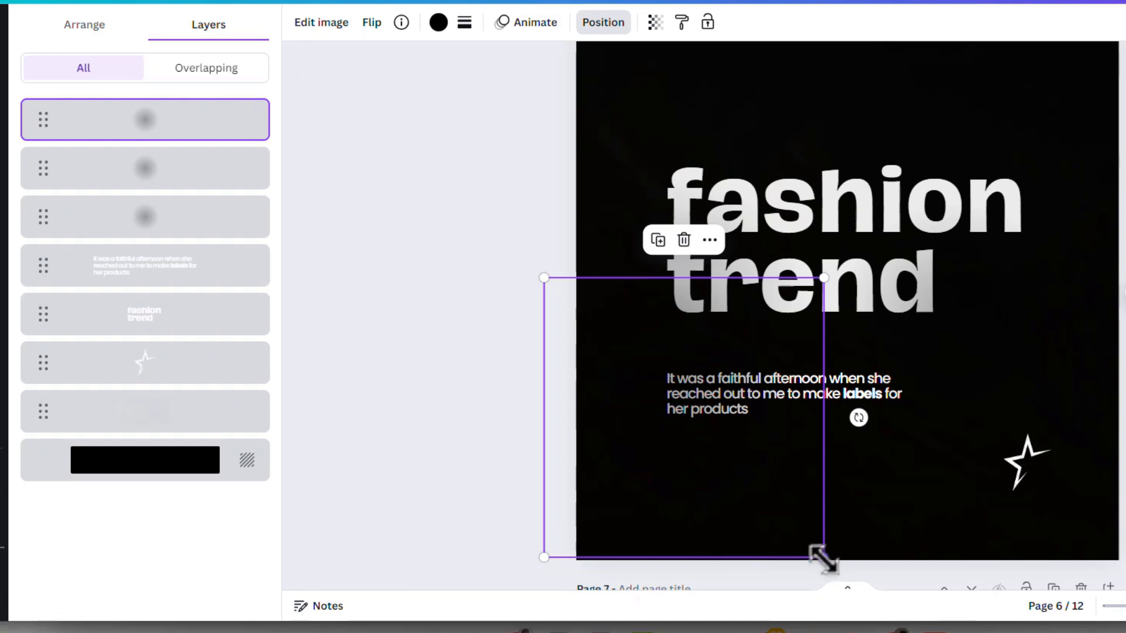
drag(822, 555, 766, 501)
drag(658, 409, 672, 434)
- Nudge the black glow at the beginning of the heading slightly up and outward
drag(645, 251, 619, 231)
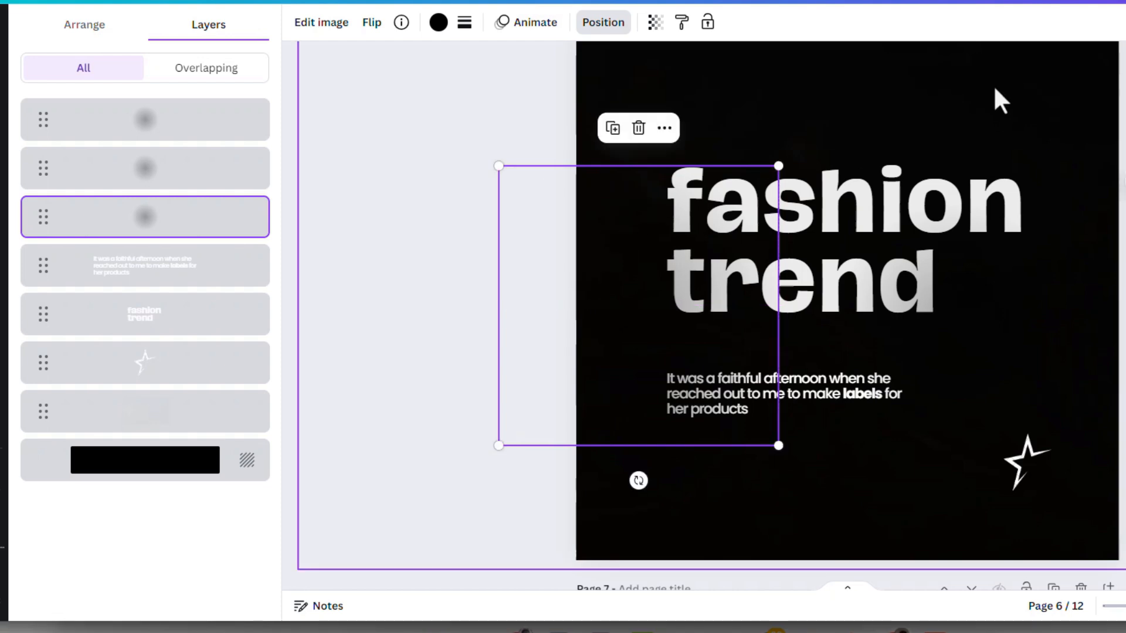
click(995, 90)
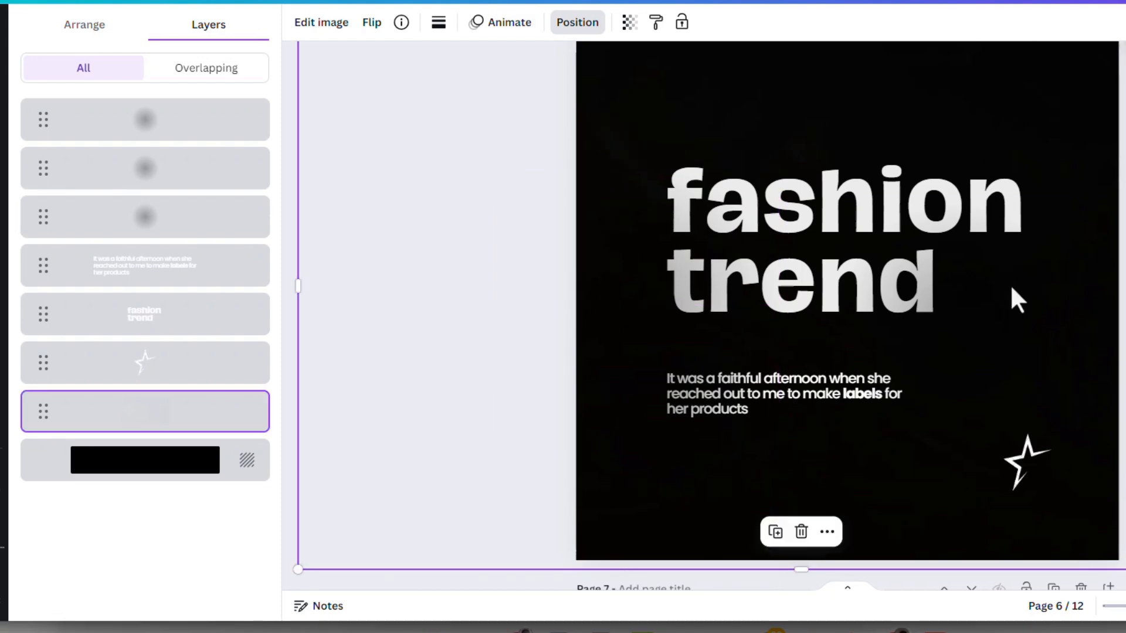
- Remove the small black glow over the body text and select the glow at the beginning of the heading
click(731, 306)
click(659, 268)
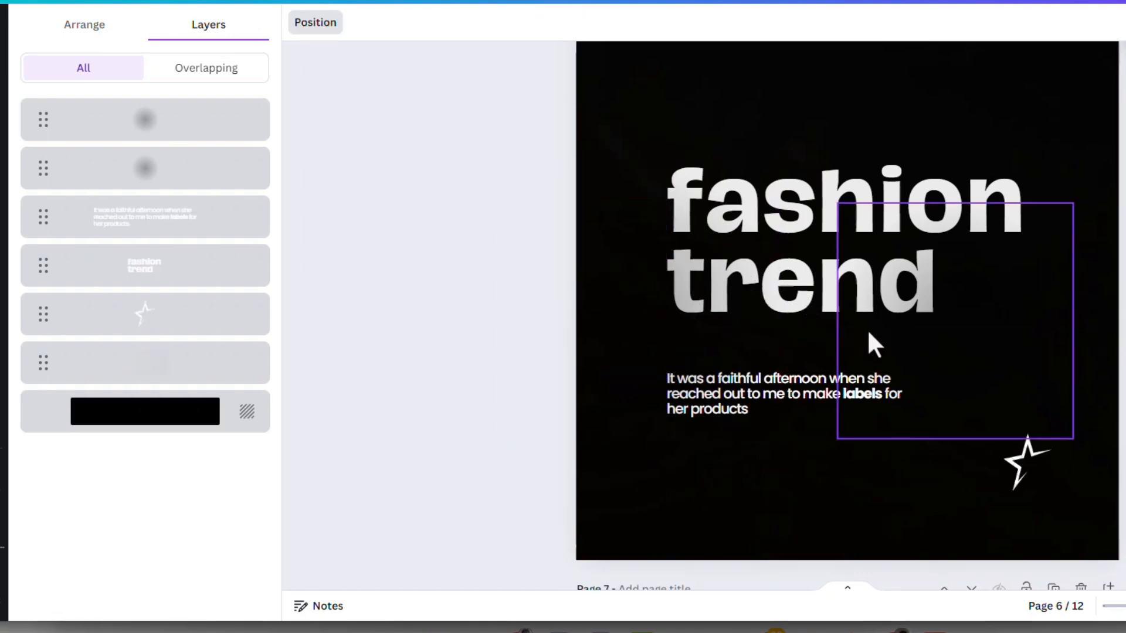
click(615, 303)
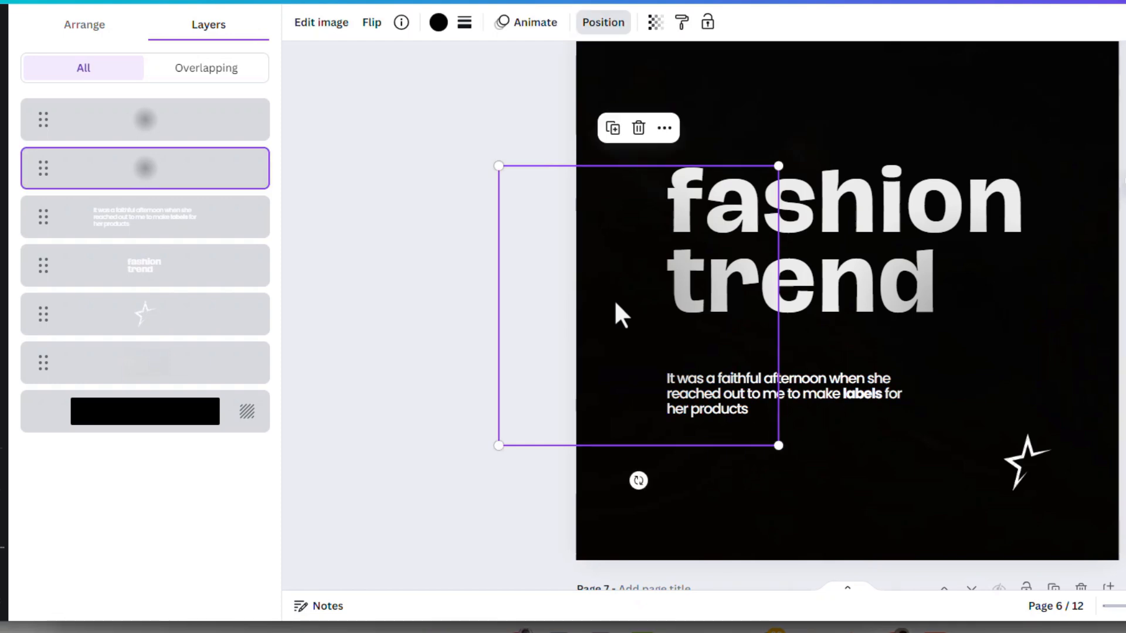
- Duplicate page 6 and delete both black glows from the copied page
scroll(1073, 234, up, 3)
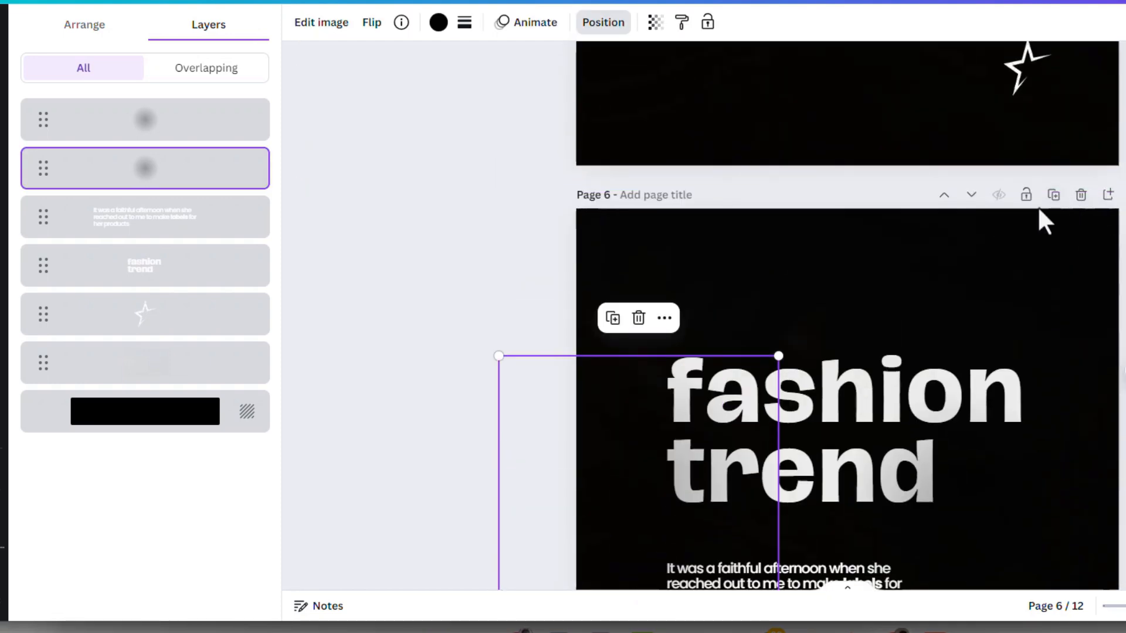
click(1054, 196)
scroll(1042, 257, down, 3)
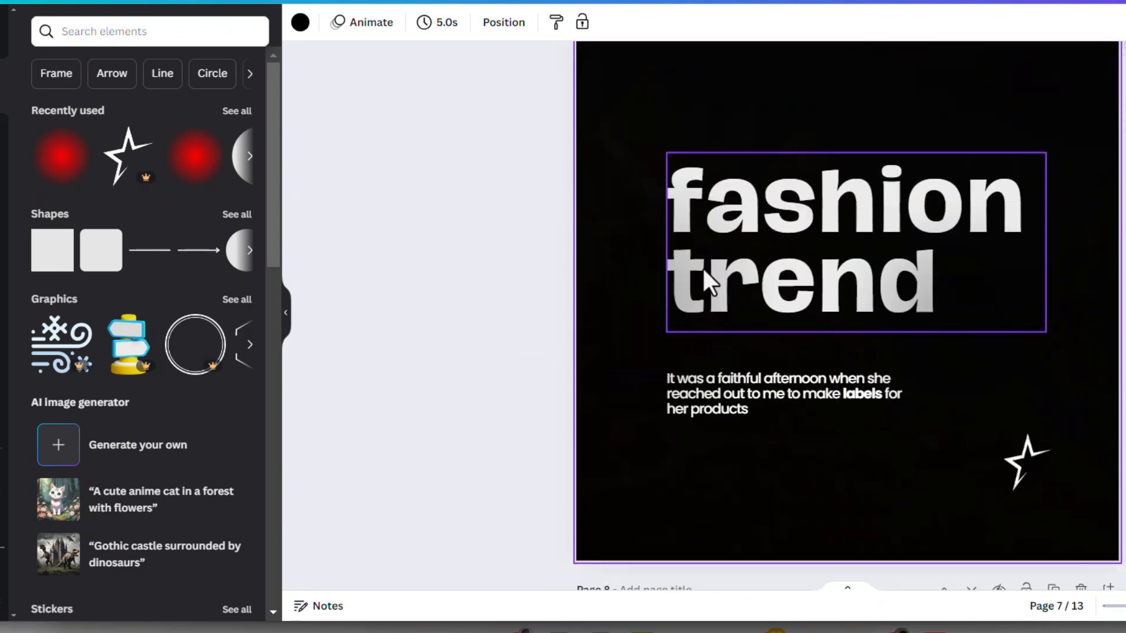
click(653, 216)
key(Delete)
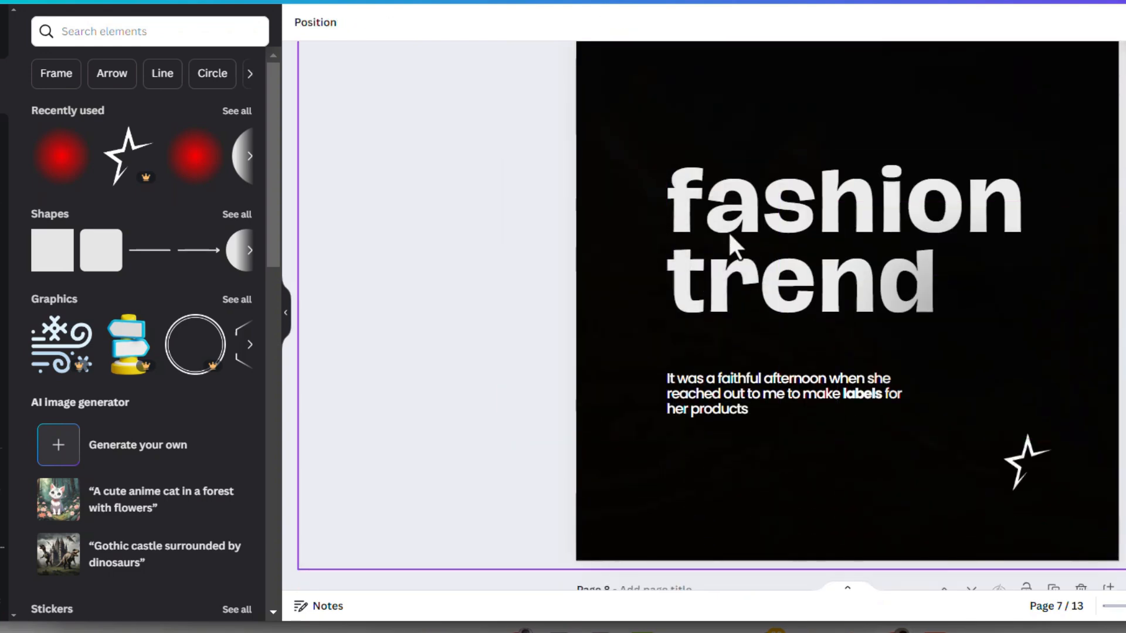
click(1013, 248)
key(Delete)
click(636, 381)
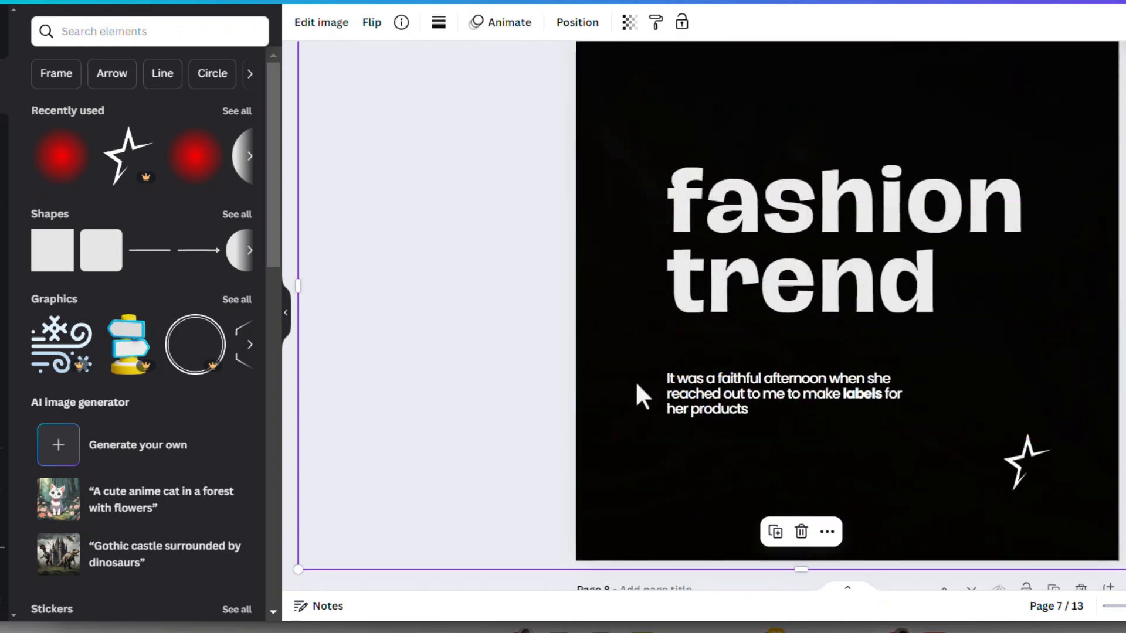
- Check page 7's layer order for the body text, heading and star, and return to the elements library
click(708, 401)
click(631, 343)
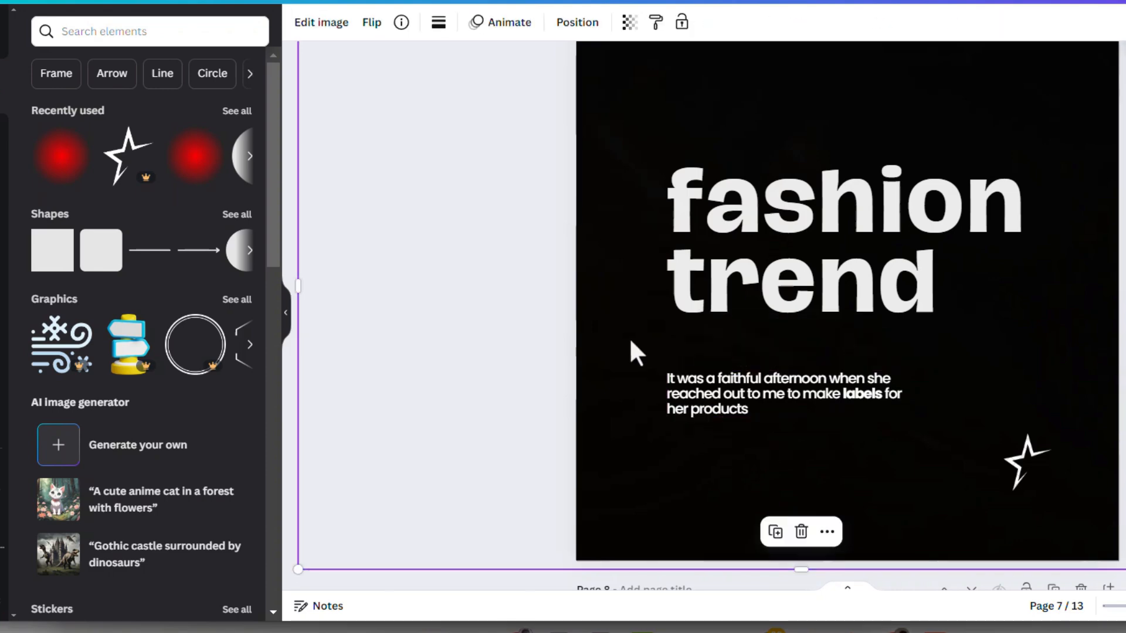
click(576, 25)
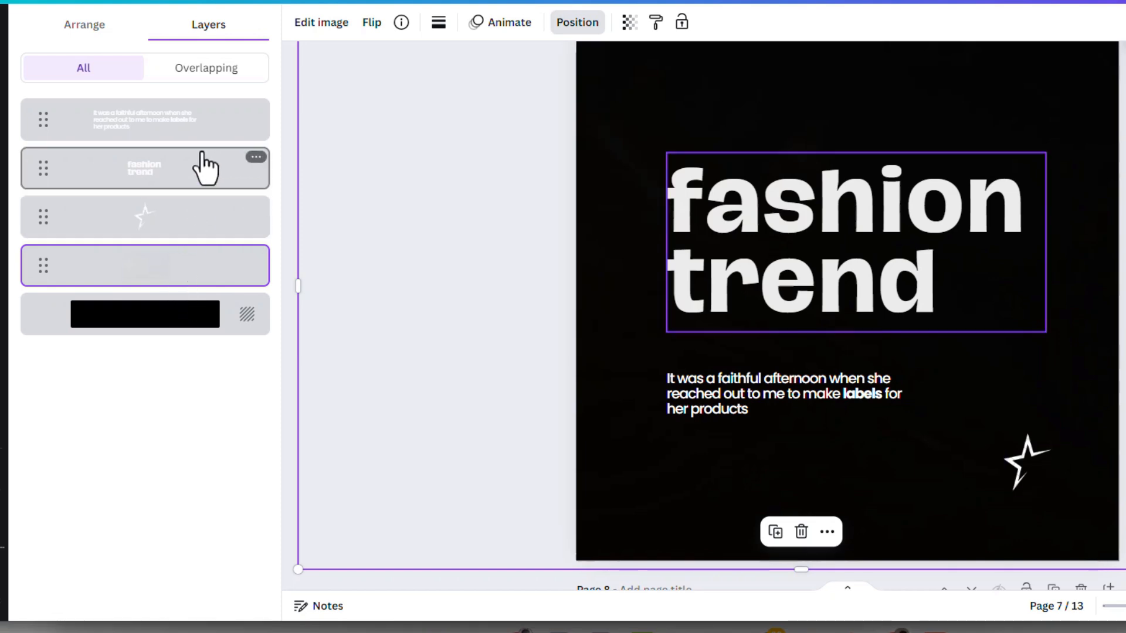
click(2, 85)
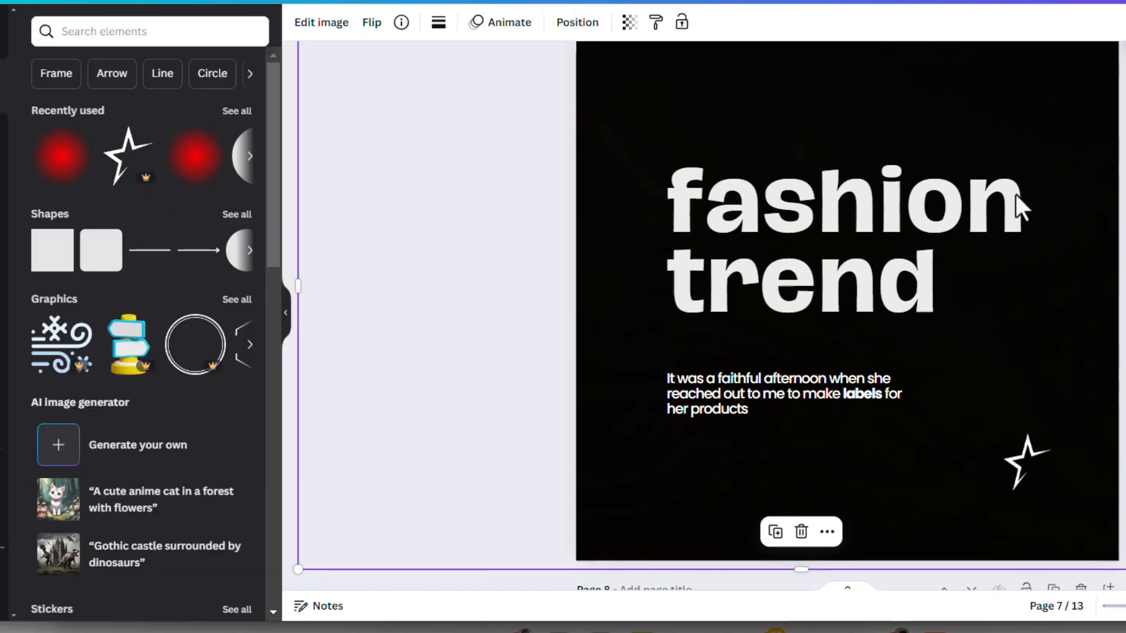
key(Escape)
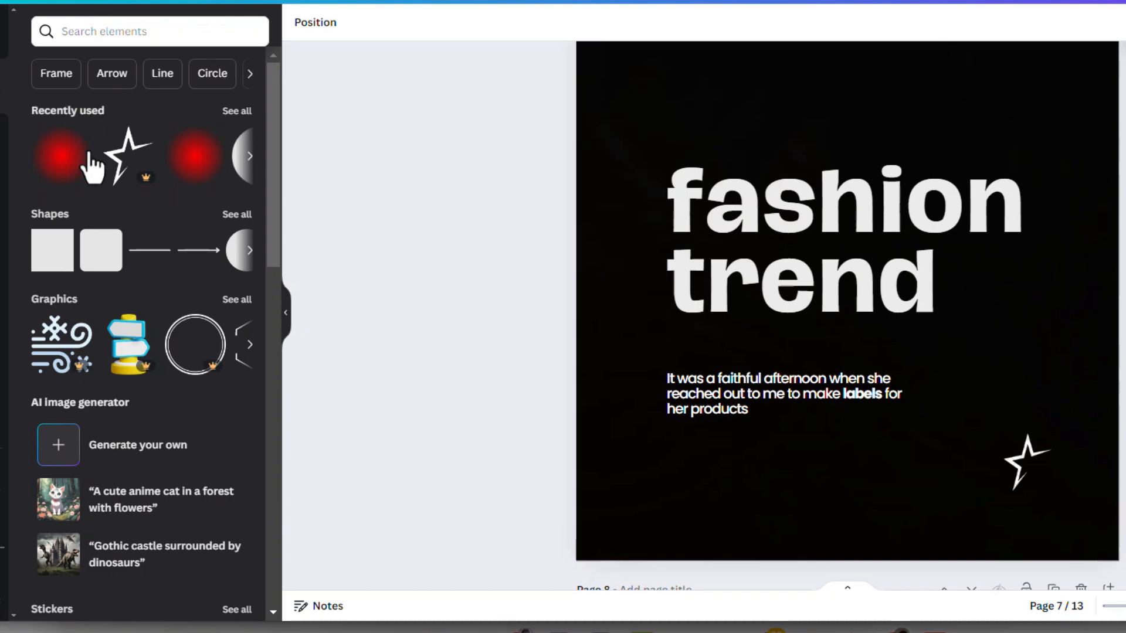
- Add a square to page 7 and fill it with the black-to-grey gradient
click(52, 258)
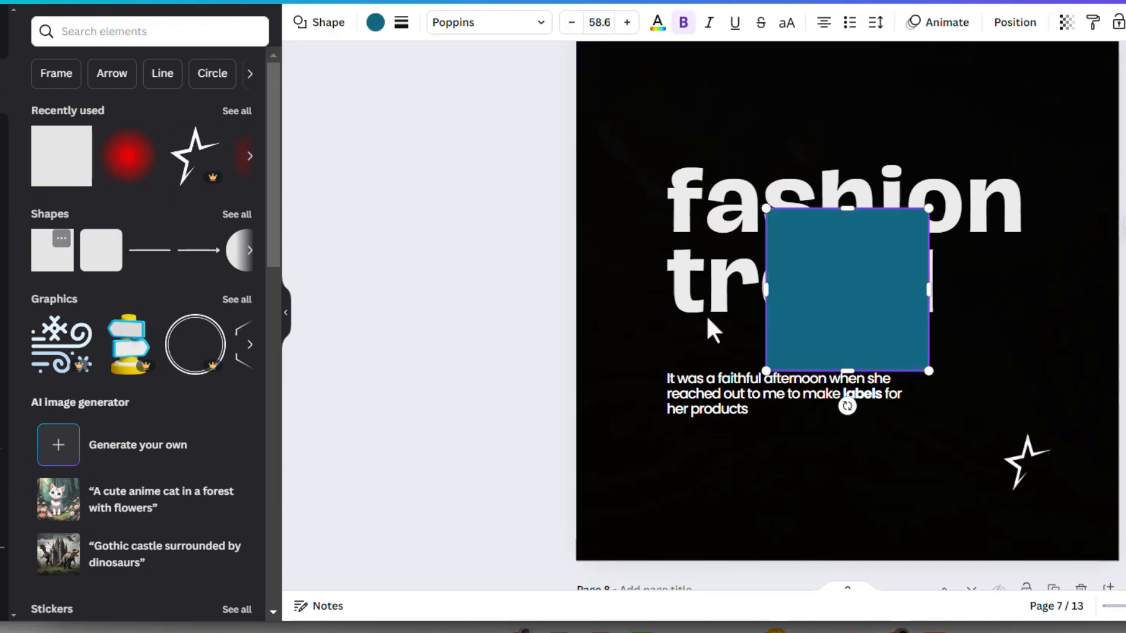
click(375, 23)
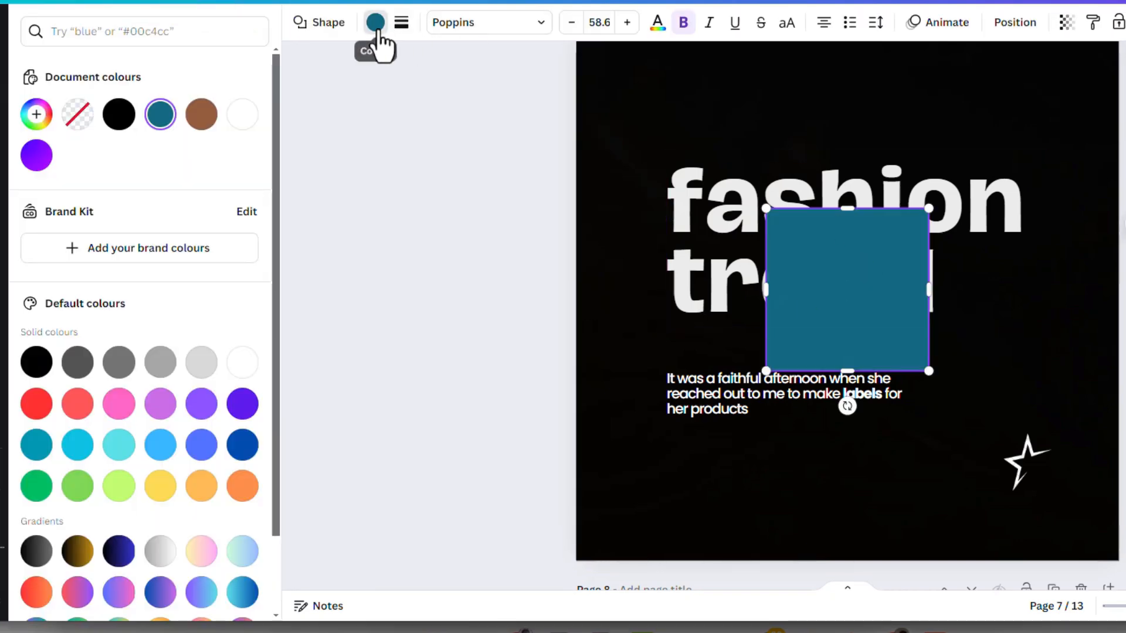
scroll(121, 504, down, 2)
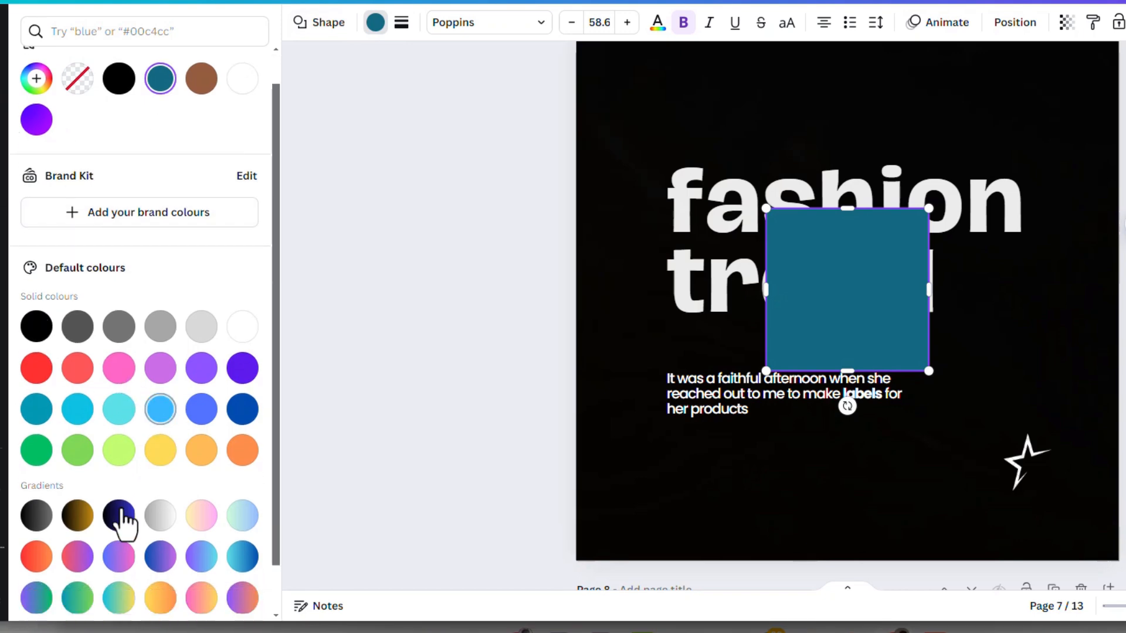
click(37, 469)
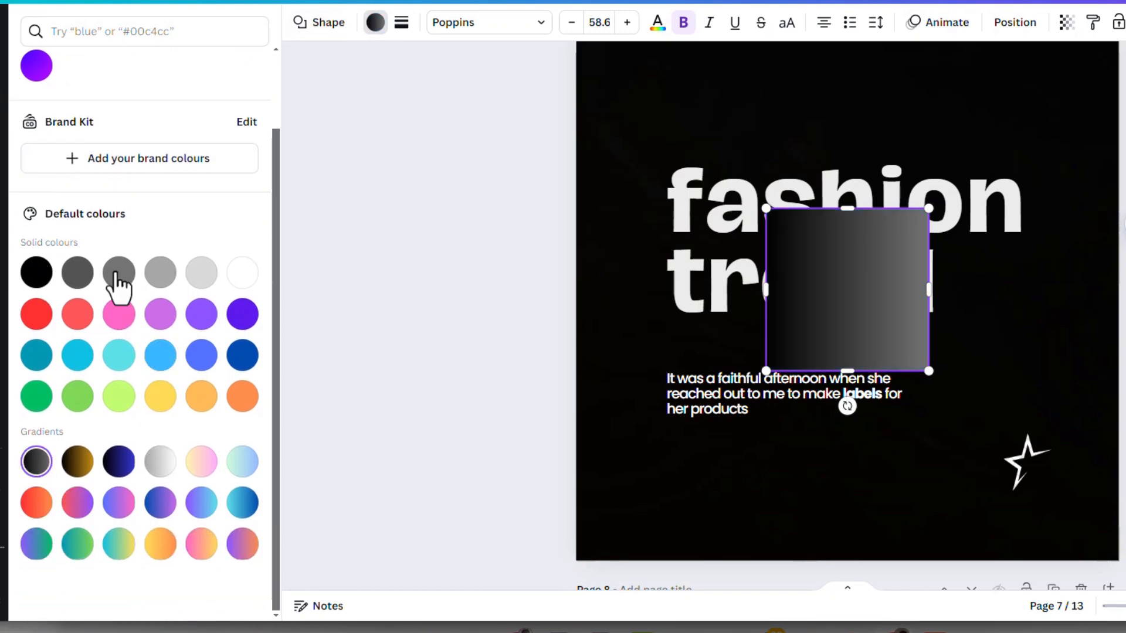
scroll(86, 123, up, 2)
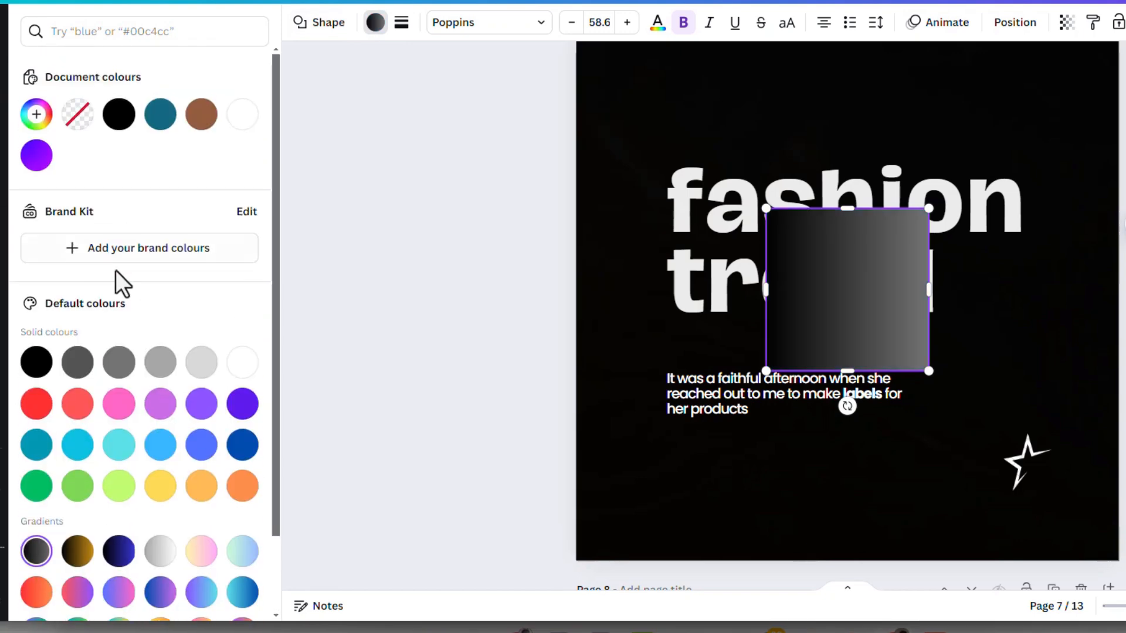
- Recolour the gradient's black stop to red and reorder the stops so grey comes first
click(35, 115)
click(49, 227)
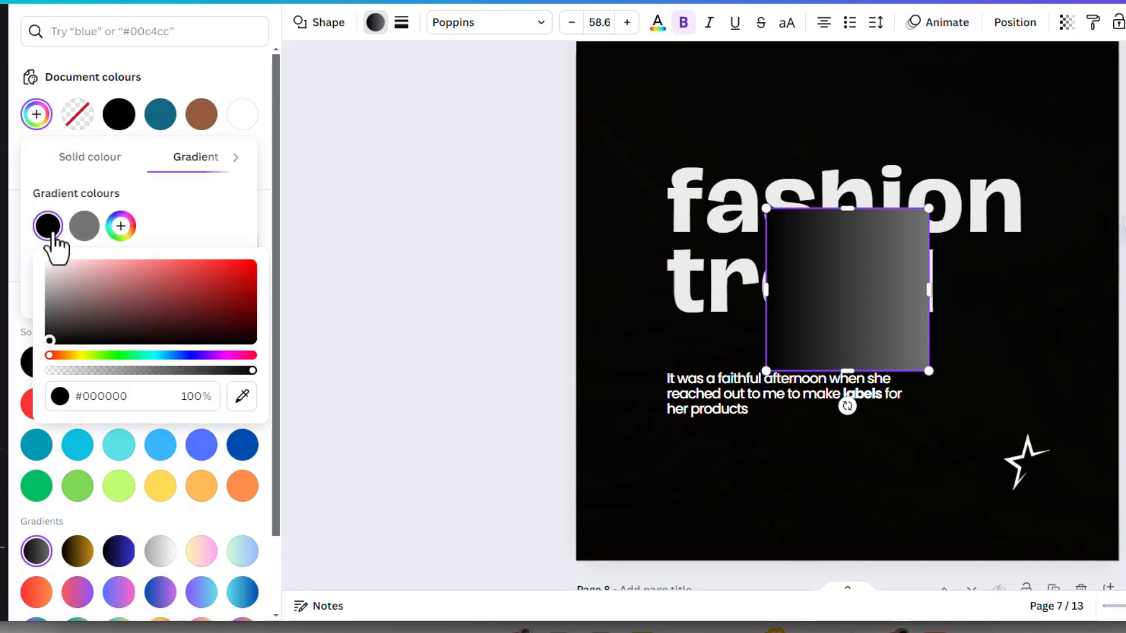
drag(181, 317, 276, 263)
click(276, 264)
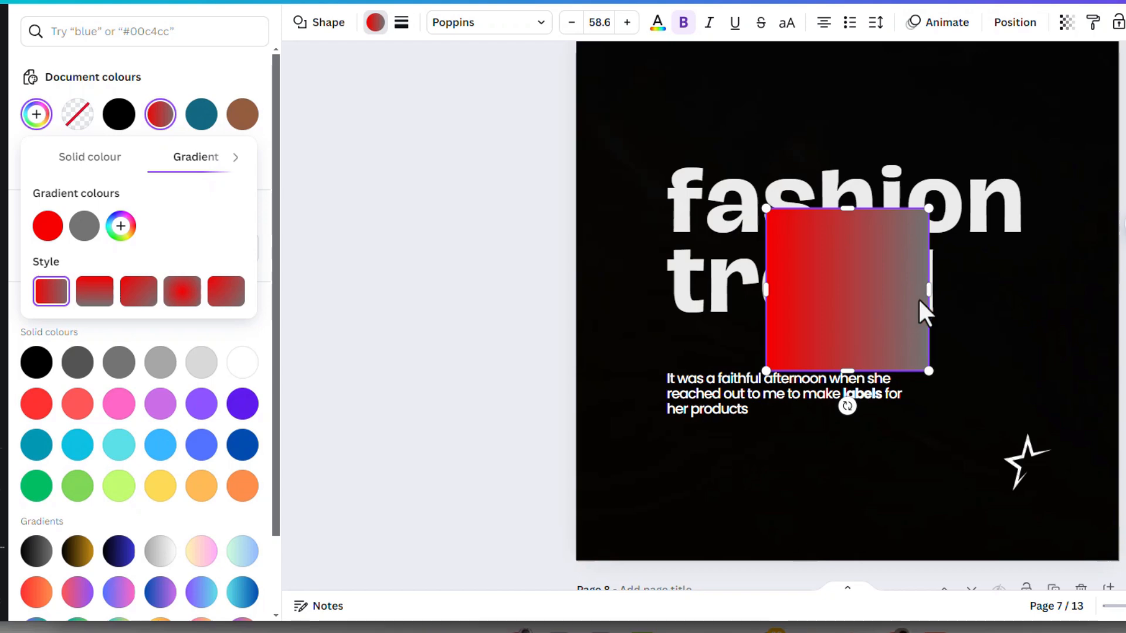
mouse_move(82, 235)
mouse_down()
mouse_move(24, 232)
mouse_move(97, 233)
mouse_up()
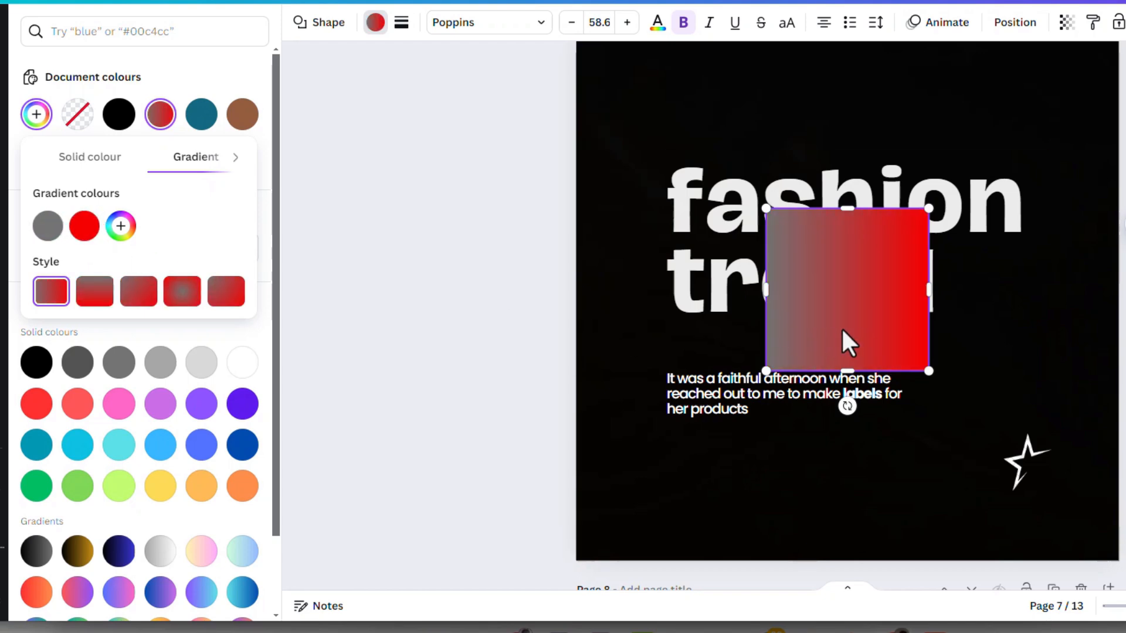
- Set both gradient colours of the square to black, #000000
click(85, 229)
drag(153, 314, 357, 392)
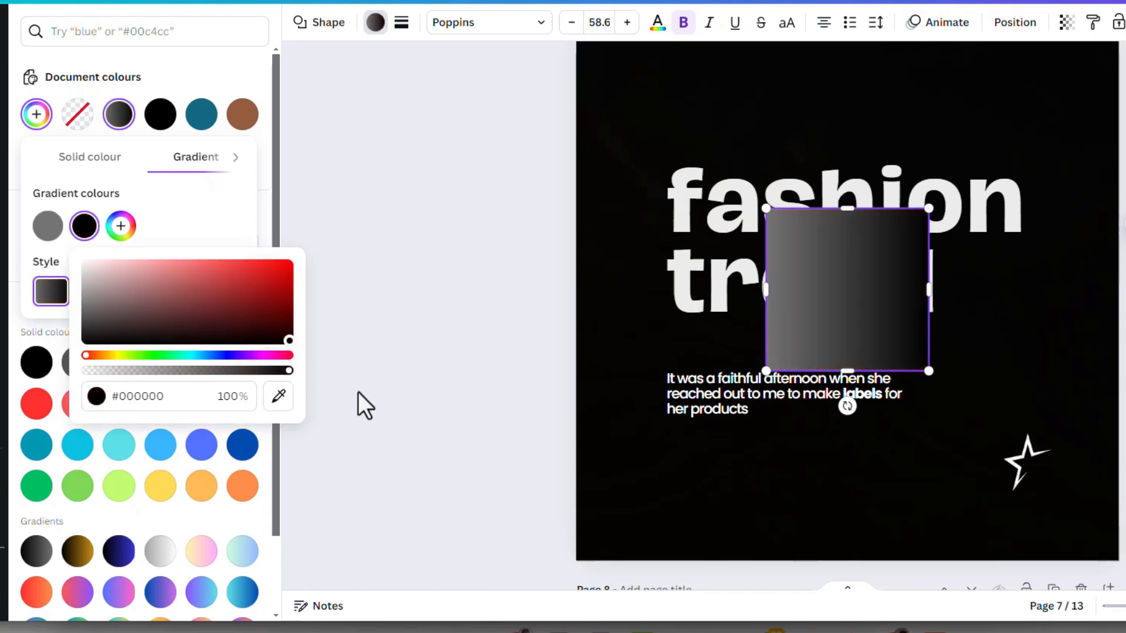
click(47, 227)
click(47, 227)
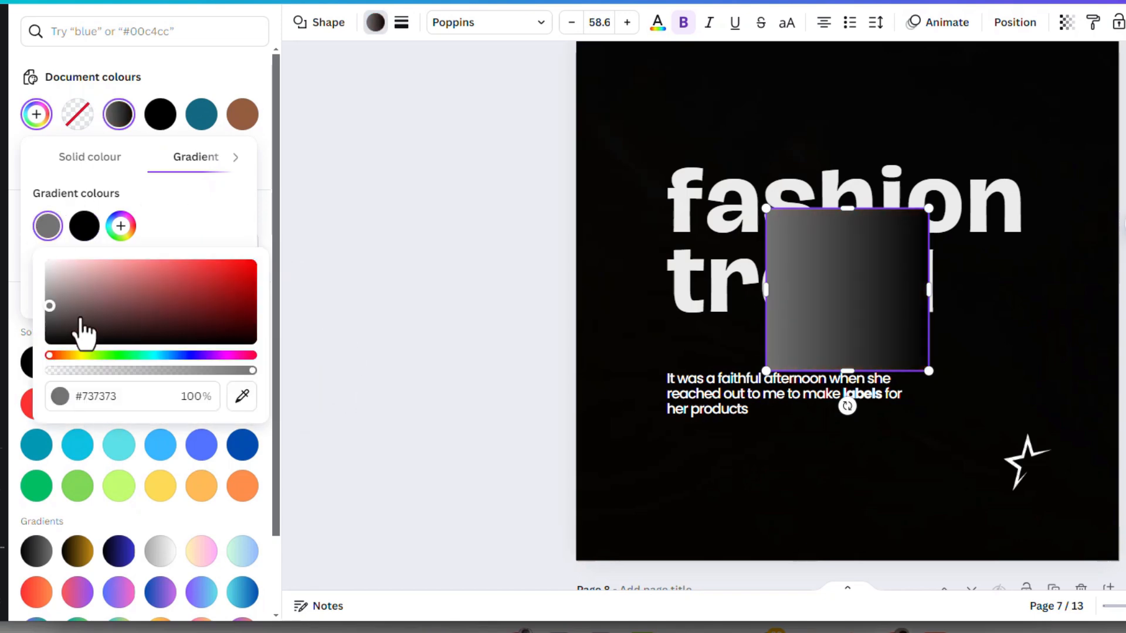
drag(80, 328, 25, 404)
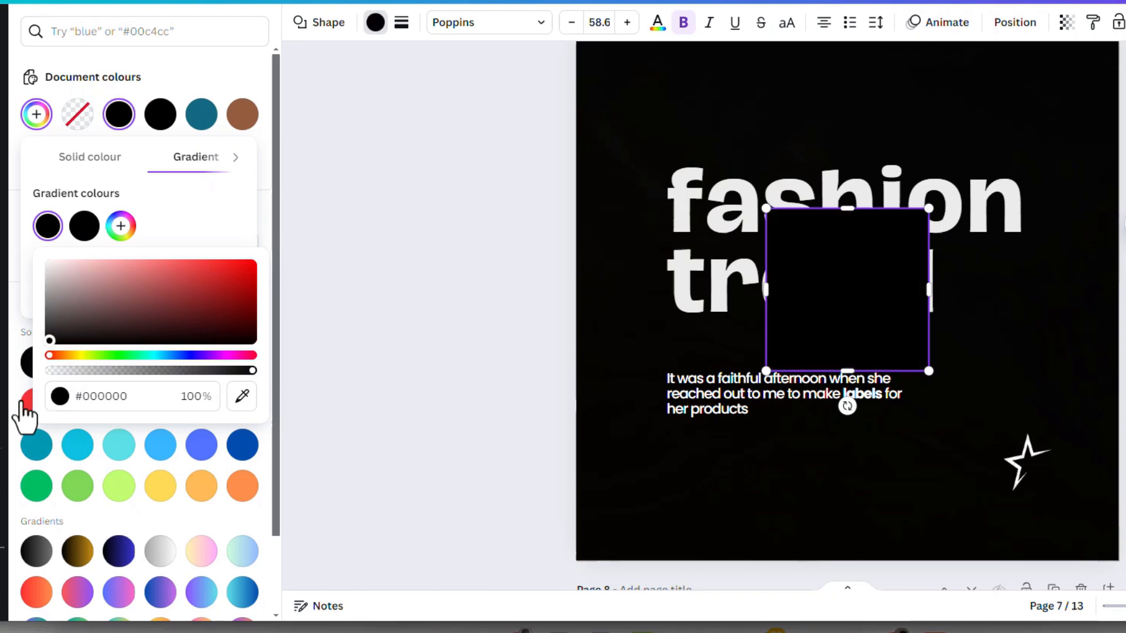
click(224, 195)
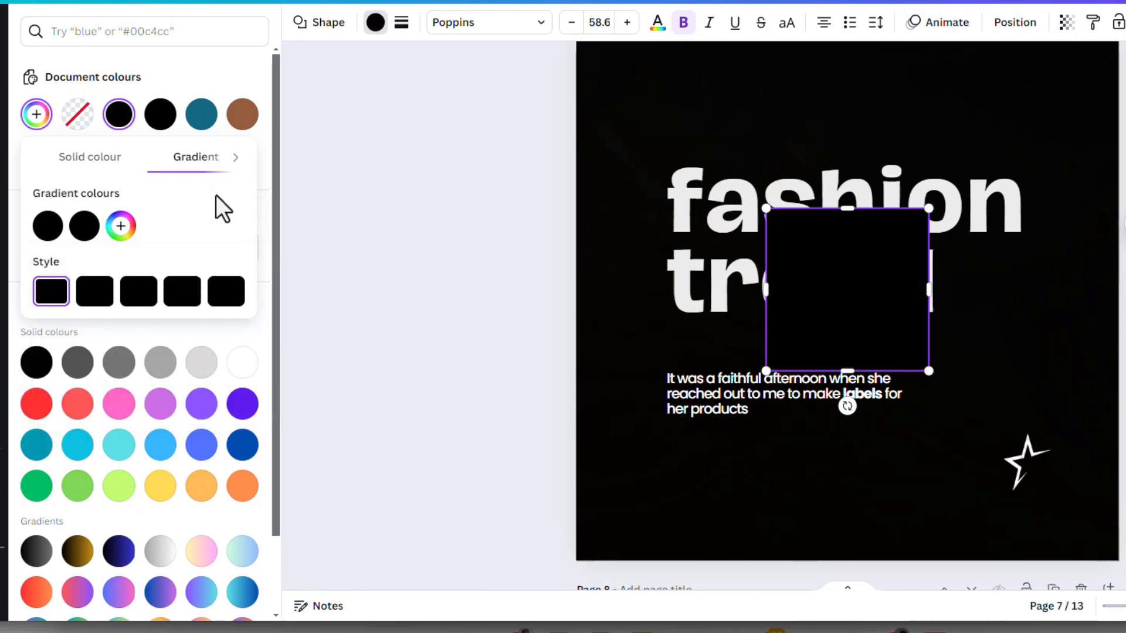
- Reduce the opacity of the gradient's second black colour to 0%
click(83, 229)
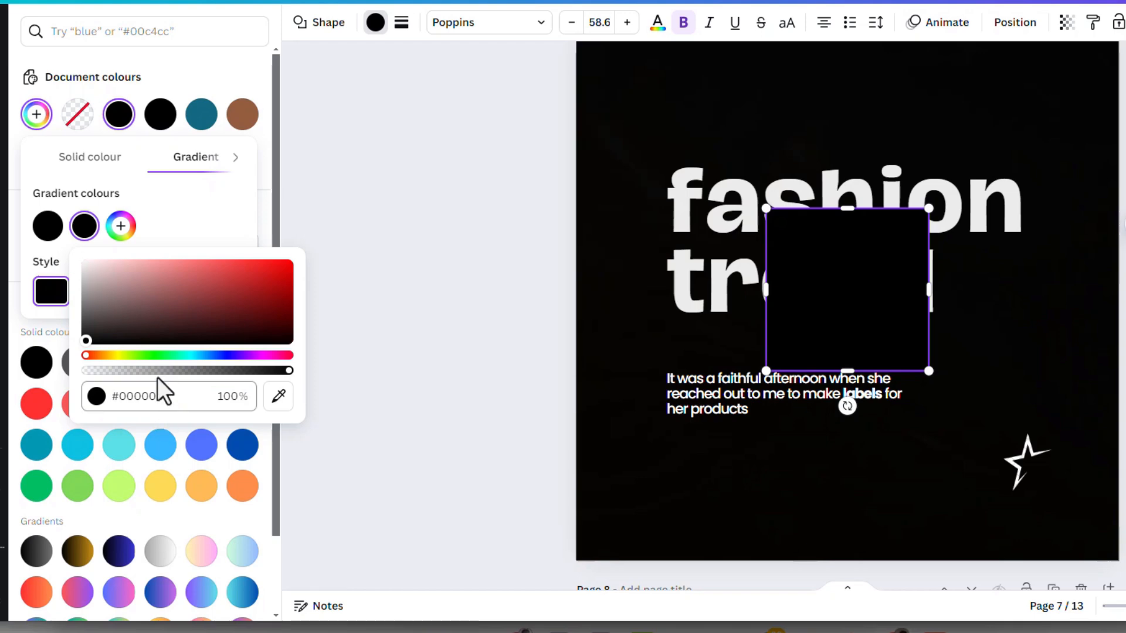
click(88, 371)
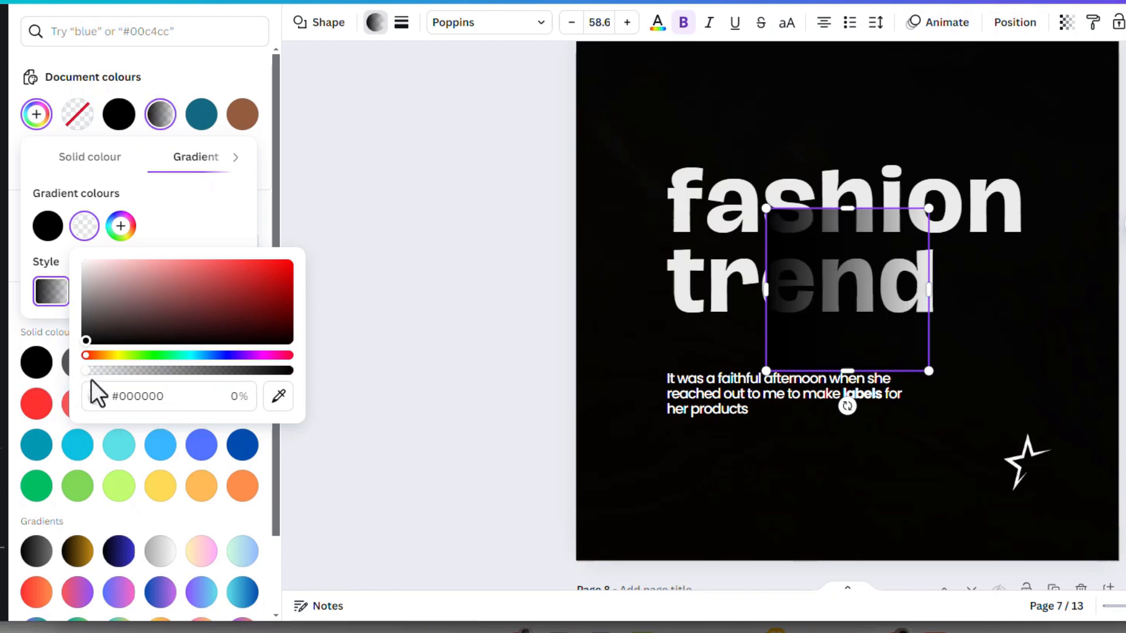
click(210, 222)
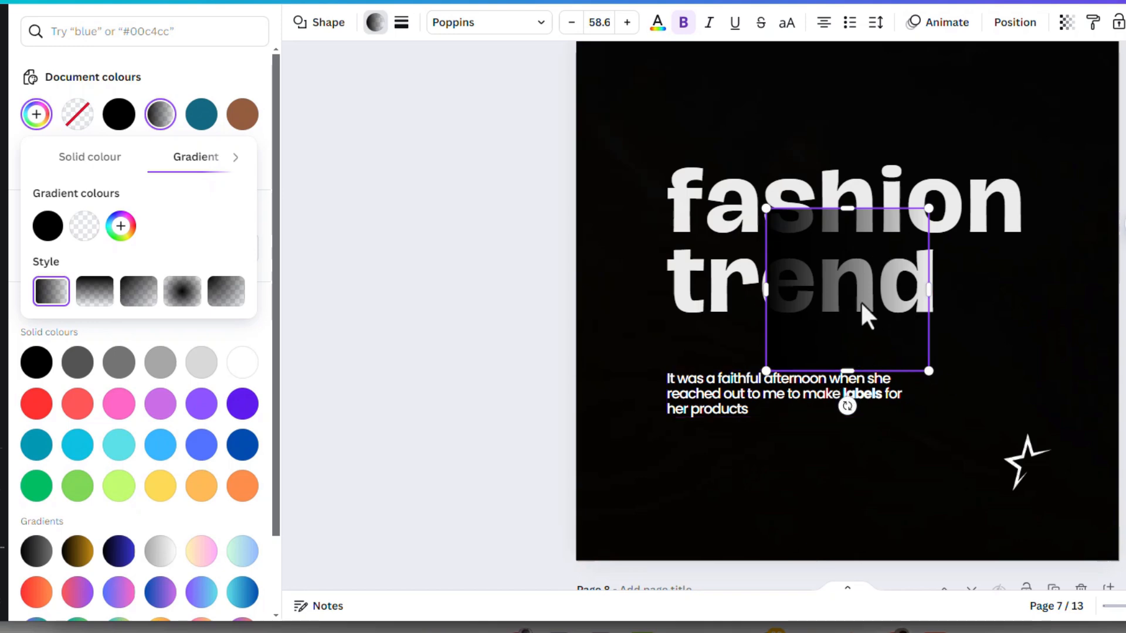
- Move the black-to-transparent square up so it covers both lines of the fashion trend heading
click(883, 276)
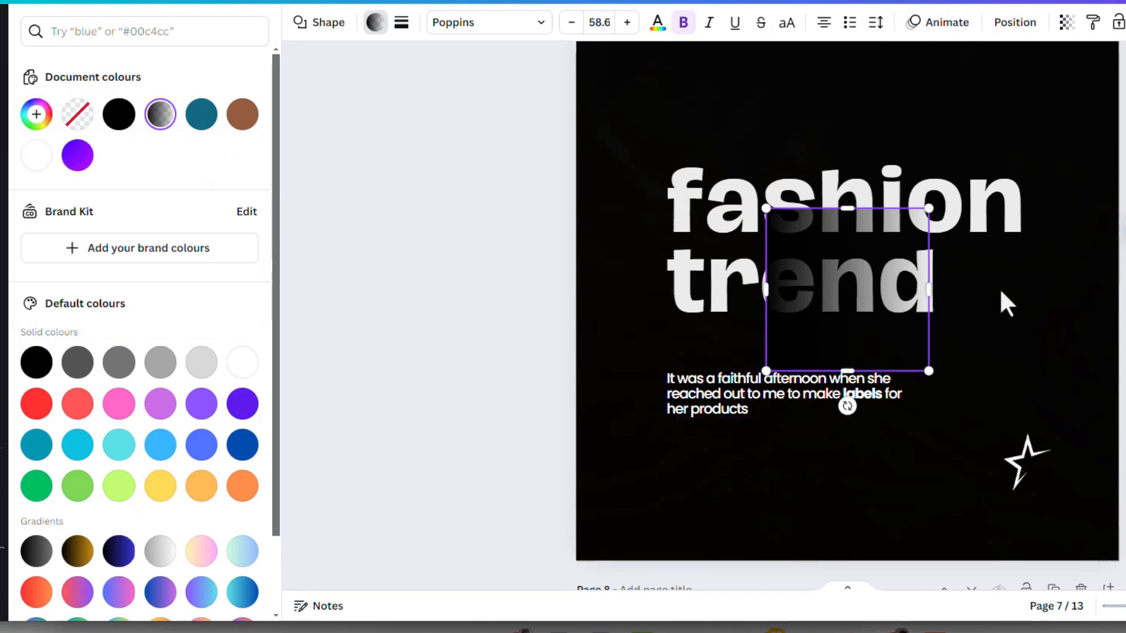
click(946, 286)
click(856, 297)
drag(821, 294, 836, 245)
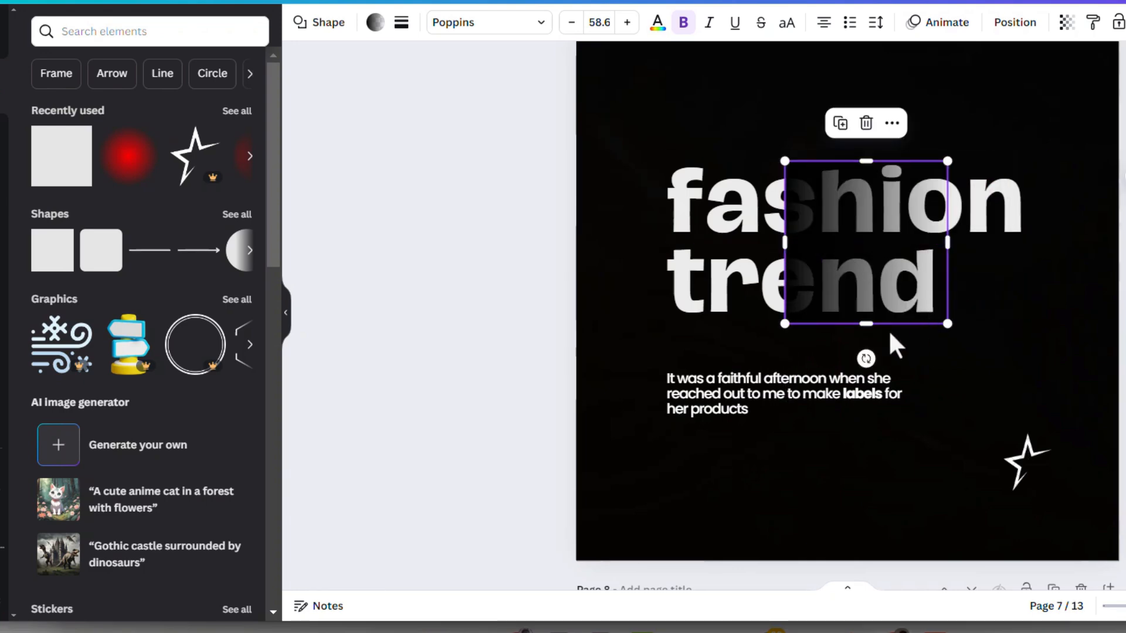
- Rotate the gradient square so it fades upward and reshape it into a page-wide strip over the word trend
drag(866, 358, 1117, 241)
drag(788, 244, 566, 244)
drag(851, 165, 990, 313)
click(1123, 273)
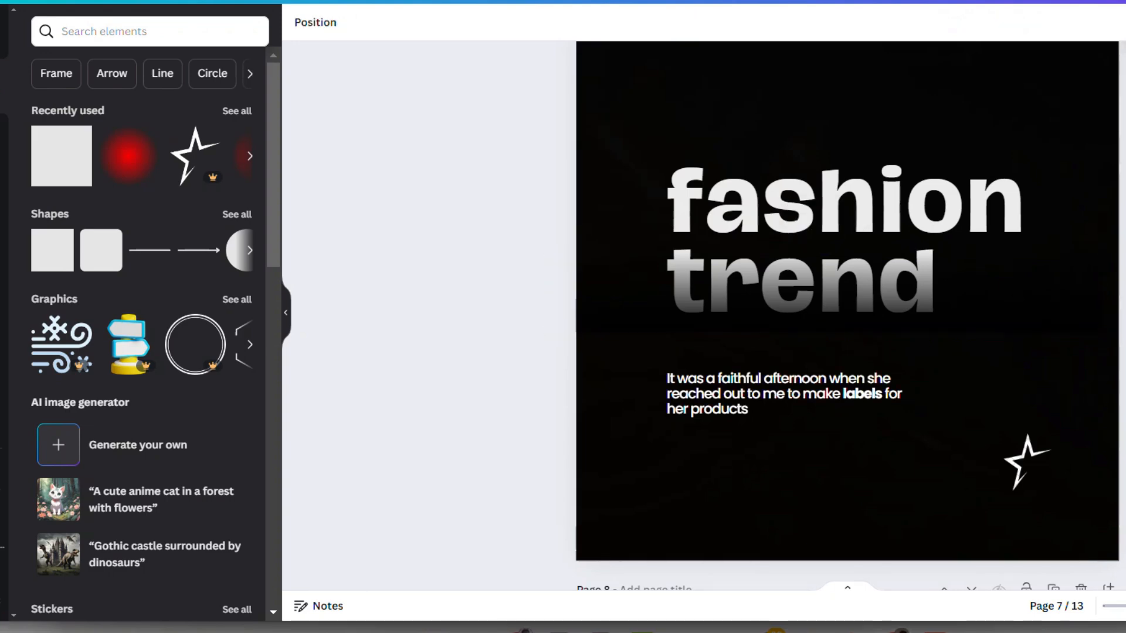
- Duplicate the gradient strip onto the body text and turn the copy upside down so the first line fades
click(893, 283)
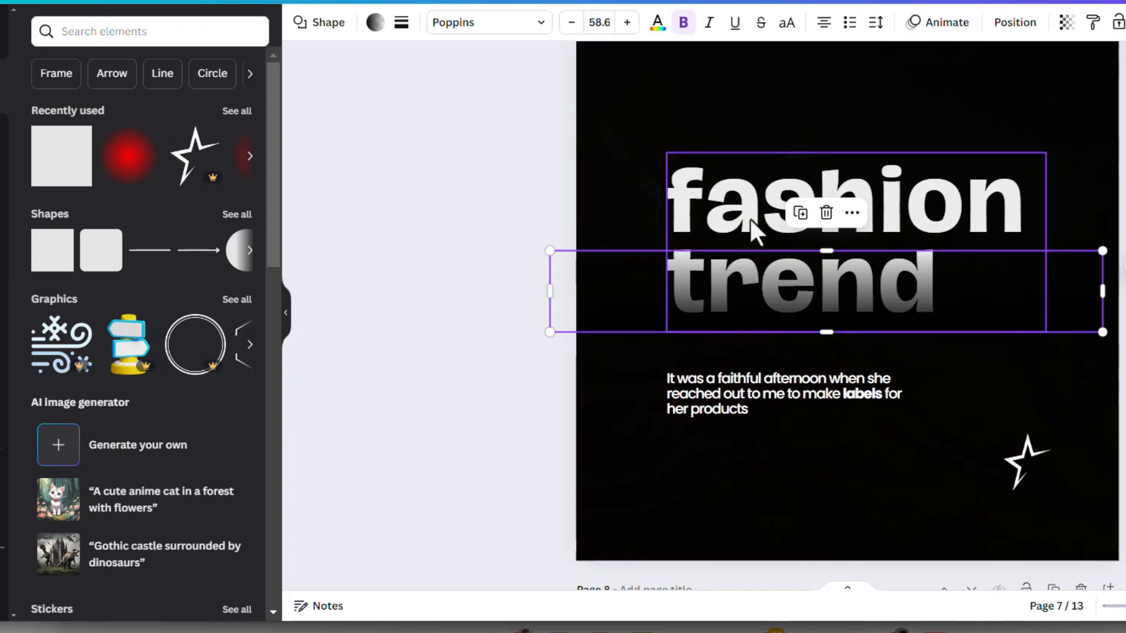
drag(897, 310, 896, 426)
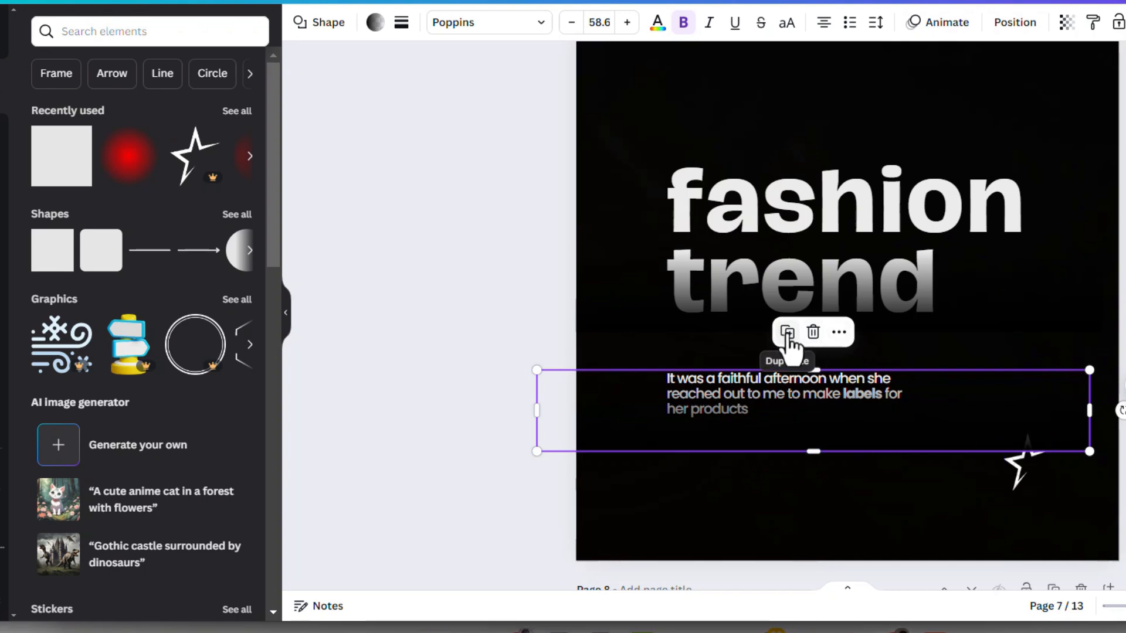
drag(1120, 410, 736, 418)
mouse_move(865, 412)
mouse_down()
mouse_move(867, 389)
mouse_move(855, 393)
mouse_up()
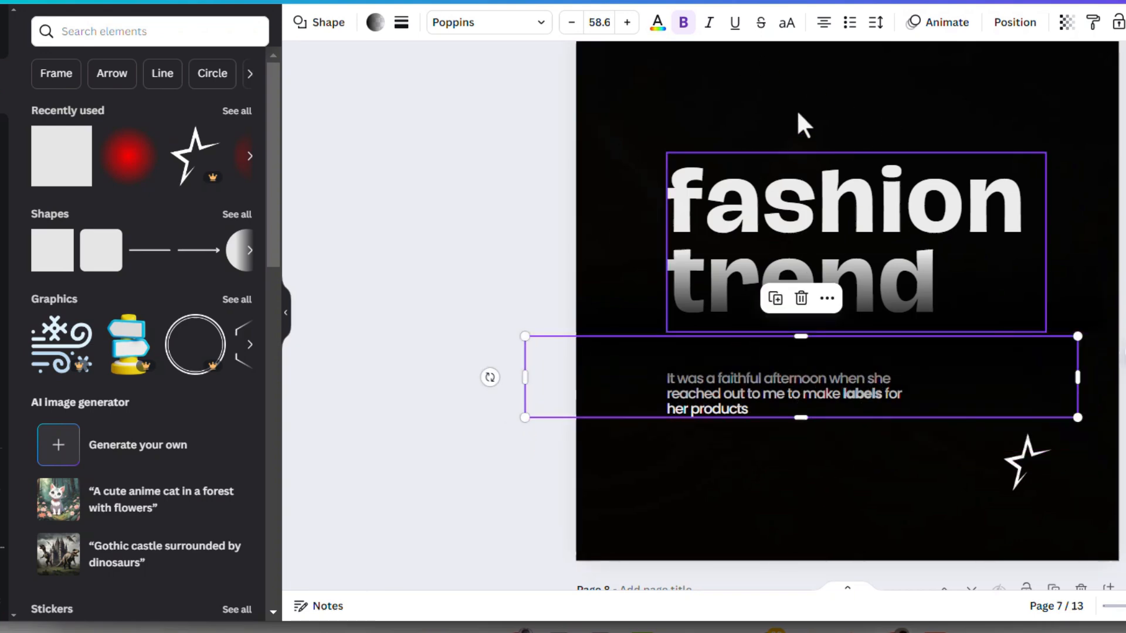
- Set the copied strip's transparency to 32, then reduce its height and fit it over the upper body text lines
click(1064, 25)
drag(1000, 84, 955, 88)
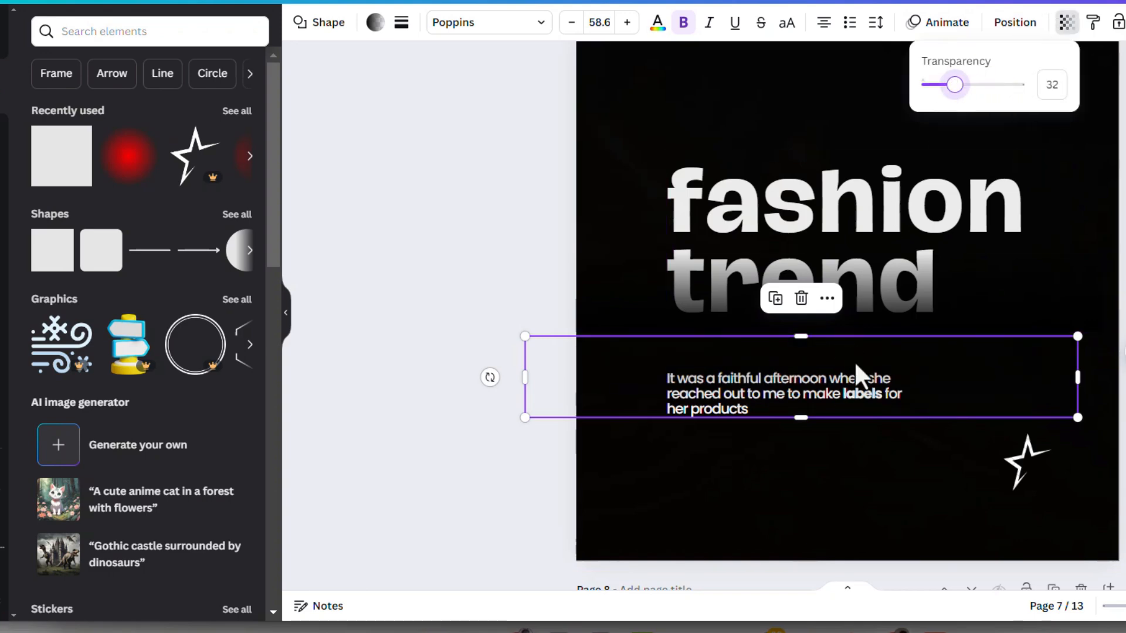
mouse_move(853, 360)
mouse_down()
mouse_move(836, 385)
mouse_move(836, 360)
mouse_up()
drag(785, 423, 789, 380)
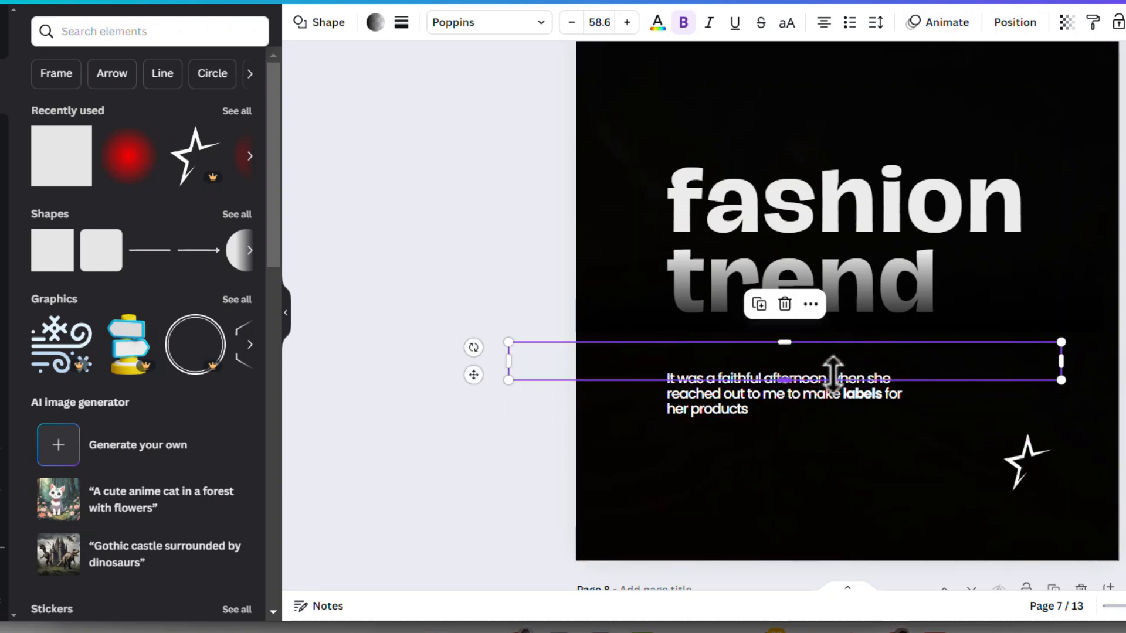
drag(874, 365, 866, 387)
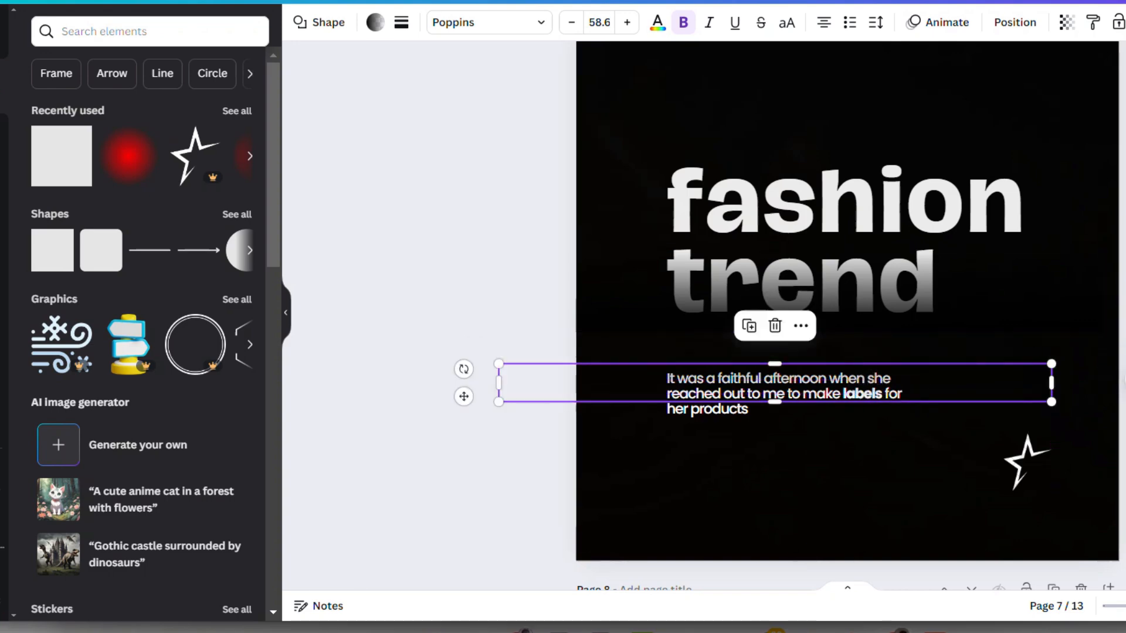
click(1122, 380)
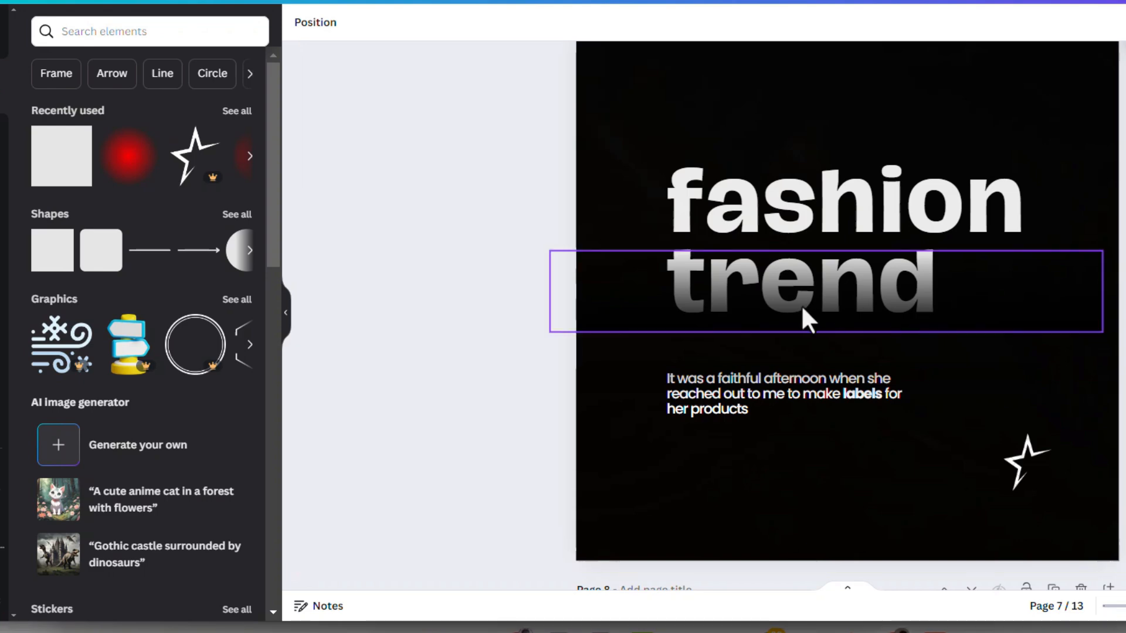
- Rotate the heading's gradient strip to a 73° diagonal and shift it slightly across the lettering
click(857, 317)
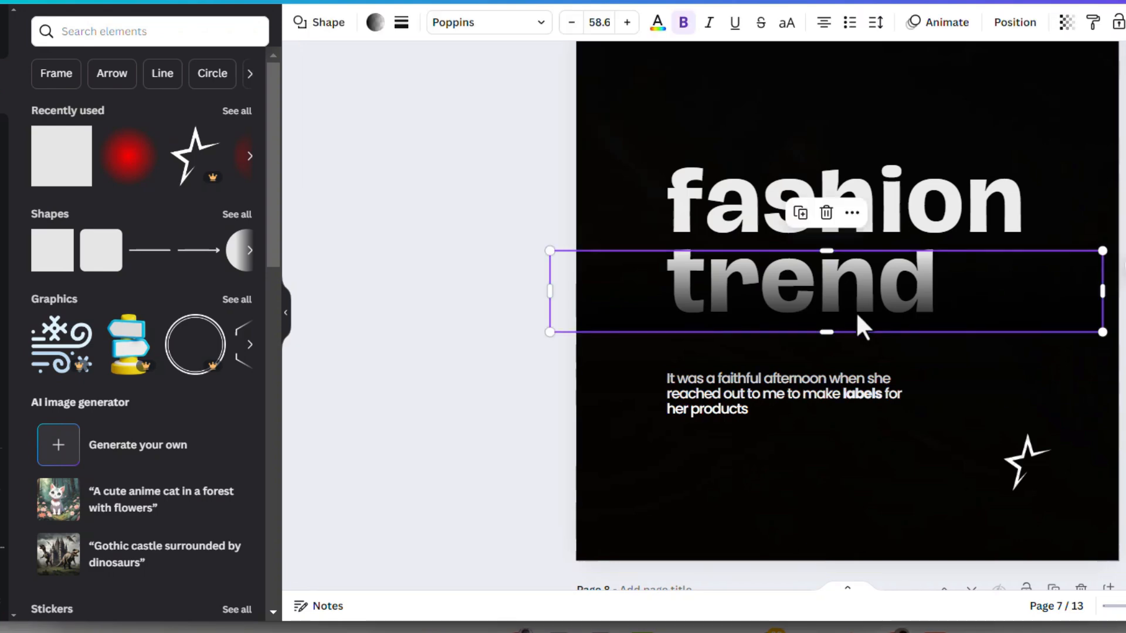
drag(827, 352, 681, 329)
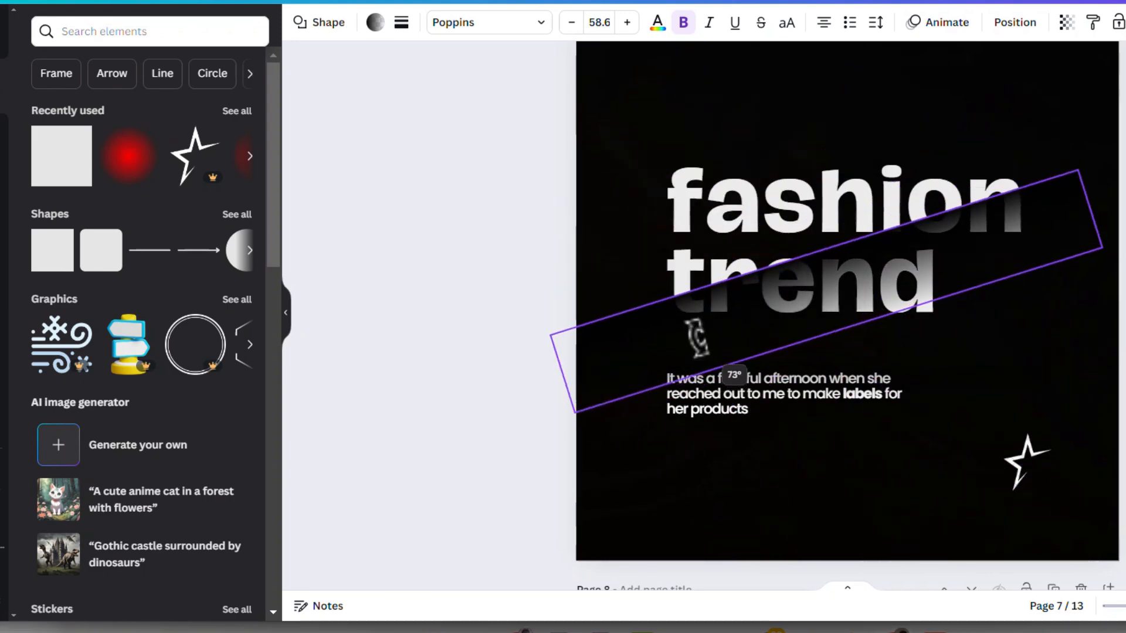
drag(867, 259, 883, 273)
click(1002, 112)
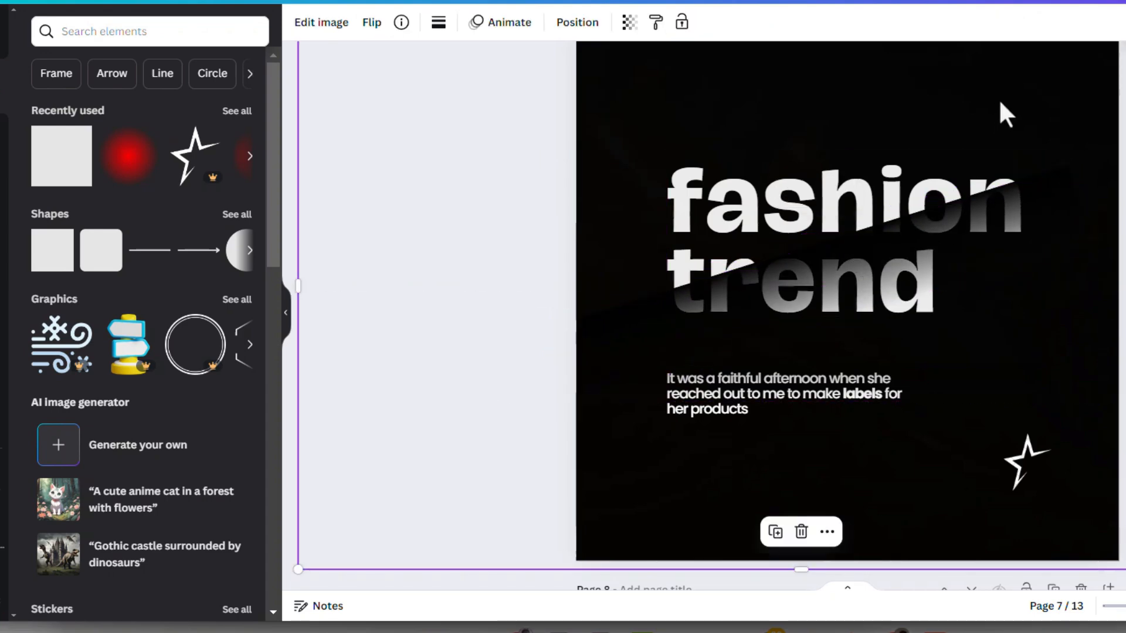
- Lower the diagonal strip's opacity so the covered heading letters show through
click(983, 221)
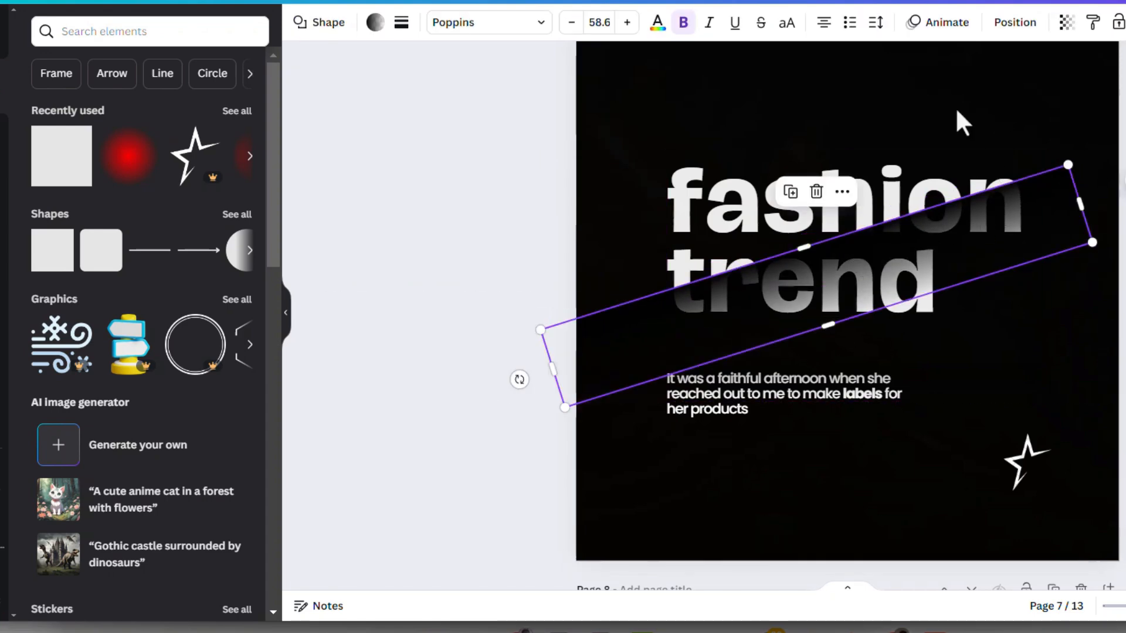
click(1063, 27)
drag(1023, 84, 993, 85)
click(782, 134)
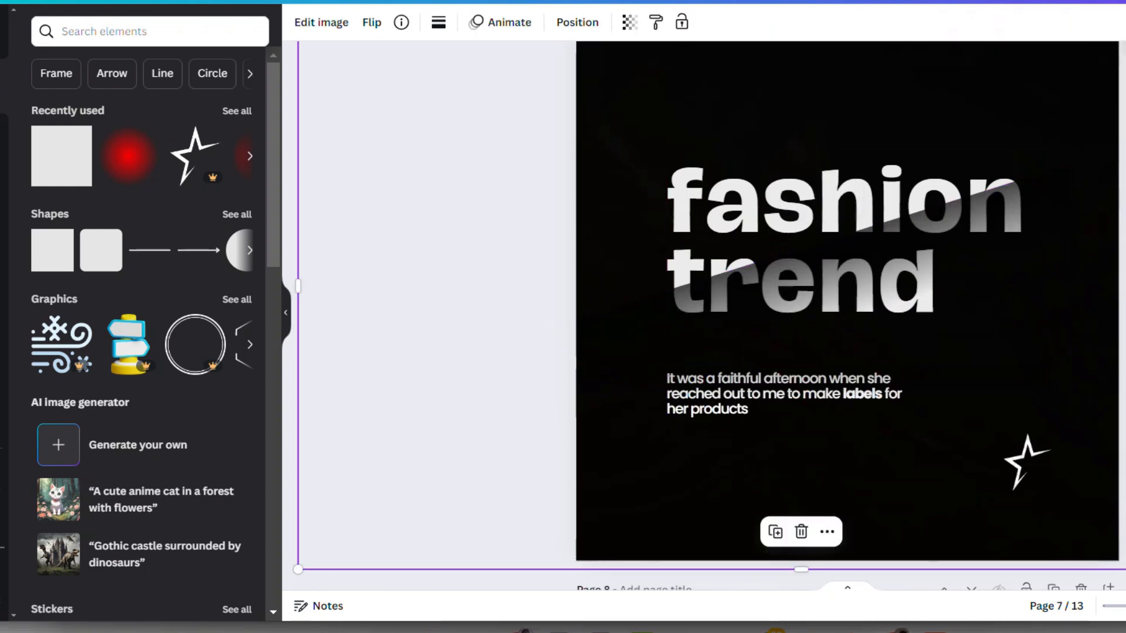
- Rotate the diagonal gradient strip to a steeper angle across the heading
click(999, 206)
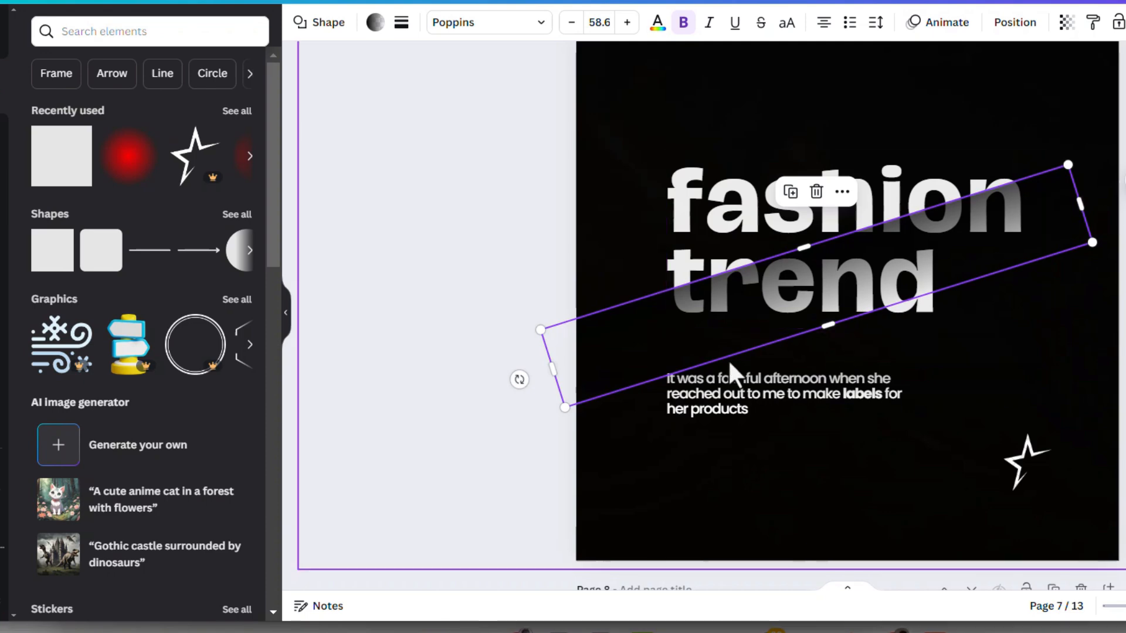
drag(522, 381, 549, 447)
click(1027, 325)
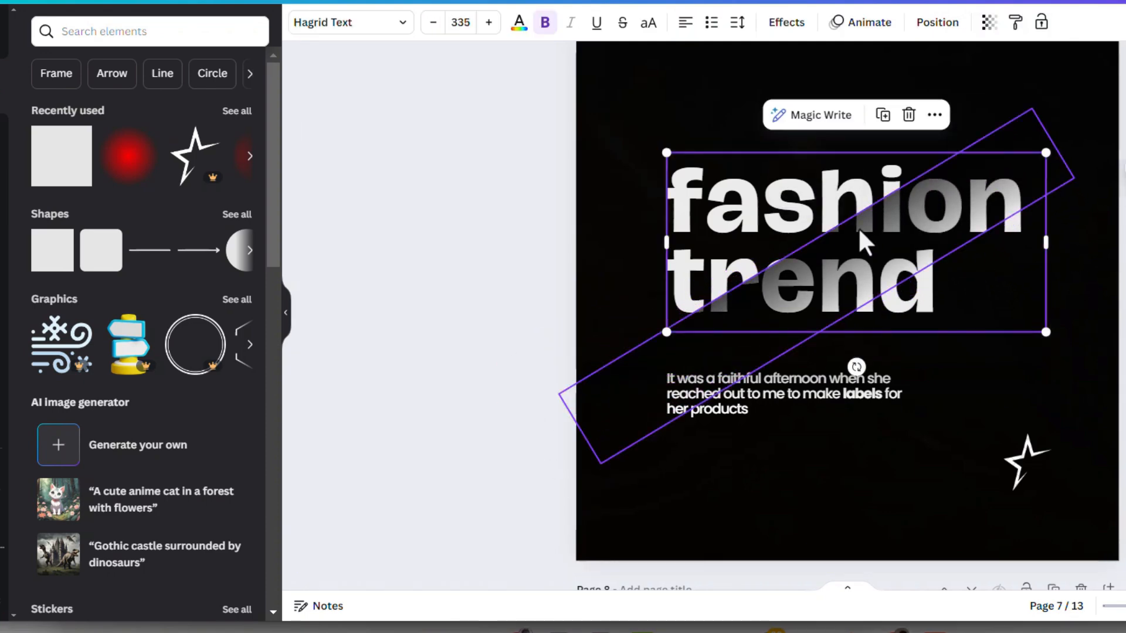
mouse_move(832, 252)
mouse_down()
mouse_move(819, 234)
mouse_move(832, 256)
mouse_up()
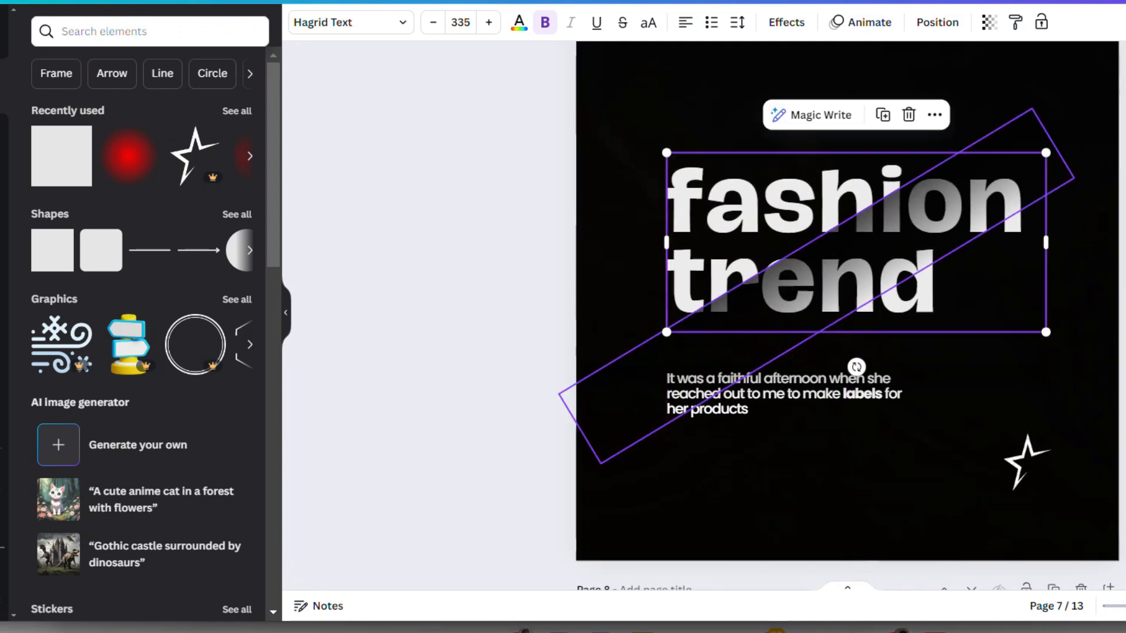
- Shorten the diagonal strip from its lower end so it covers only the end letters of the heading
click(1082, 241)
click(890, 220)
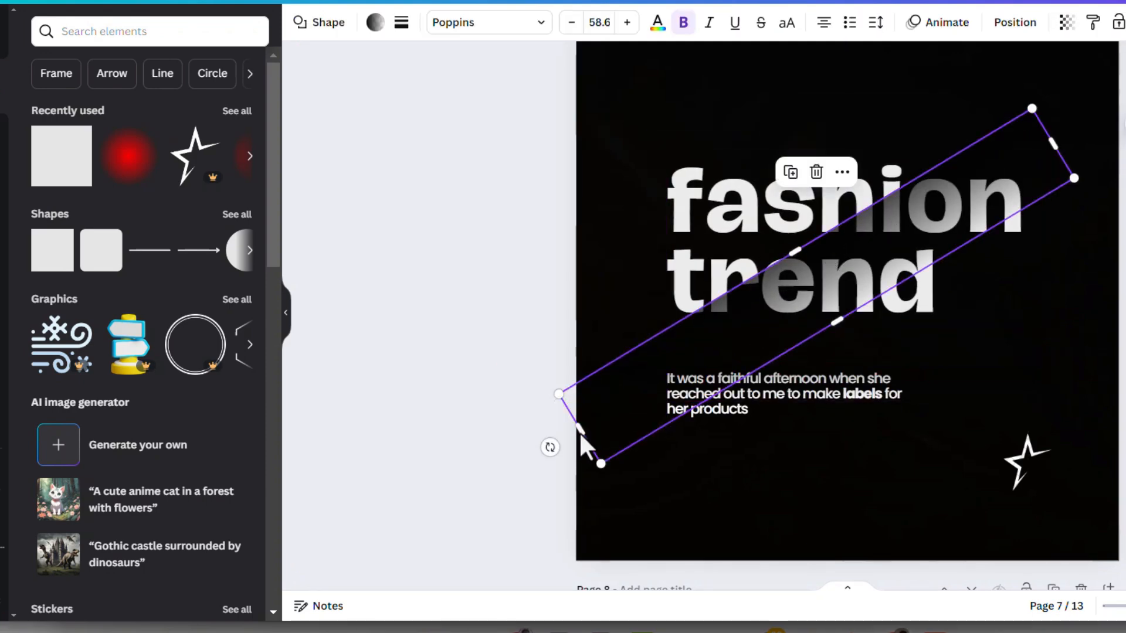
drag(579, 432, 835, 264)
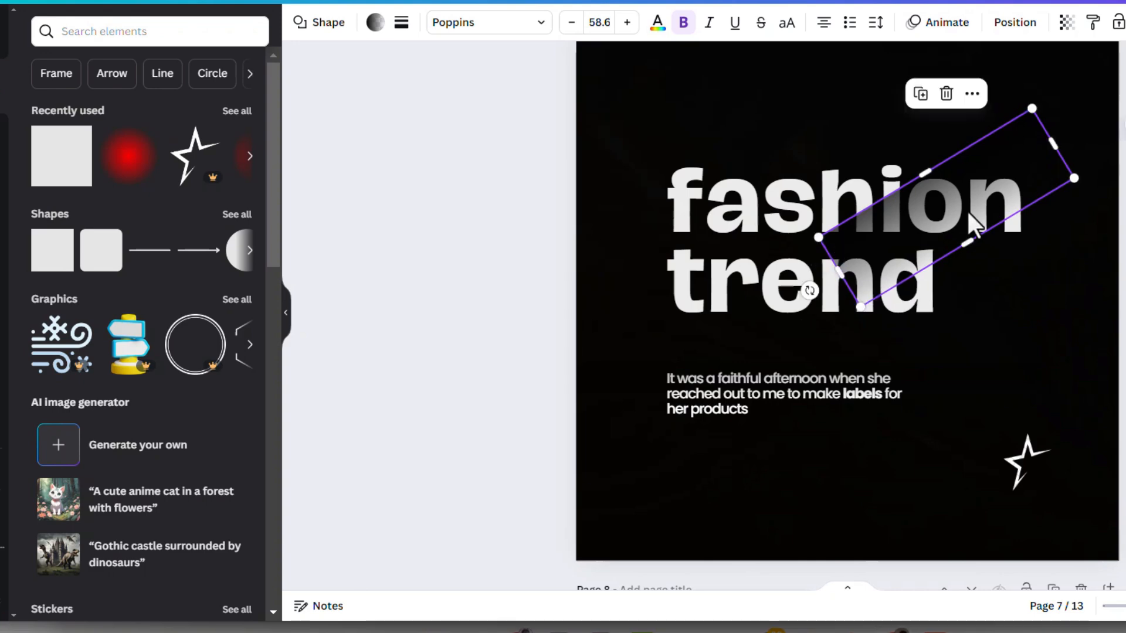
- Place one diagonal gradient strip across the word trend and narrow the other to a thin band across fashion
drag(968, 214, 860, 314)
click(791, 238)
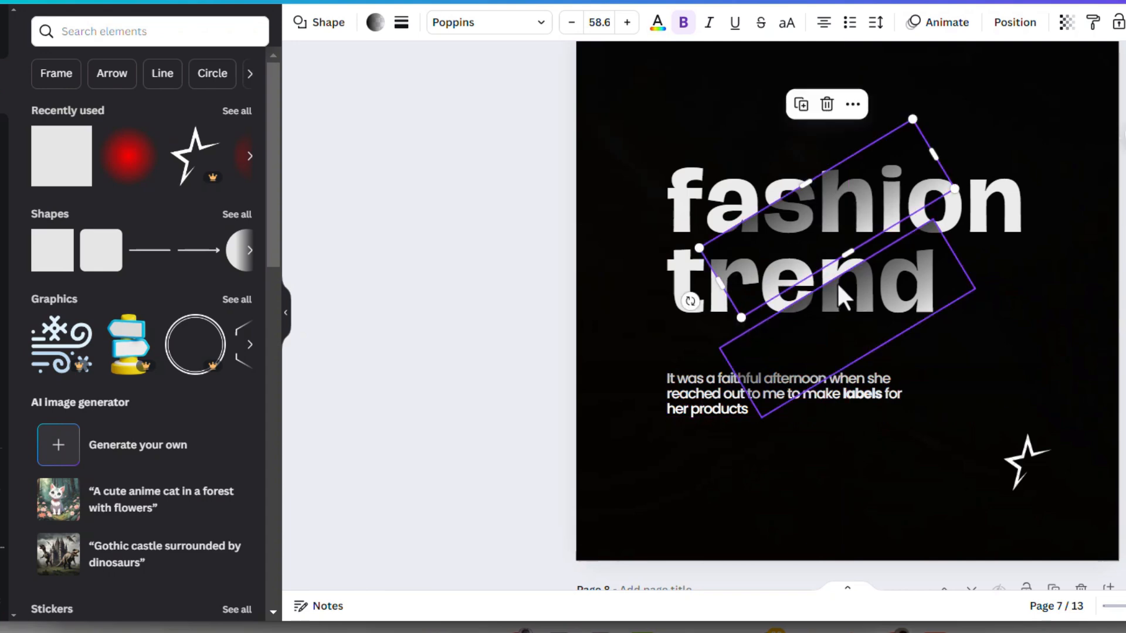
drag(847, 253, 799, 201)
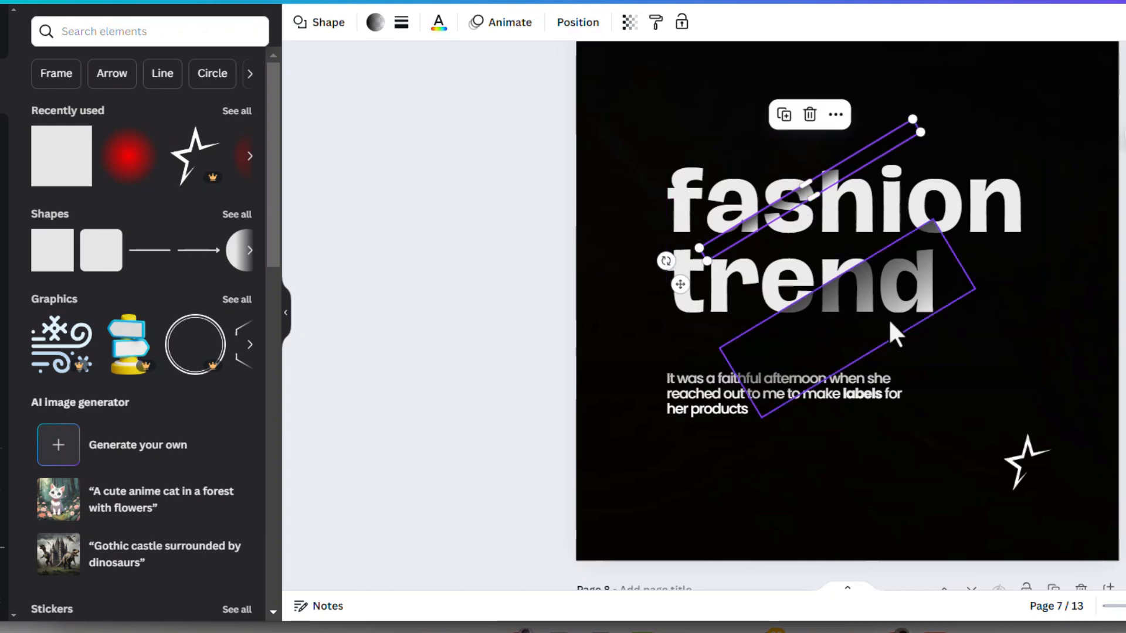
- Narrow the lower diagonal gradient strip over trend and shorten it slightly from its upper end
click(890, 320)
drag(861, 352, 841, 305)
drag(943, 233, 912, 252)
click(1116, 310)
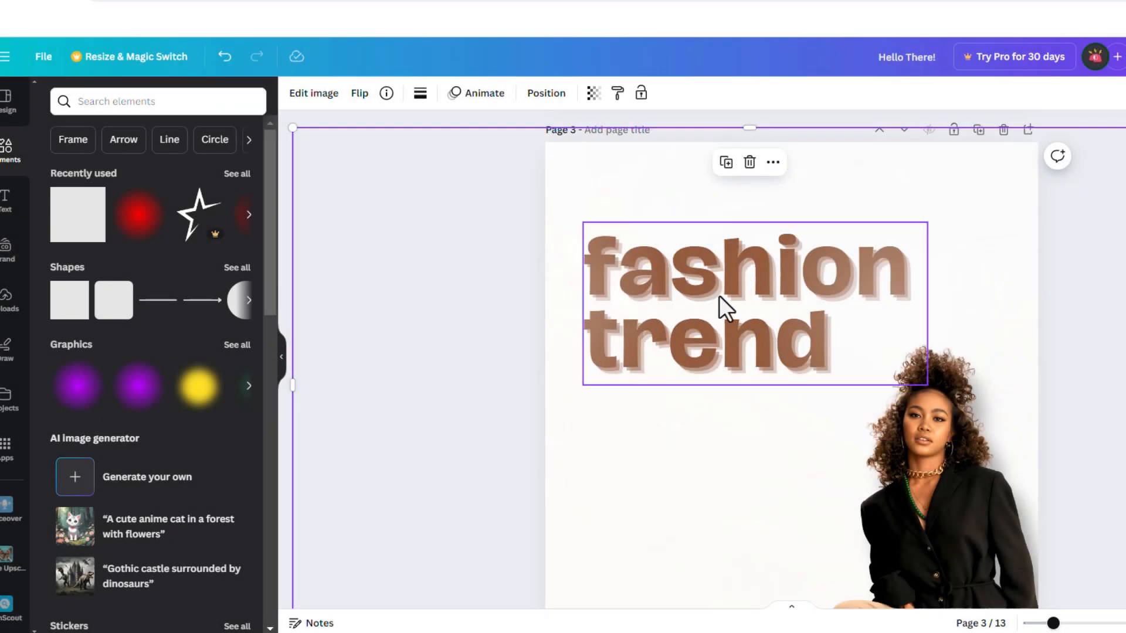
- Remove the text effect from the fashion trend heading on page 3 and reapply the Echo style
scroll(721, 299, down, 2)
click(730, 197)
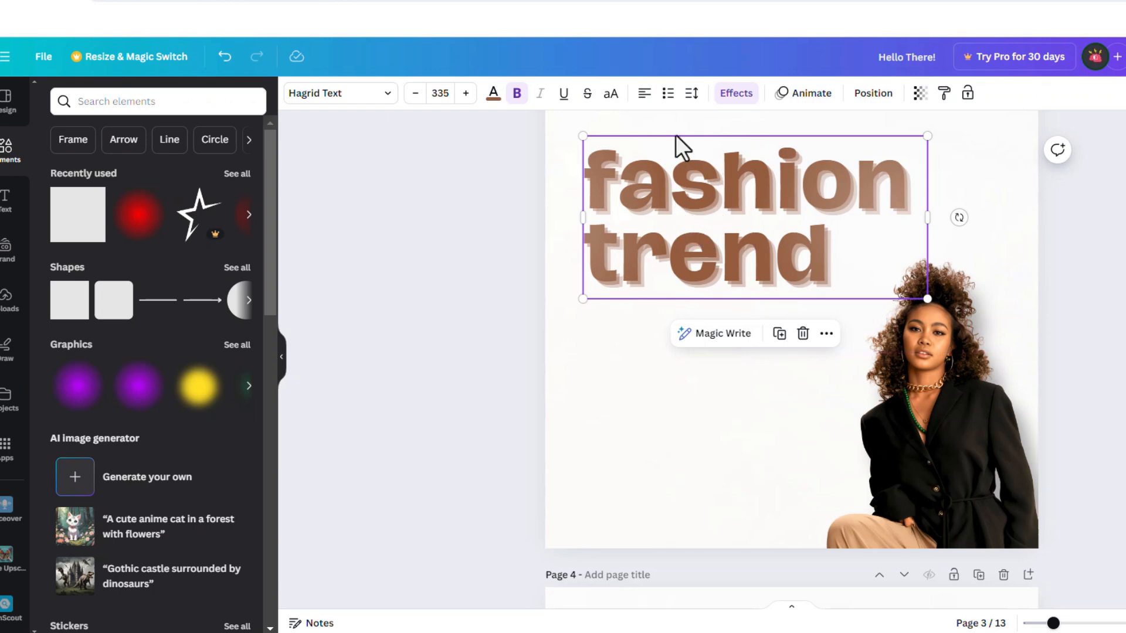
click(734, 95)
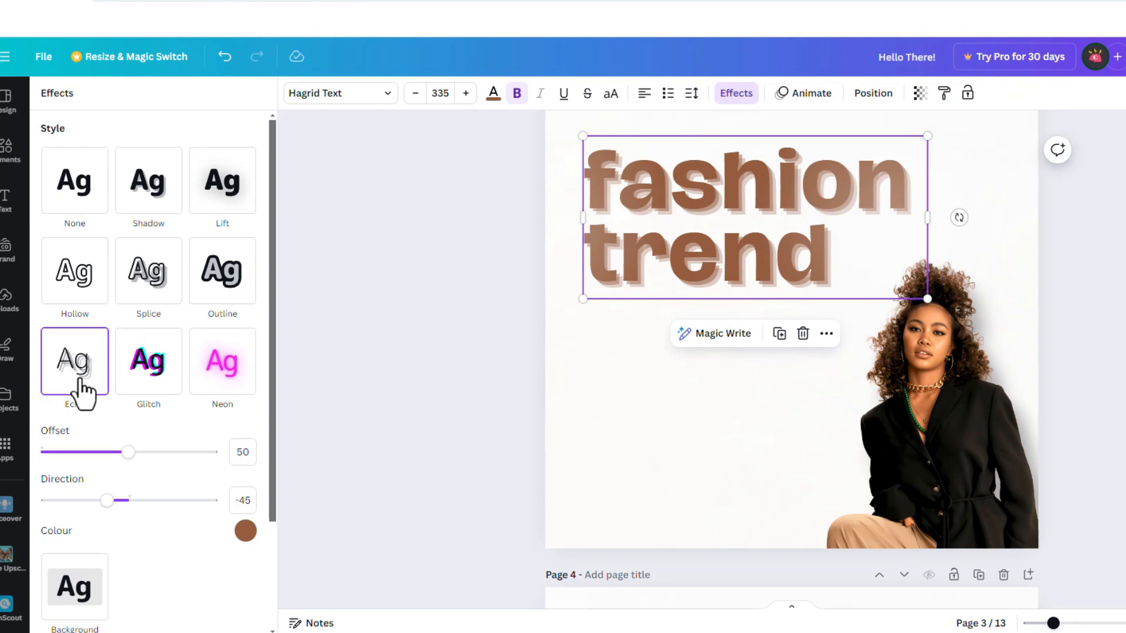
click(72, 183)
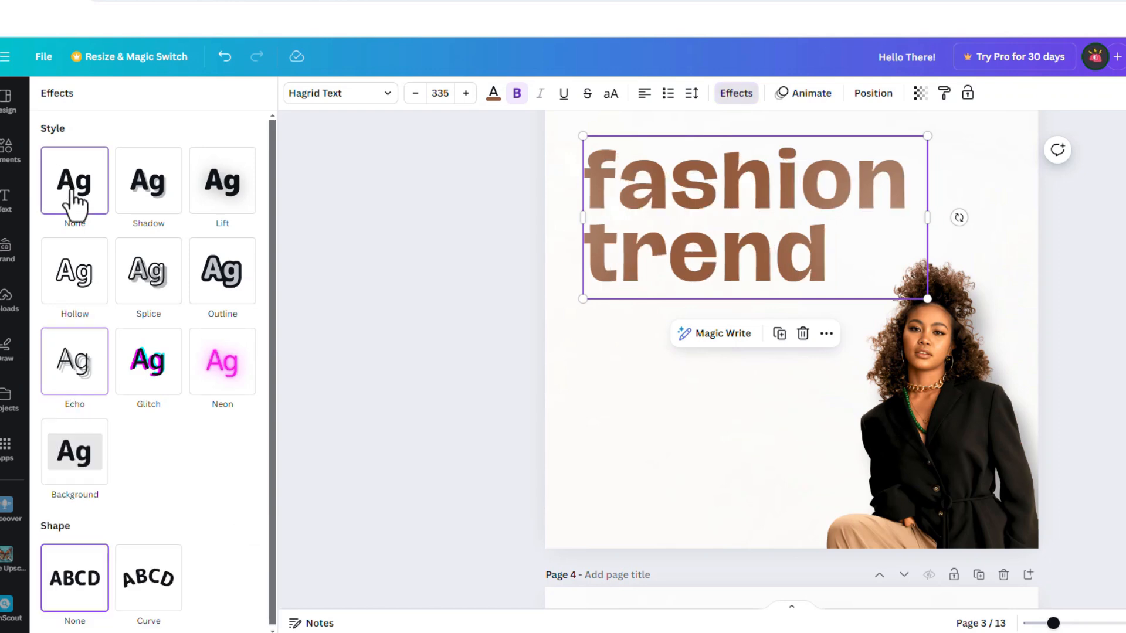
click(52, 388)
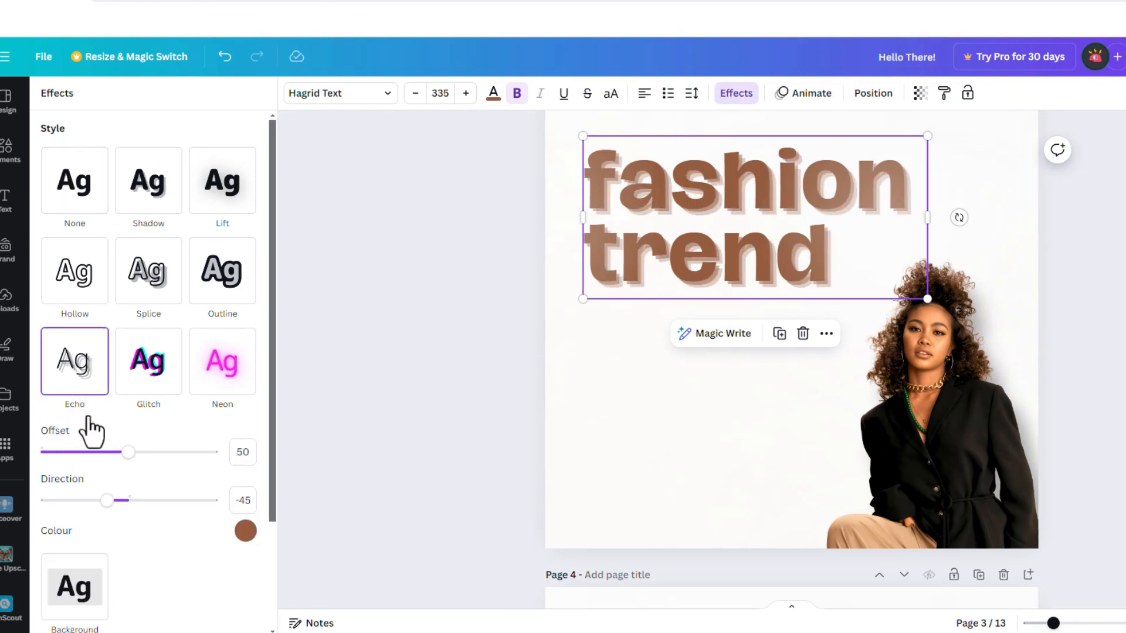